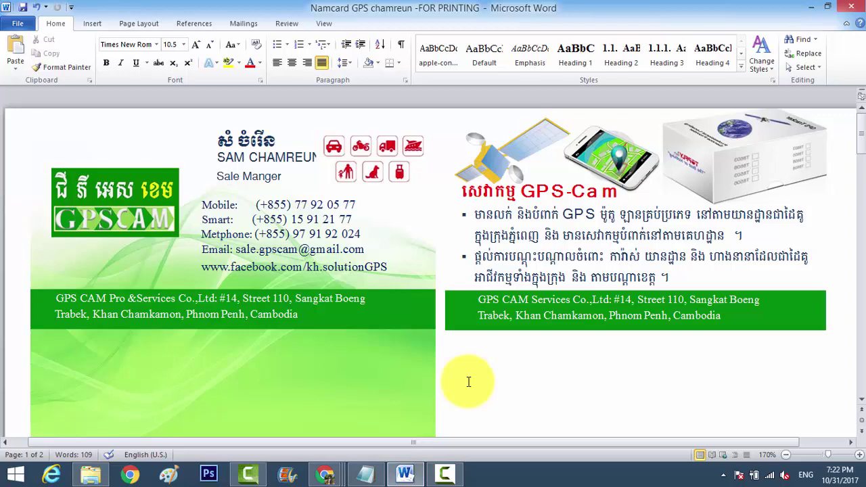
Step: Look over the finished GPS CAM card and its File Info, then create blank Document1
scroll(468, 381, "down", 3)
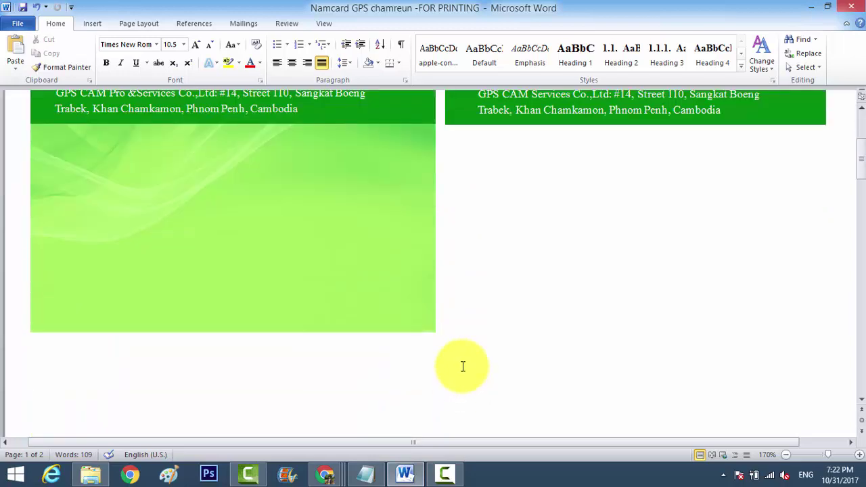
scroll(457, 373, "up", 3)
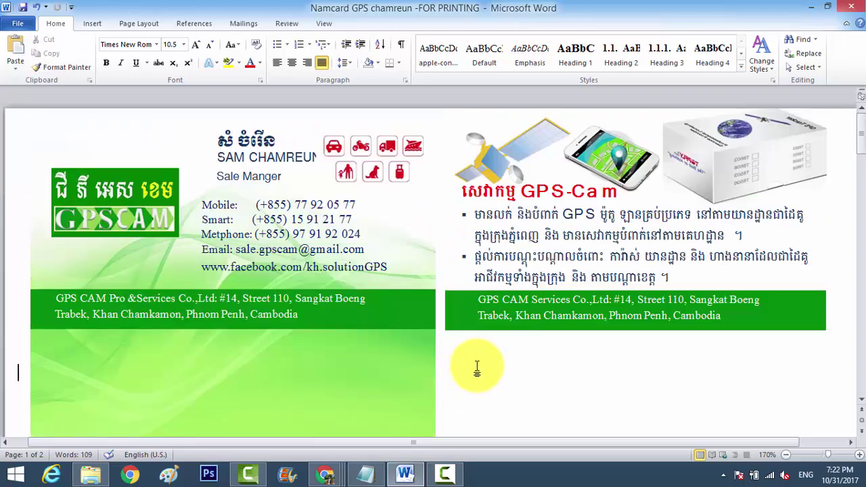
left_click(18, 24)
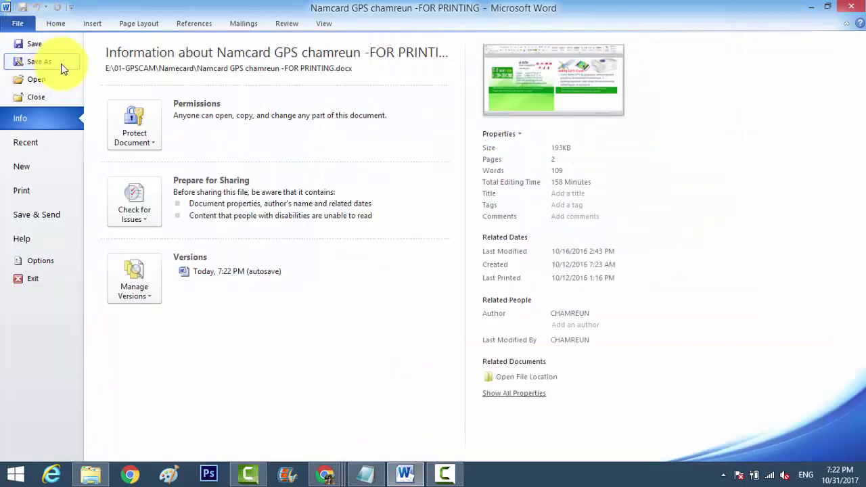
key("Escape")
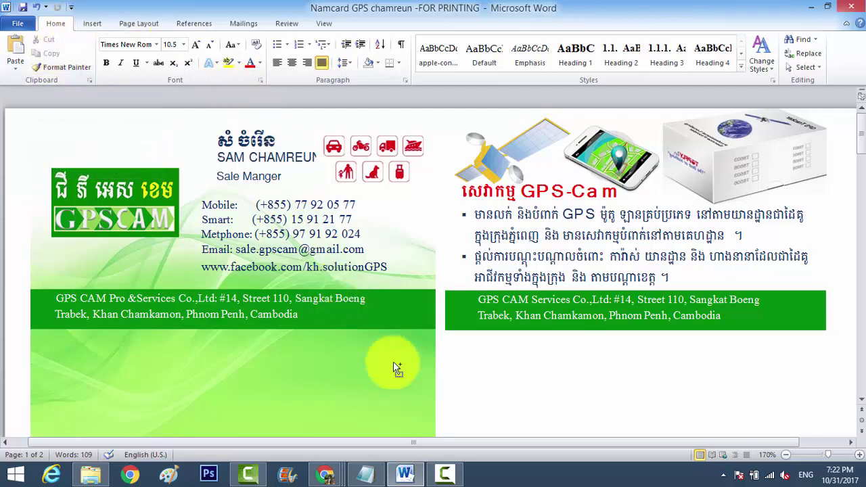
key("ctrl+n")
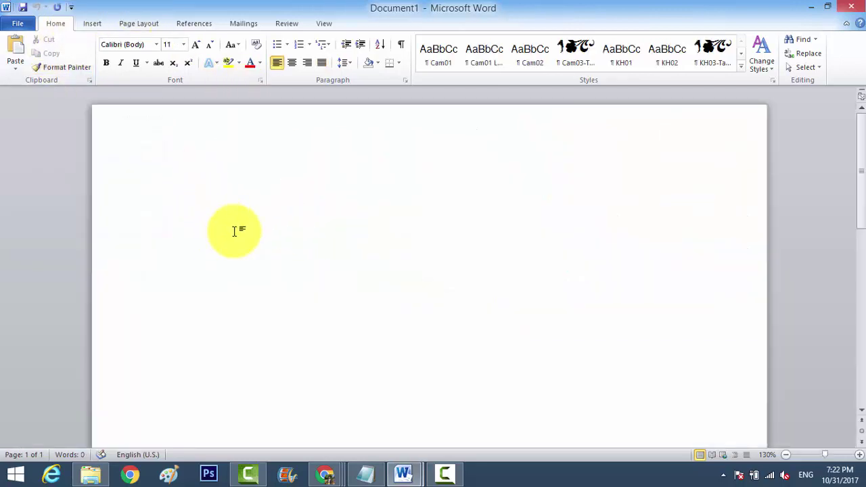
Step: Switch back to the Namcard GPS window showing the finished front and back card designs
left_click(402, 474)
left_click(376, 421)
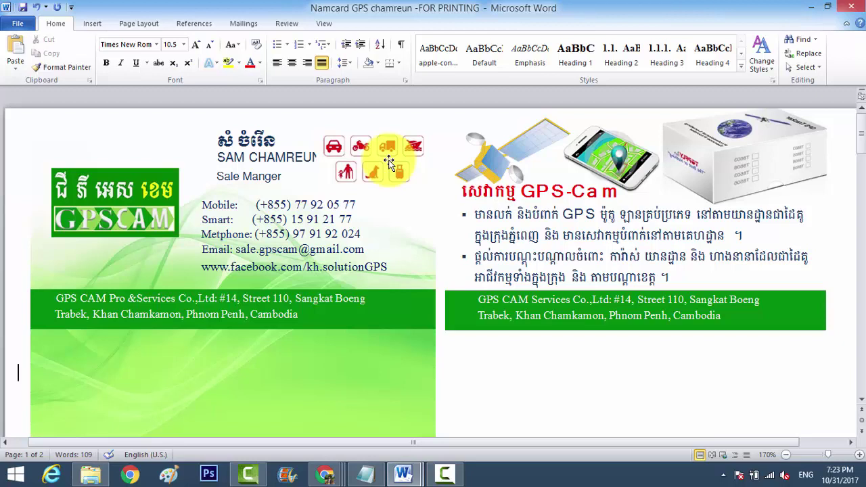
Step: In Chrome, search Google for 'car toyota 2017'
left_click(327, 469)
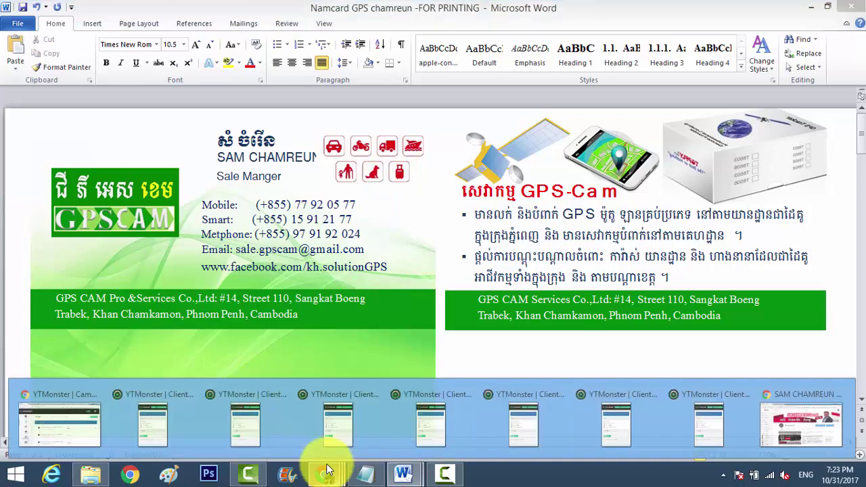
left_click(288, 431)
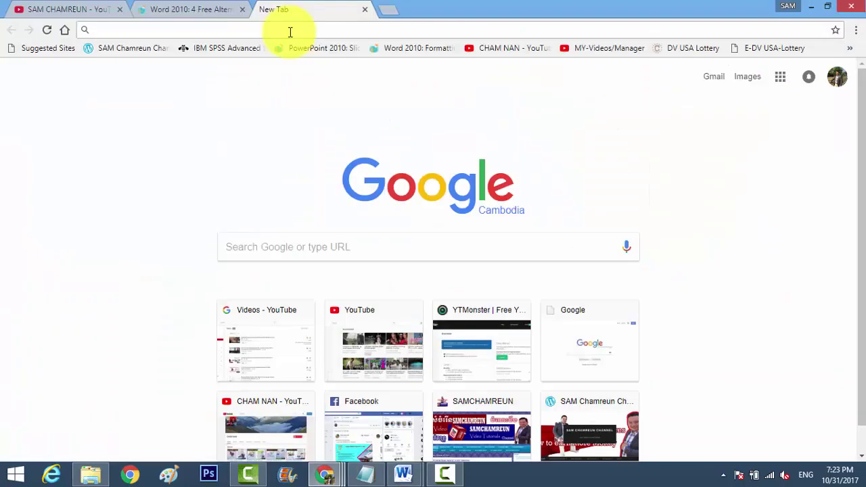
left_click(306, 250)
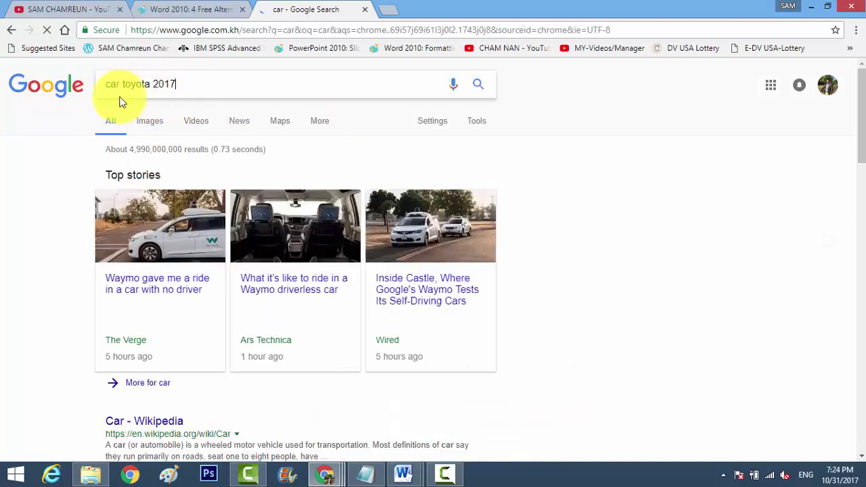
key("Return")
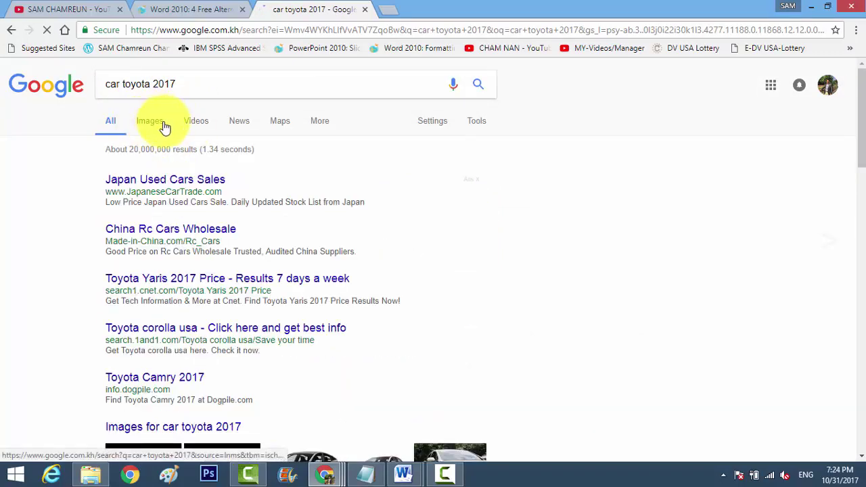
Step: Browse the Images results of Toyota photos, then append 'png' to the query
left_click(164, 128)
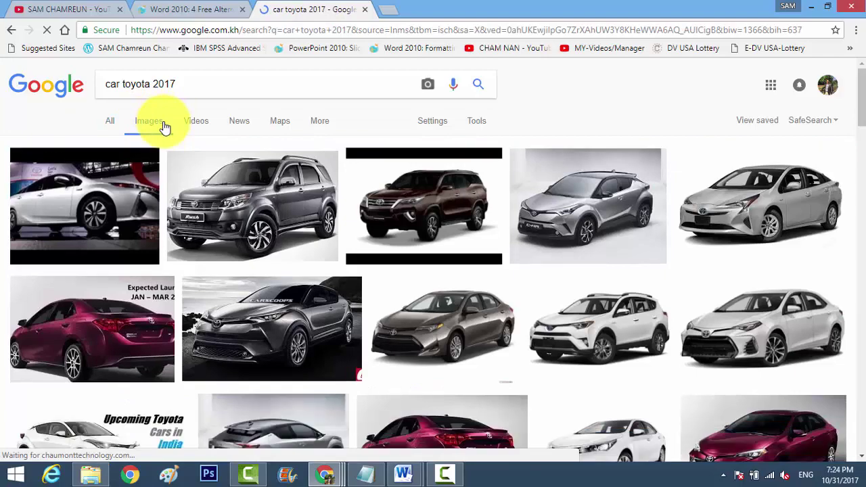
scroll(164, 129, "down", 2)
scroll(165, 131, "down", 2)
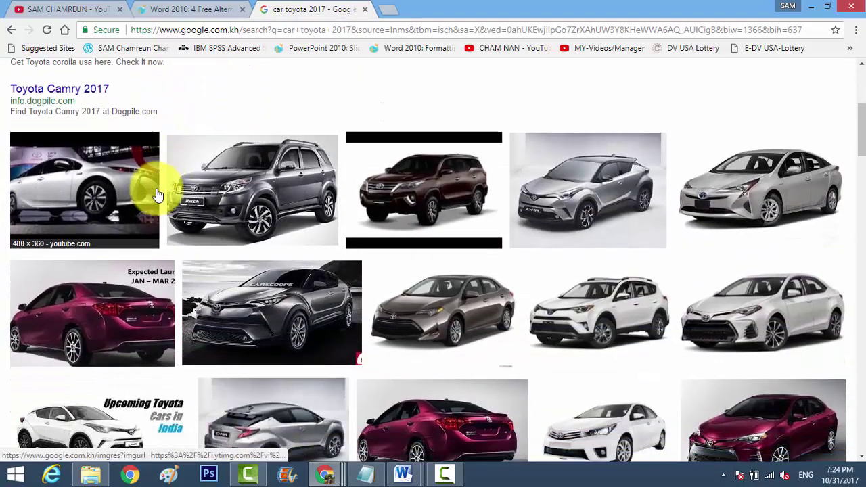
scroll(163, 194, "down", 3)
scroll(403, 279, "down", 1)
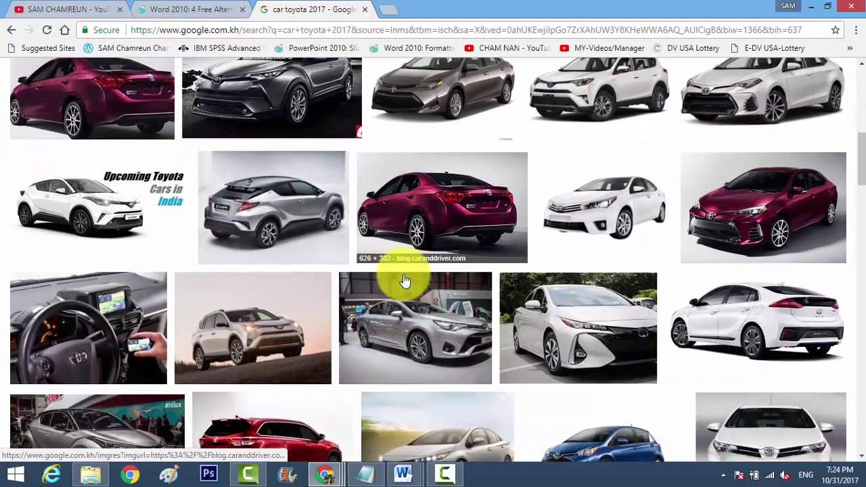
scroll(404, 279, "down", 1)
scroll(404, 280, "down", 1)
scroll(403, 274, "down", 1)
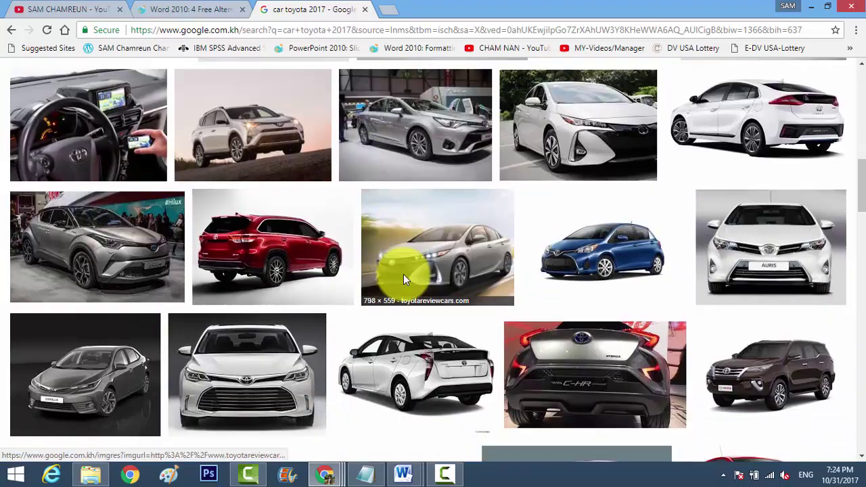
scroll(297, 307, "up", 3)
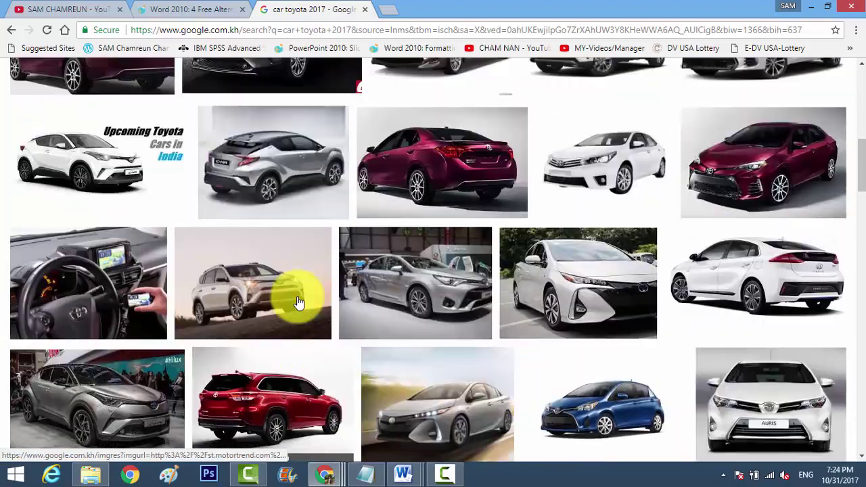
scroll(291, 297, "up", 2)
scroll(291, 298, "down", 3)
scroll(297, 303, "down", 5)
scroll(297, 303, "up", 5)
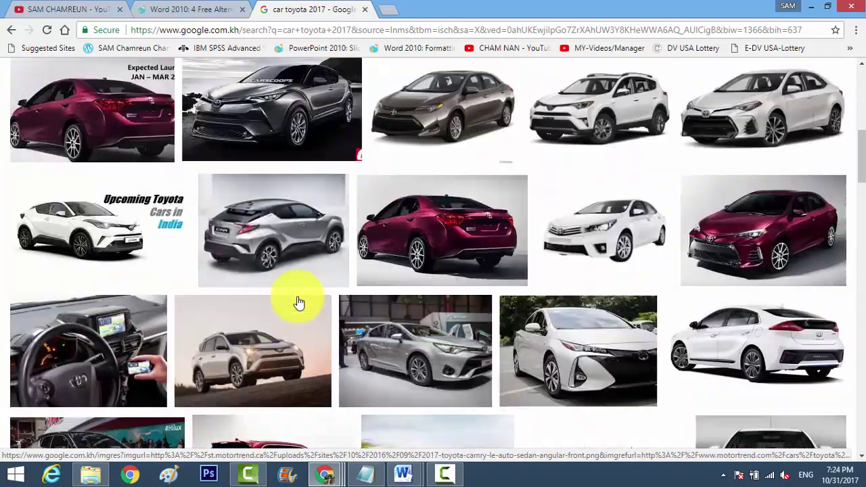
scroll(300, 299, "up", 5)
left_click(199, 88)
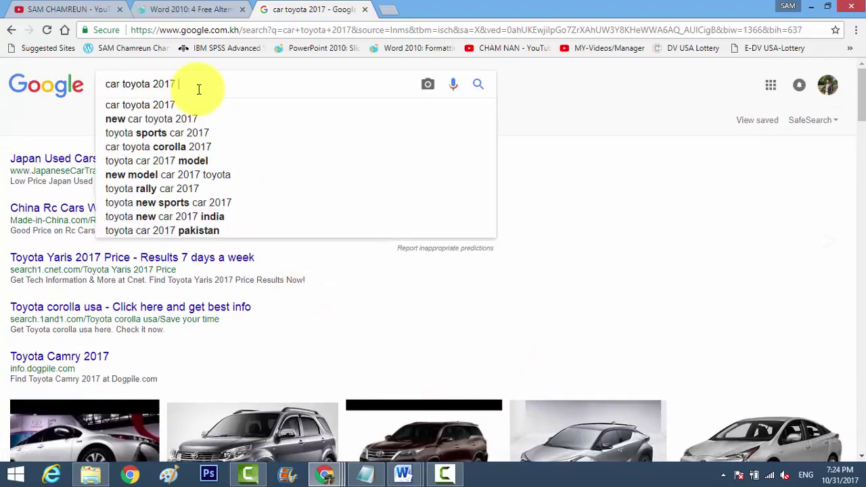
type("p")
type("ng")
Step: Run the 'car toyota 2017 png' search, preview the white Camry, then return to Document1
key("Return")
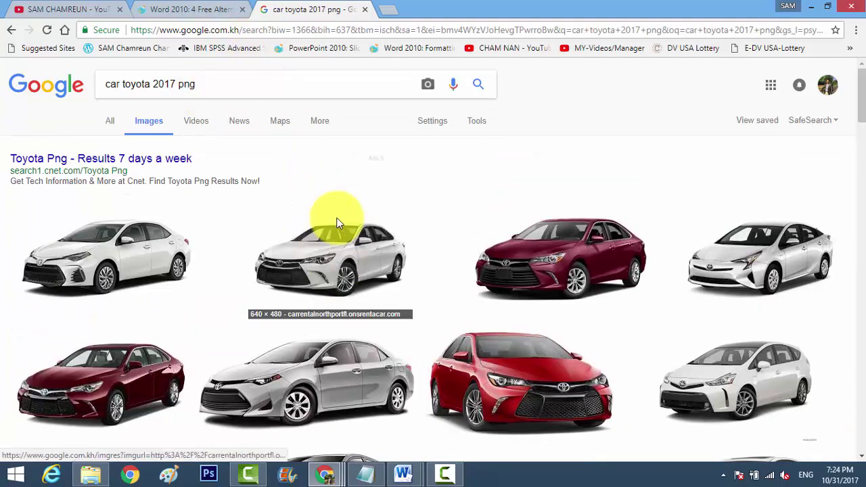
left_click(339, 216)
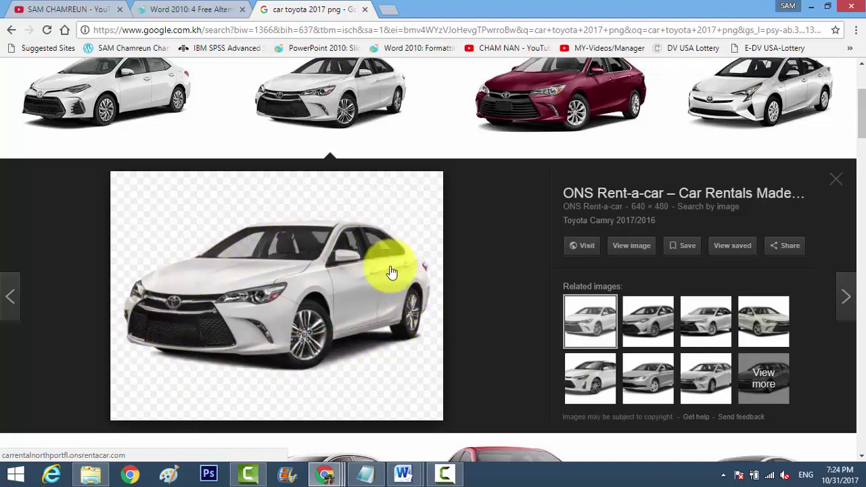
scroll(388, 316, "up", 3)
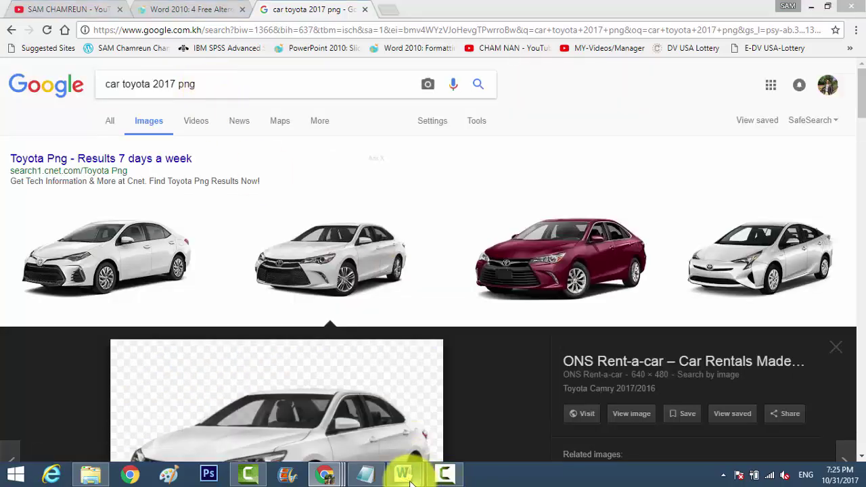
mouse_move(411, 477)
left_click(474, 408)
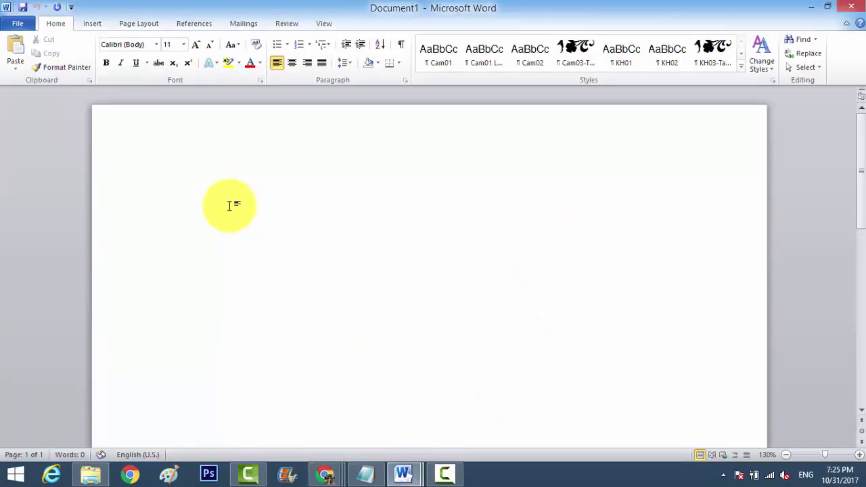
Step: Draw a roughly 3 by 1 inch rectangle near the page top with Shape Fill set to No Fill
left_click(97, 24)
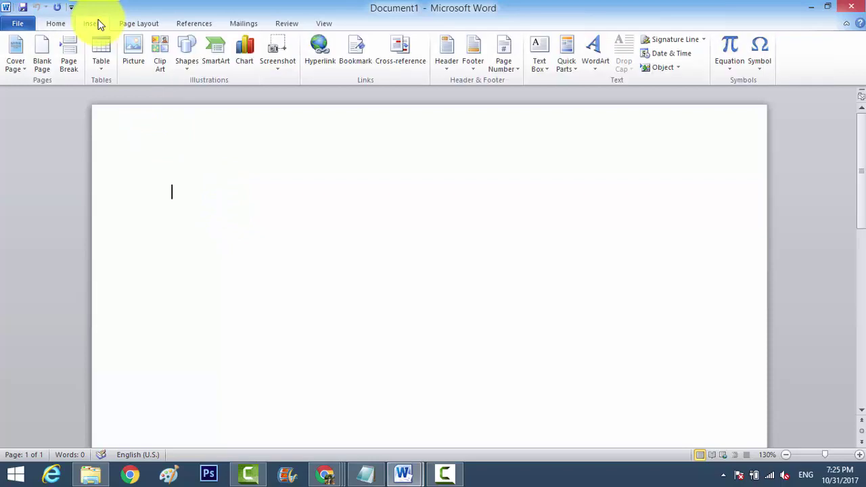
left_click(187, 65)
left_click(223, 103)
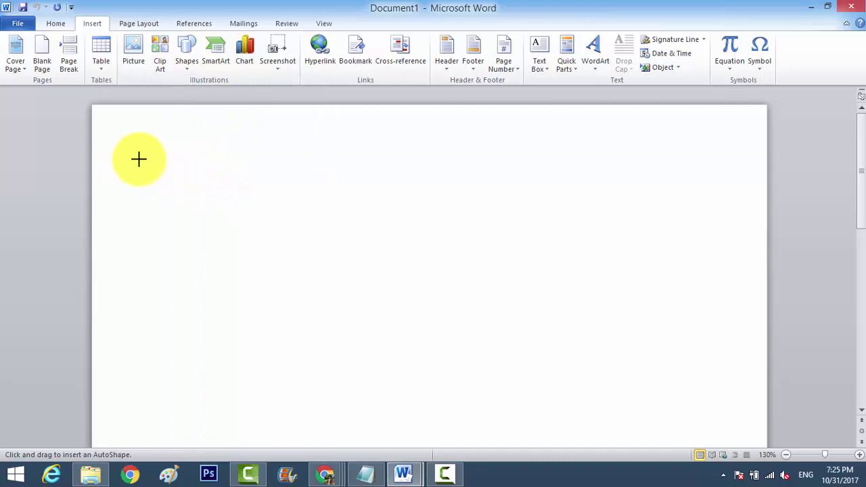
left_click_drag(188, 139, 364, 235)
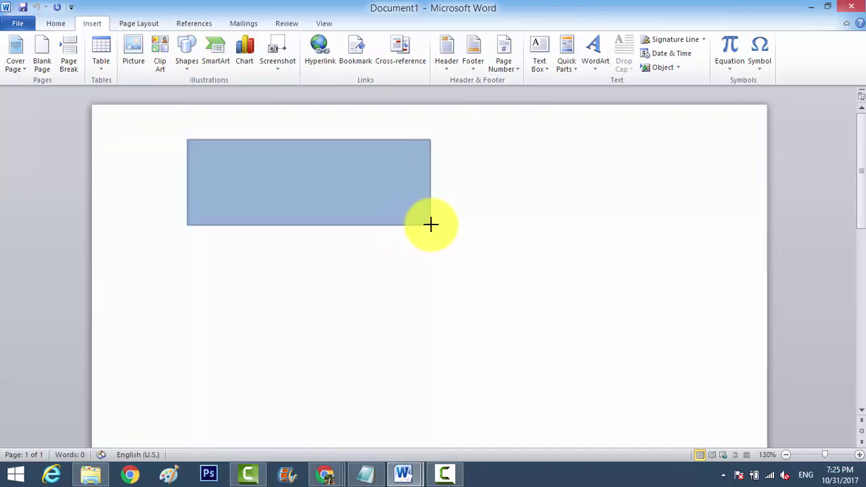
left_click_drag(409, 229, 430, 225)
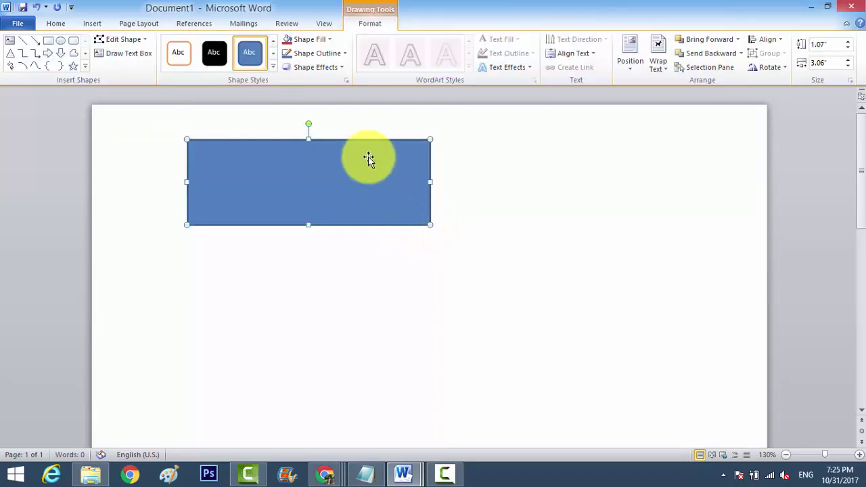
left_click(308, 41)
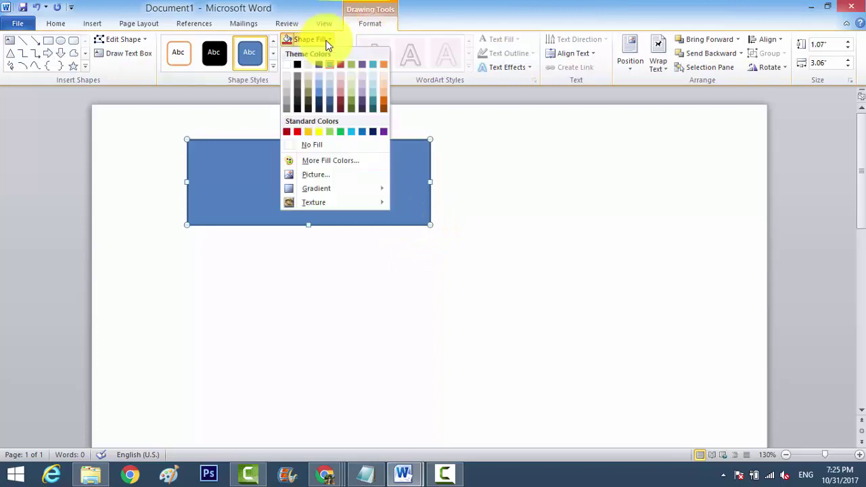
left_click(312, 146)
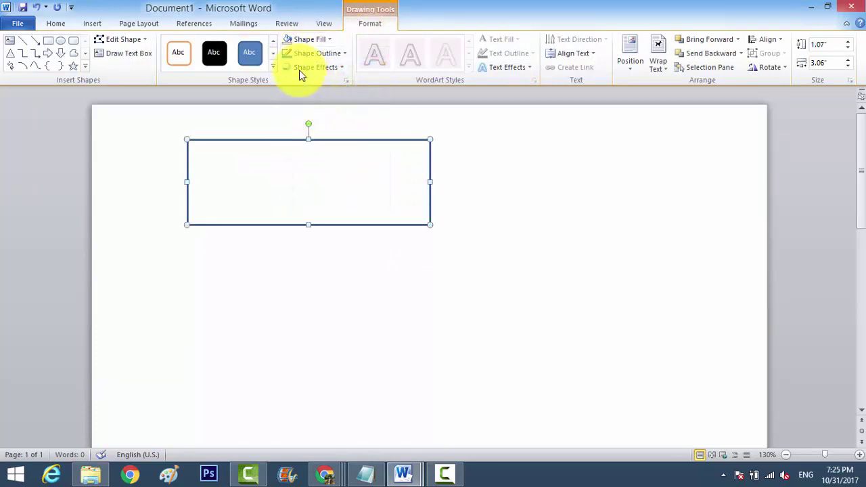
left_click(313, 184)
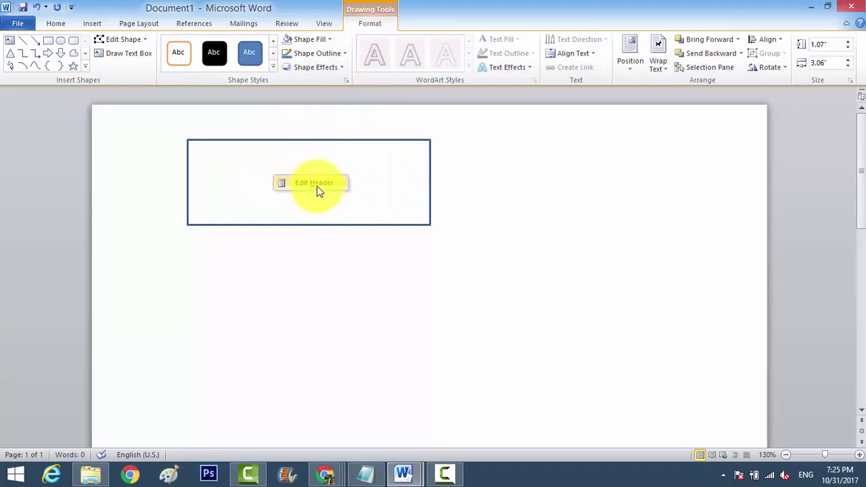
left_click(318, 192)
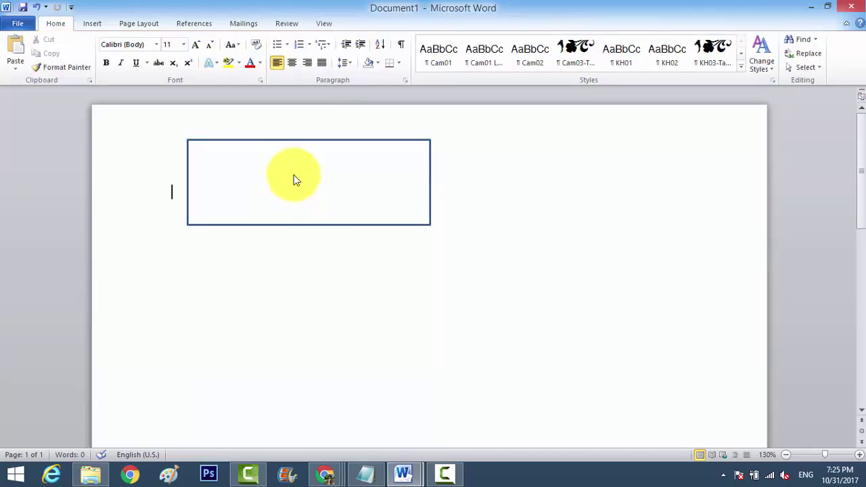
Step: Add text inside the rectangle, typing the person's name in Khmer
right_click(306, 140)
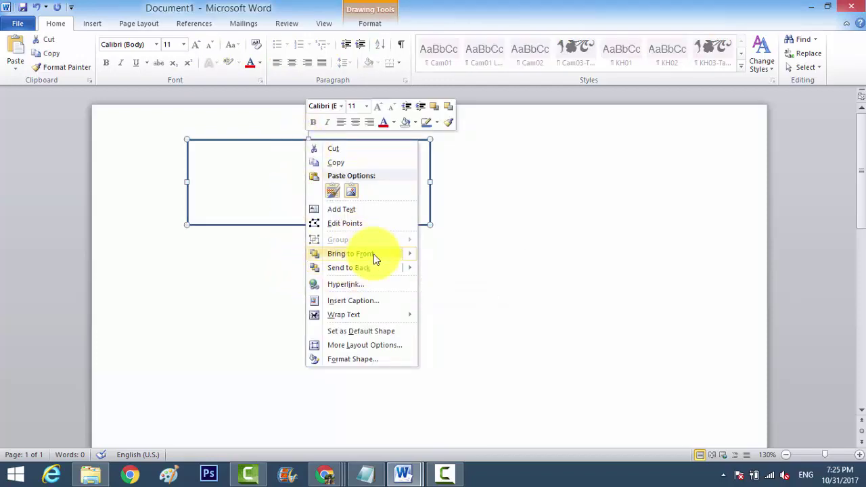
mouse_move(379, 256)
left_click(353, 212)
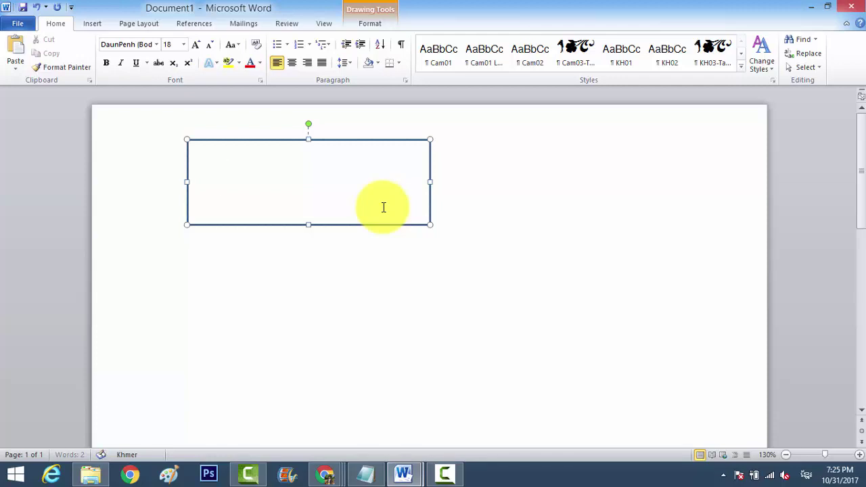
Step: Make the name red in the Khmer OS Muol Light font
left_click_drag(286, 189, 113, 172)
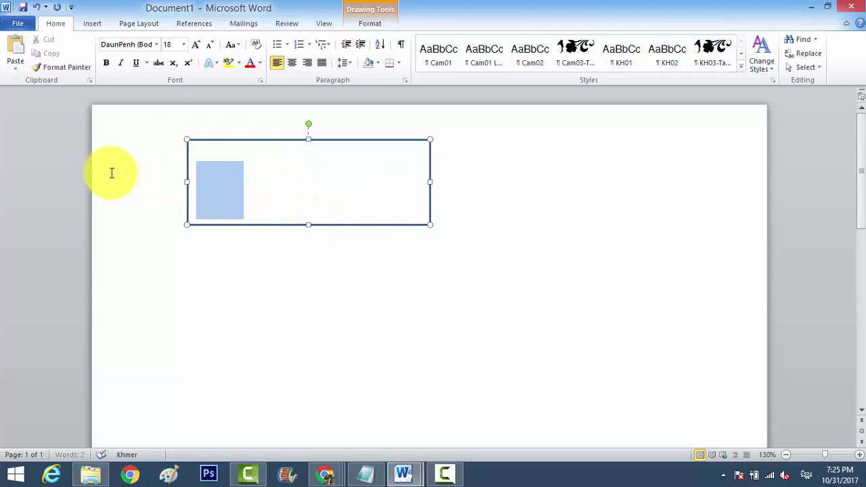
left_click(250, 65)
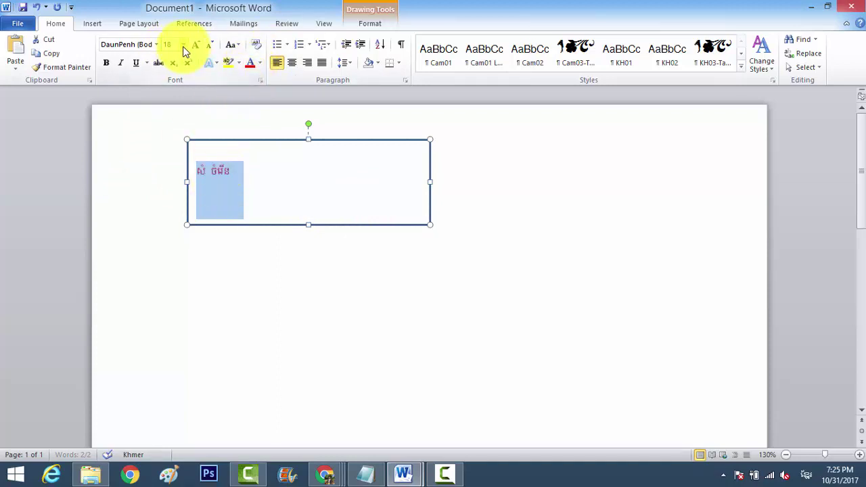
left_click(157, 45)
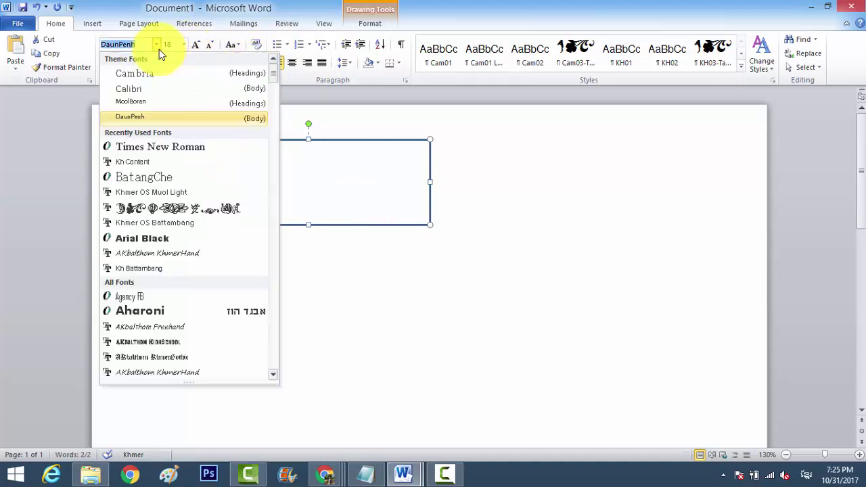
left_click(155, 193)
left_click(311, 171)
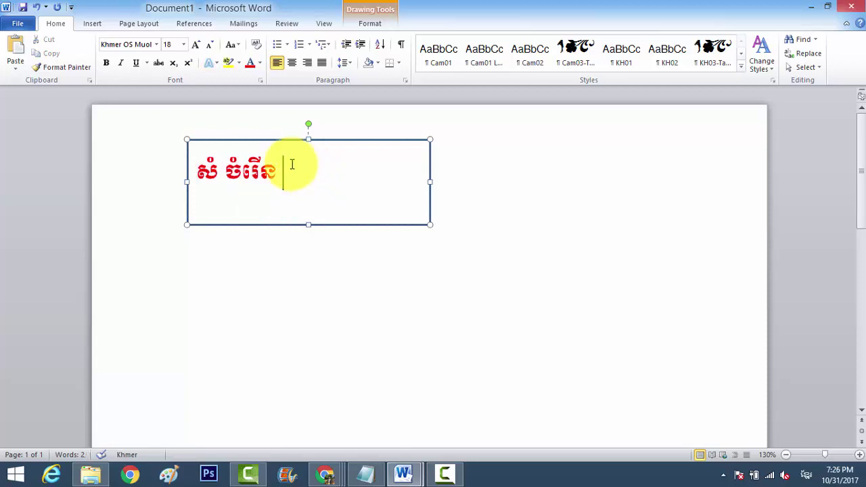
left_click(369, 140)
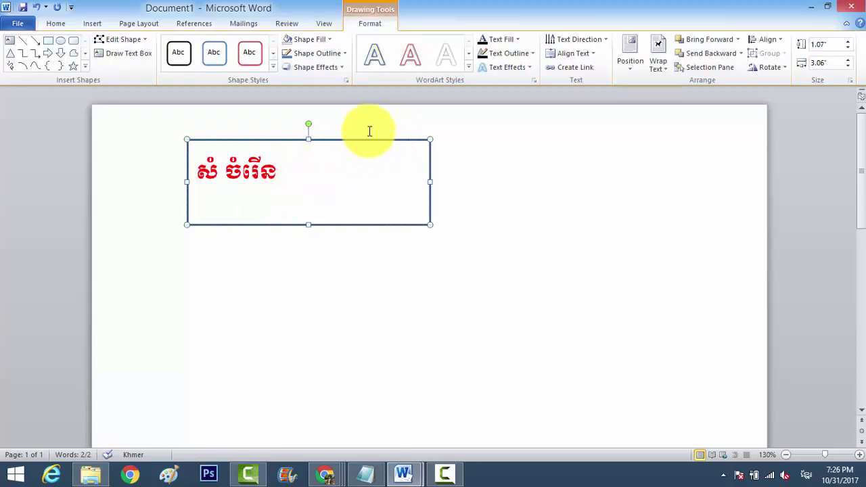
Step: Give the name box No Outline, move it lower right, and narrow it to 2.43 inches
left_click(332, 54)
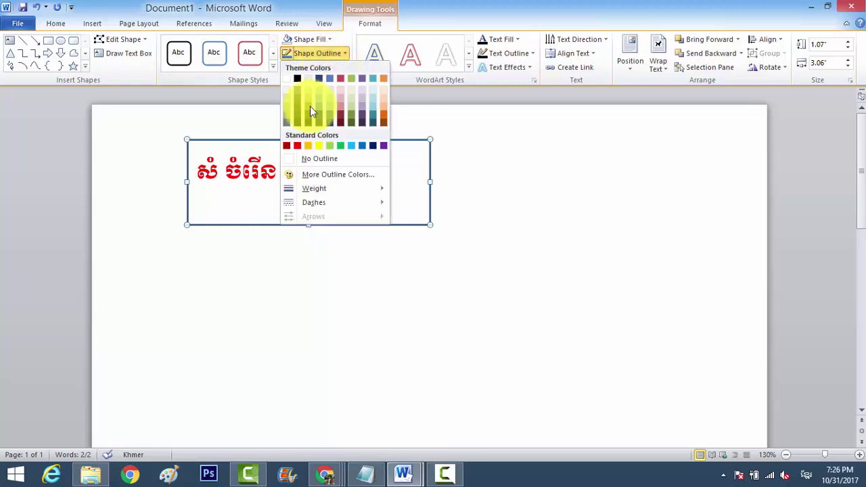
left_click(323, 160)
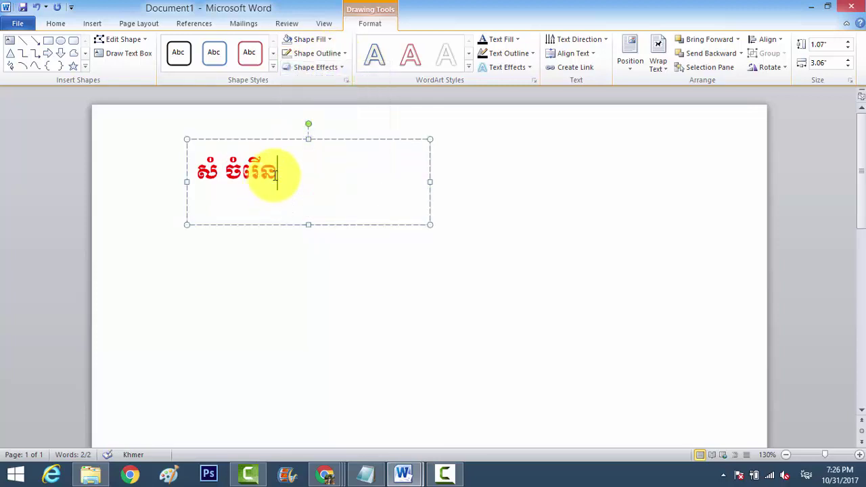
left_click_drag(285, 140, 321, 170)
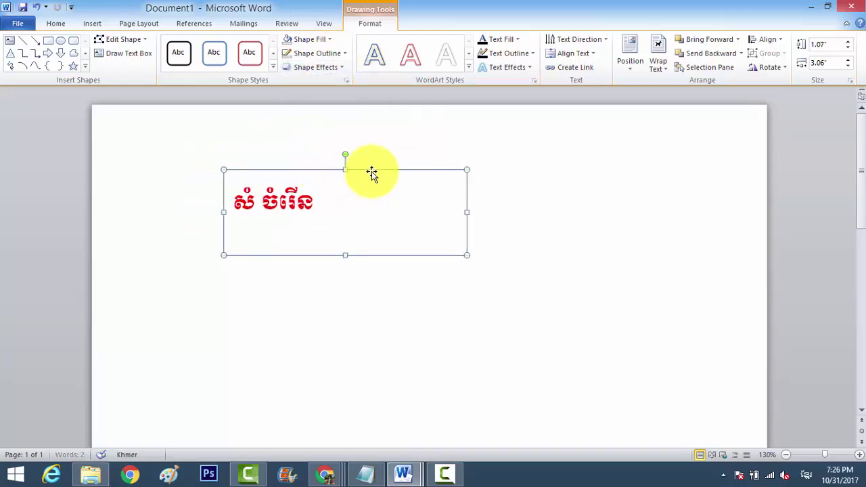
left_click_drag(465, 213, 418, 212)
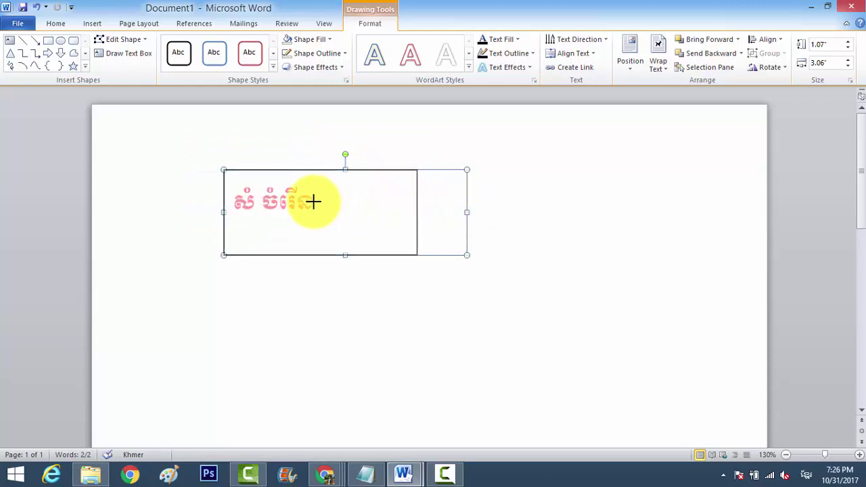
key("ctrl+a")
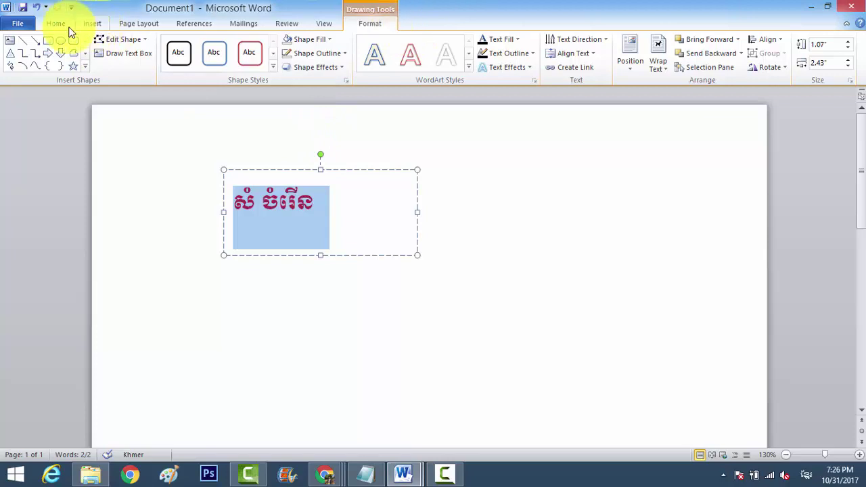
Step: Change the Khmer name's font colour to Dark Blue
left_click(57, 24)
left_click(260, 63)
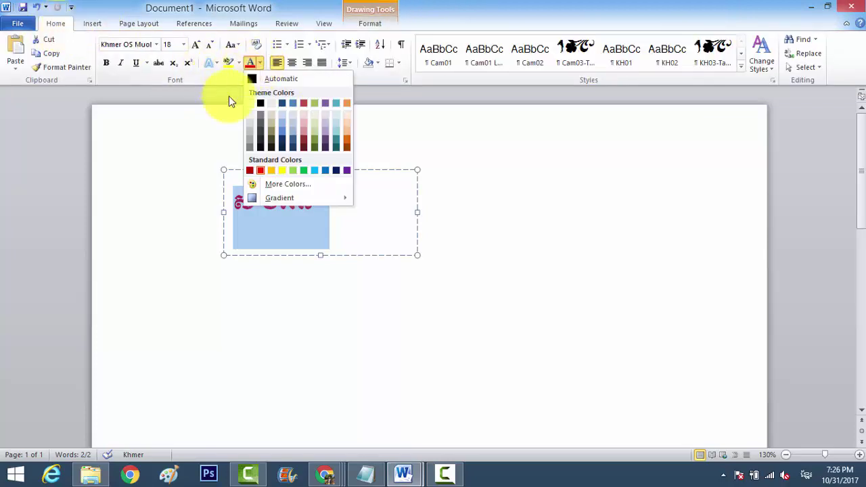
left_click(336, 170)
left_click(315, 220)
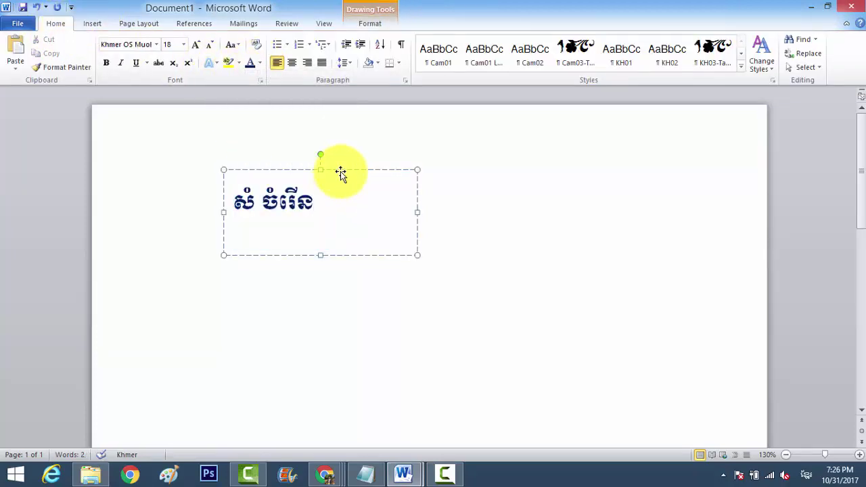
Step: Move the name box up near the page top, then bring up the business card document
left_click_drag(340, 173, 378, 154)
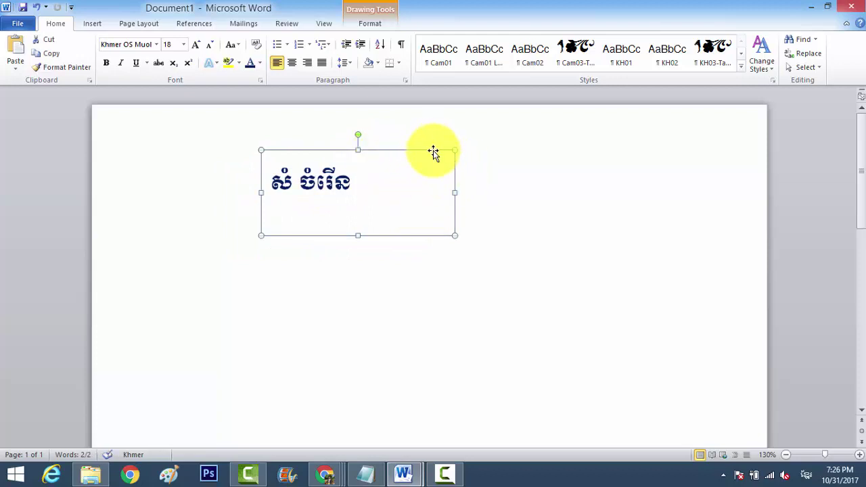
mouse_move(425, 149)
left_mouse_down()
mouse_move(419, 121)
mouse_move(381, 119)
left_mouse_up()
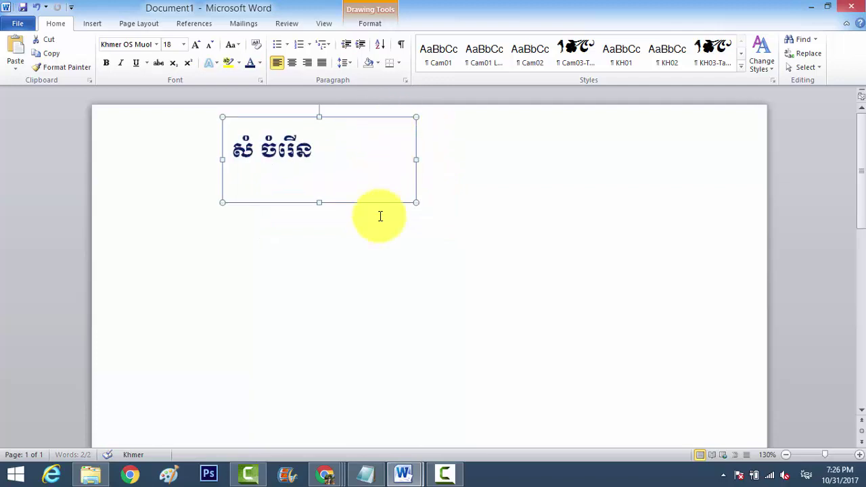
left_click(190, 210)
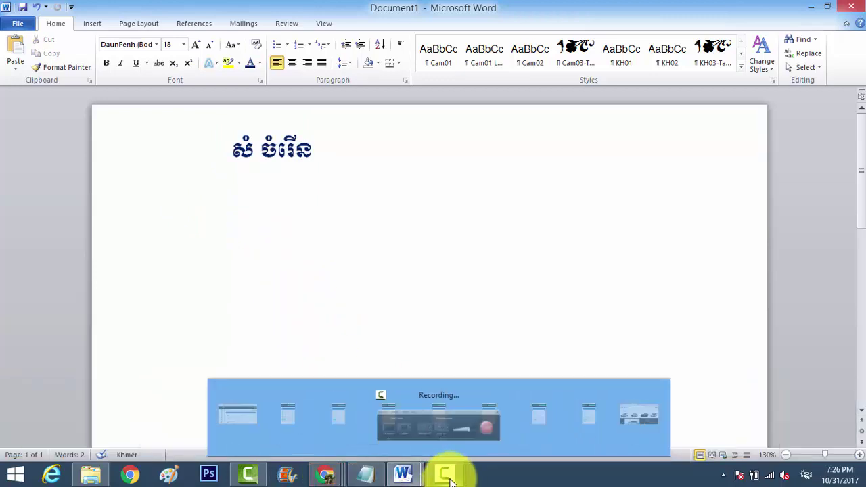
mouse_move(404, 474)
left_click(346, 411)
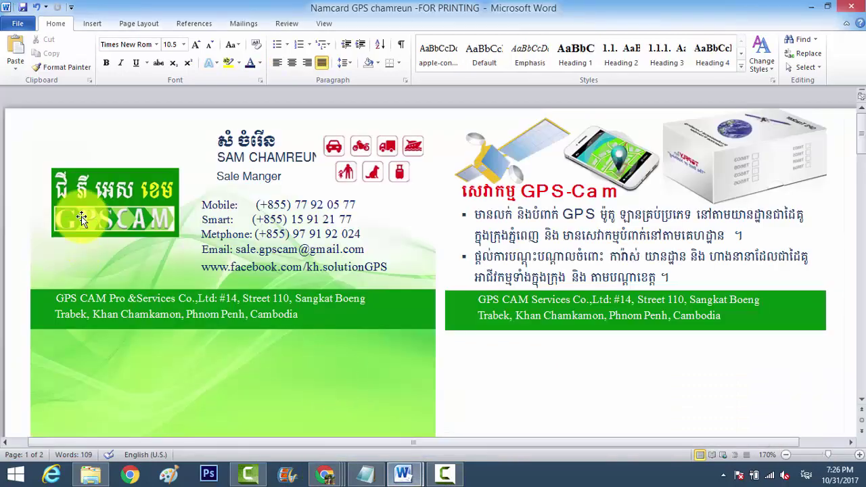
Step: Copy the green GPS CAM logo picture from the business card and go back to Document1
left_click(124, 200)
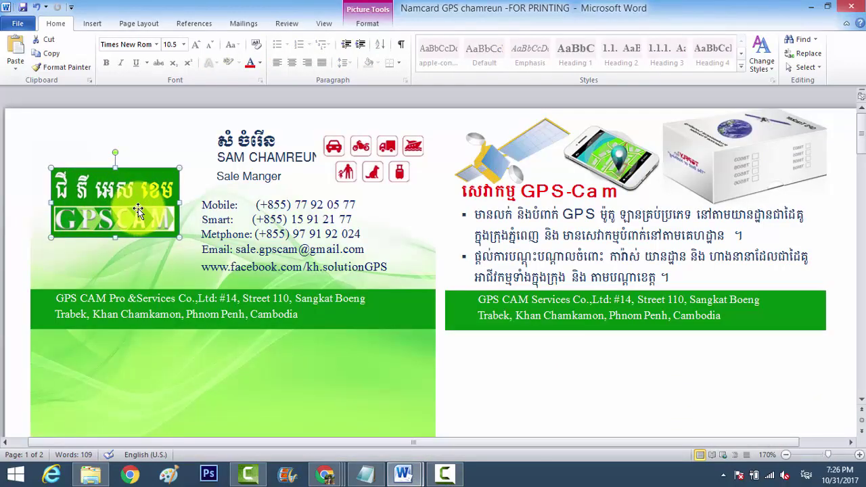
right_click(132, 212)
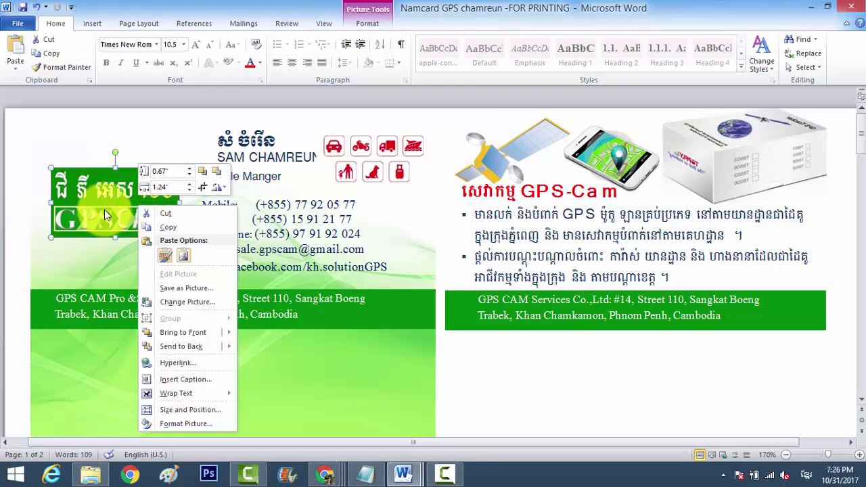
right_click(104, 208)
right_click(93, 199)
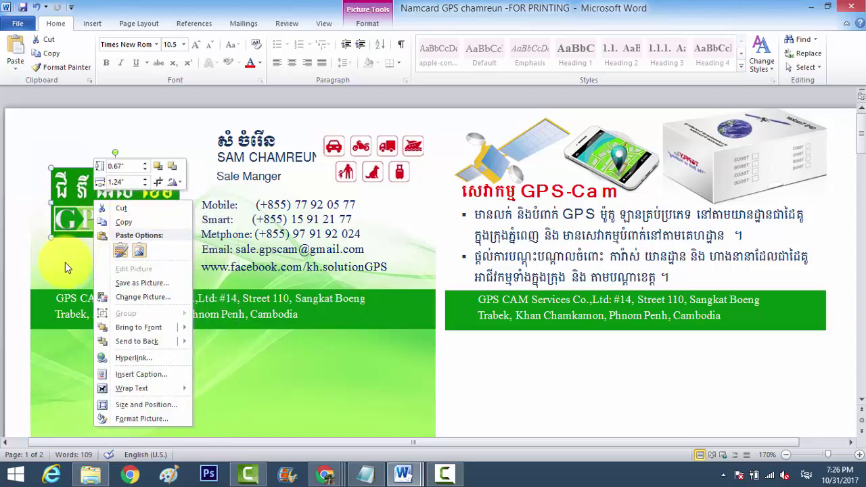
key("Escape")
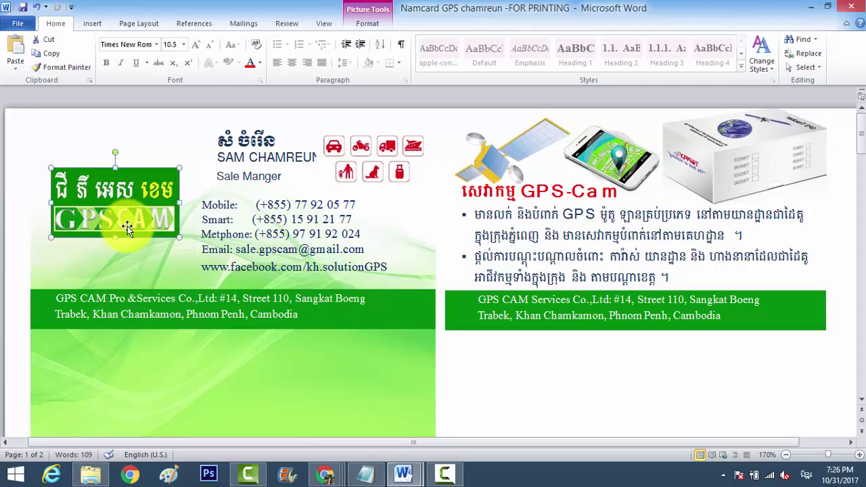
right_click(131, 224)
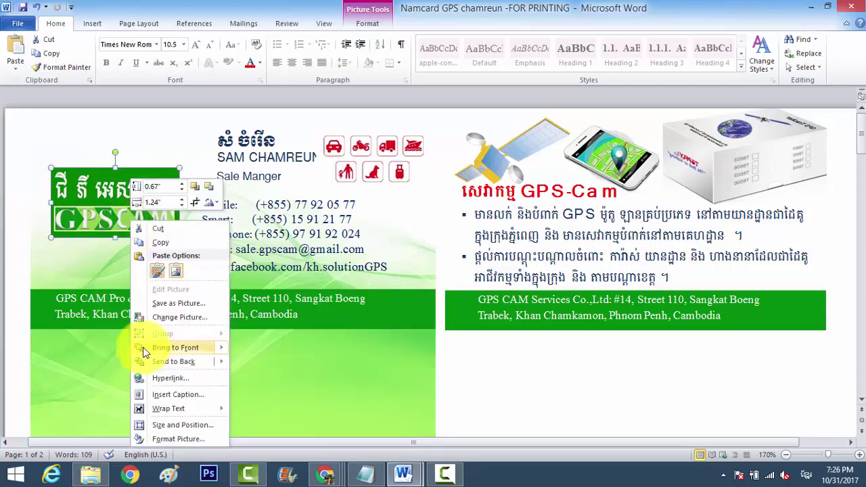
left_click(163, 243)
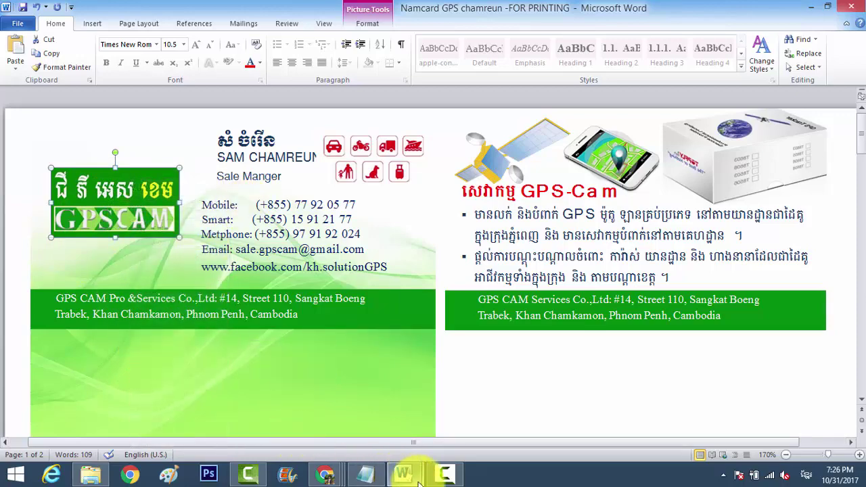
mouse_move(403, 474)
left_click(450, 408)
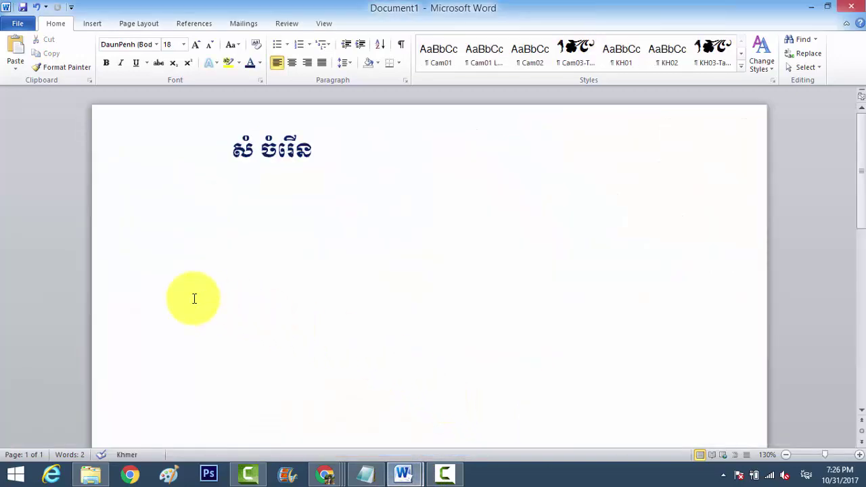
Step: Paste the GPS CAM logo, then move the name box to its right and make it shorter
key("ctrl+v")
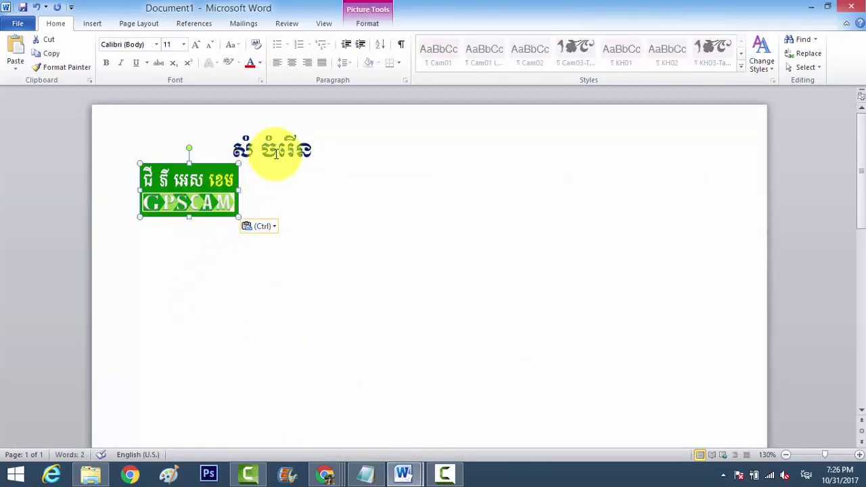
left_click(271, 145)
left_click_drag(397, 120, 424, 113)
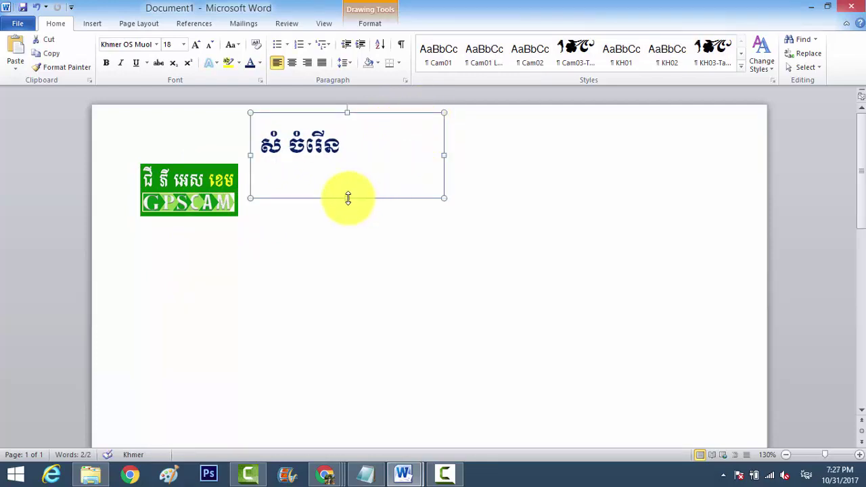
left_click_drag(348, 197, 349, 166)
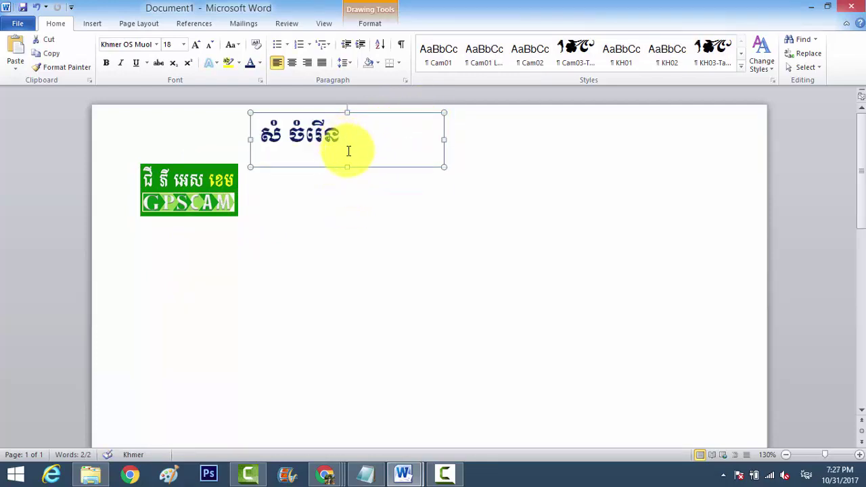
left_click(349, 151)
Step: Duplicate the Khmer name text box, place it below, and clear its text
right_click(374, 168)
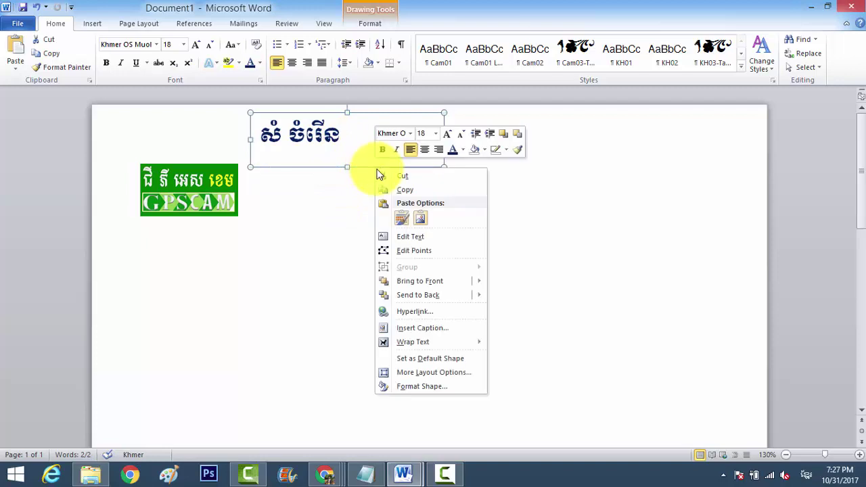
left_click(401, 191)
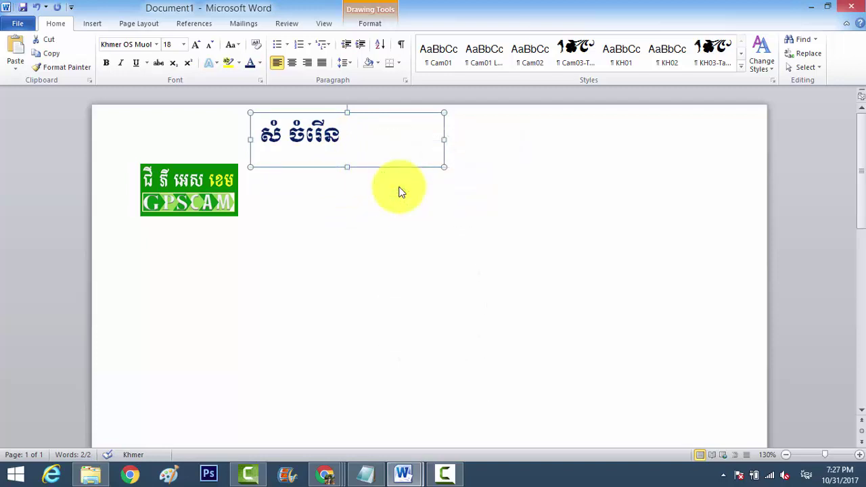
key("ctrl+v")
left_click_drag(384, 128, 383, 146)
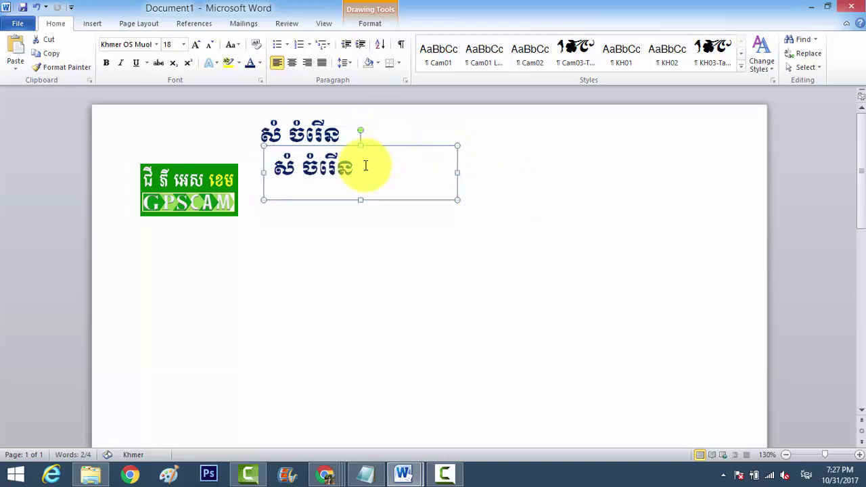
left_click(357, 168)
key("BackSpace")
key("BackSpace")
key("BackSpace")
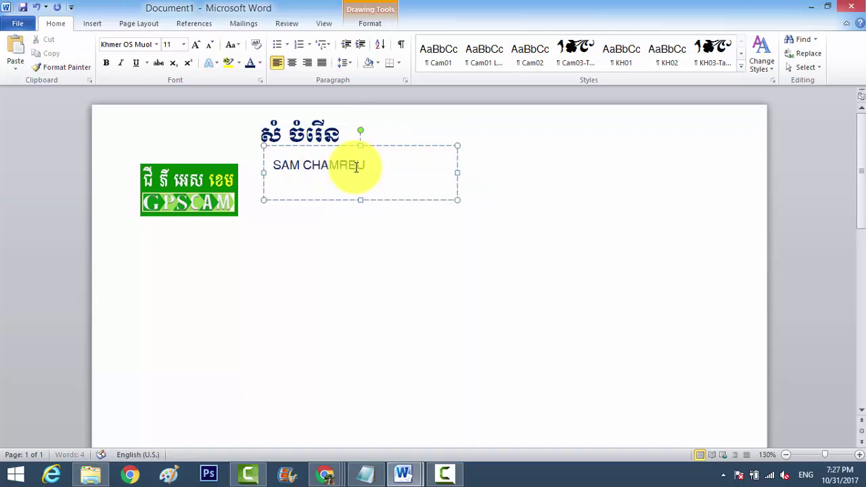
Step: Shrink the Khmer name text to size 14
left_click(392, 308)
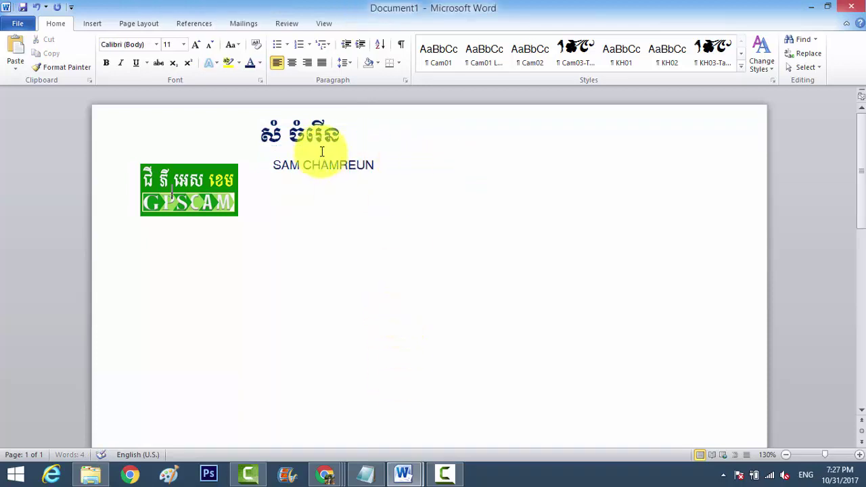
left_click(340, 131)
left_click_drag(340, 132, 211, 134)
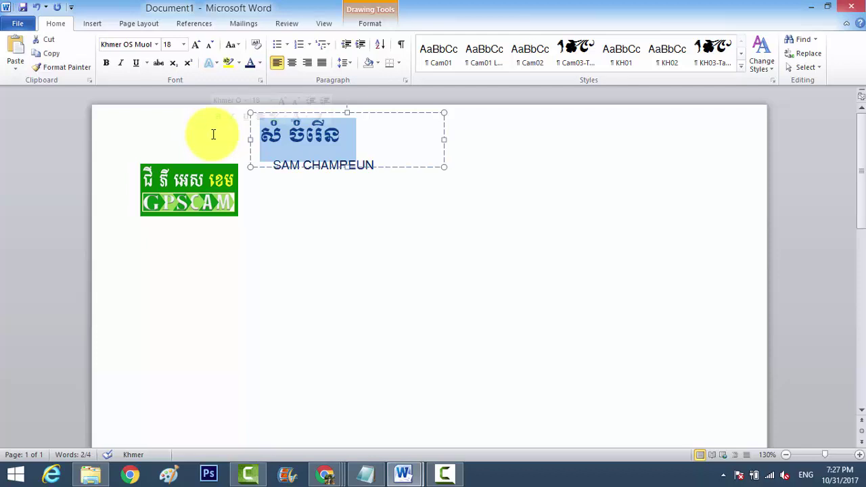
key("ctrl+shift+comma")
key("ctrl+bracketleft")
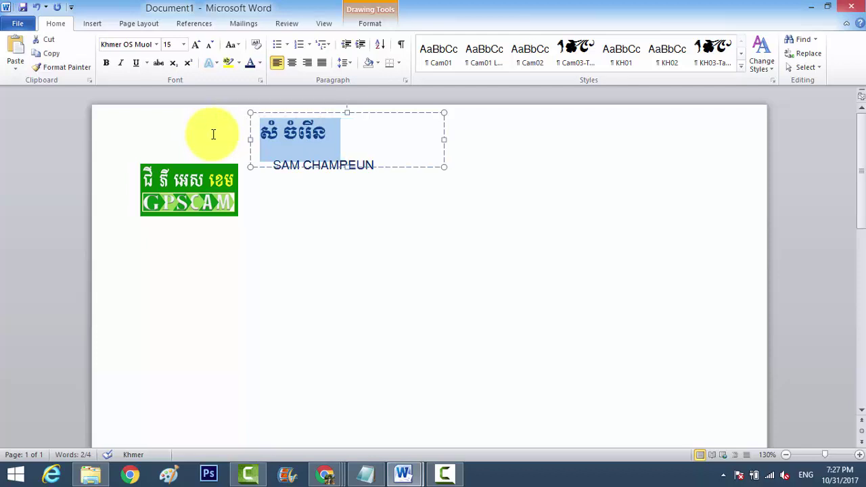
key("ctrl+bracketleft")
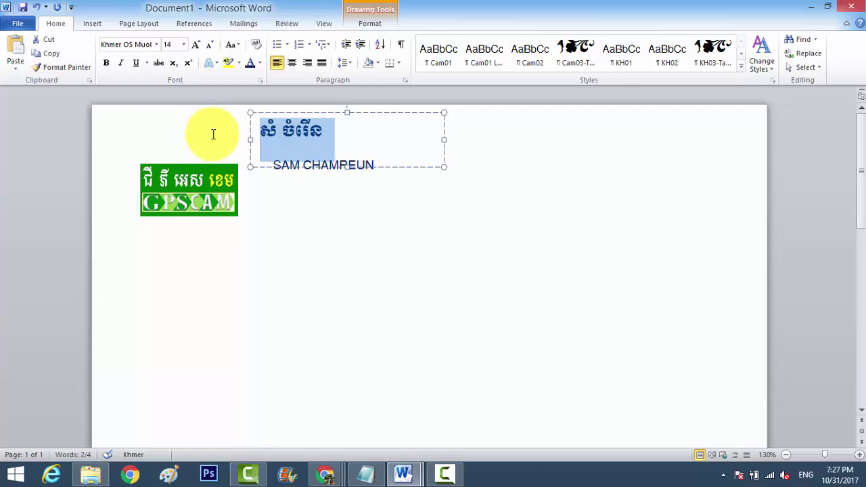
Step: Make the English name text smaller and move its box up under the Khmer name
left_click(295, 223)
left_click_drag(374, 165, 271, 164)
key("ctrl+bracketleft")
key("ctrl+bracketleft")
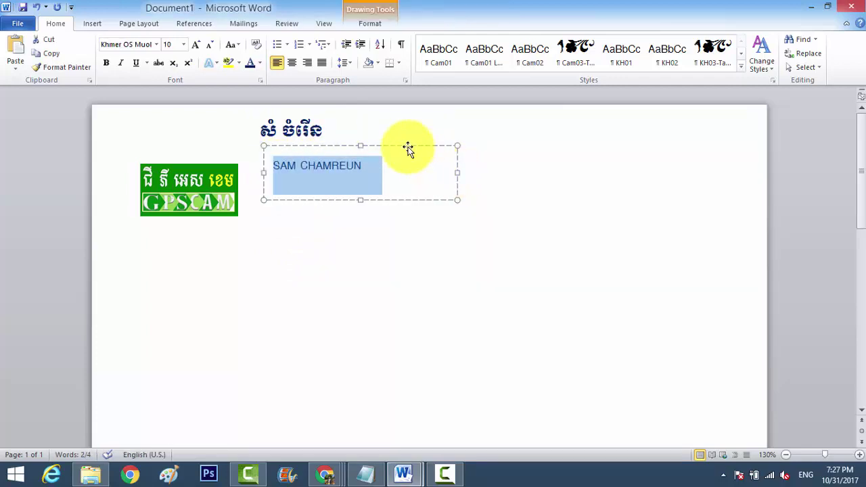
mouse_move(408, 147)
left_mouse_down()
mouse_move(388, 143)
mouse_move(401, 137)
mouse_move(396, 128)
left_mouse_up()
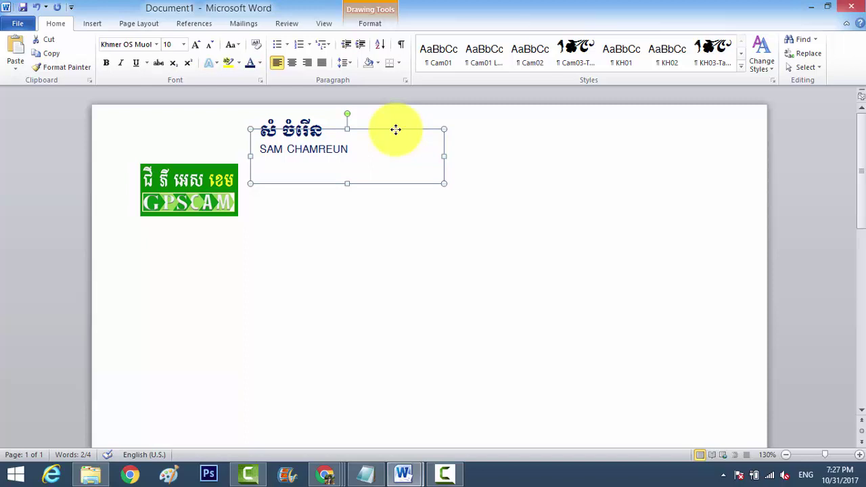
left_click(358, 222)
left_click(303, 157)
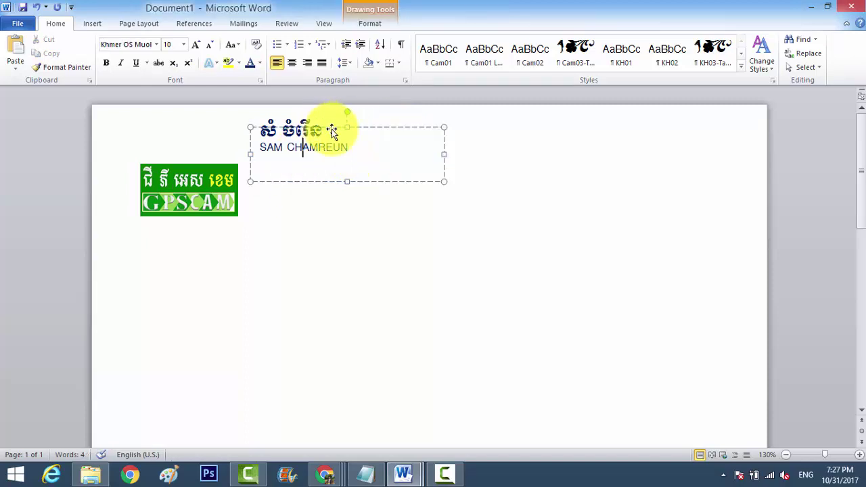
mouse_move(308, 122)
left_mouse_down()
mouse_move(318, 116)
mouse_move(337, 128)
left_mouse_up()
Step: Select the English name box and bring up its options to copy it
left_click(325, 155)
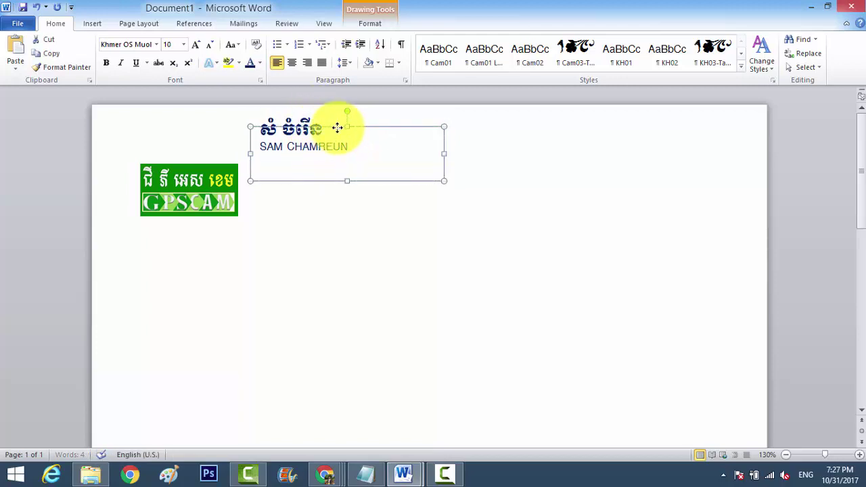
left_click(324, 215)
left_click(319, 146)
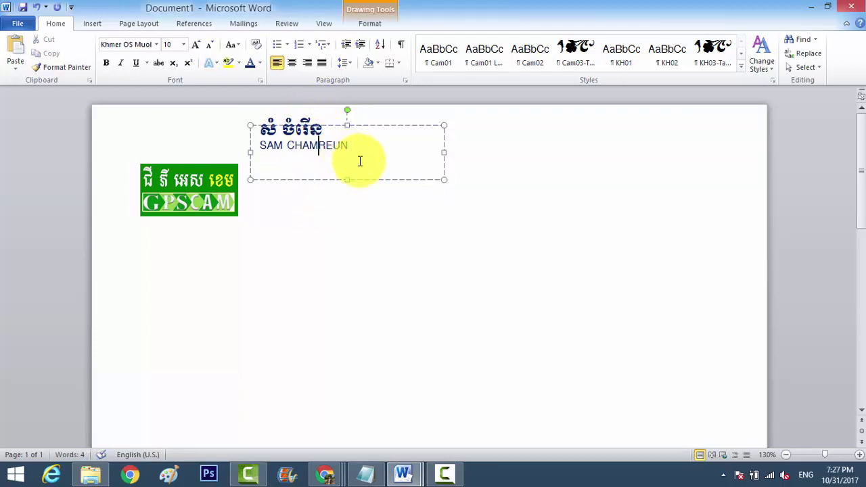
right_click(384, 180)
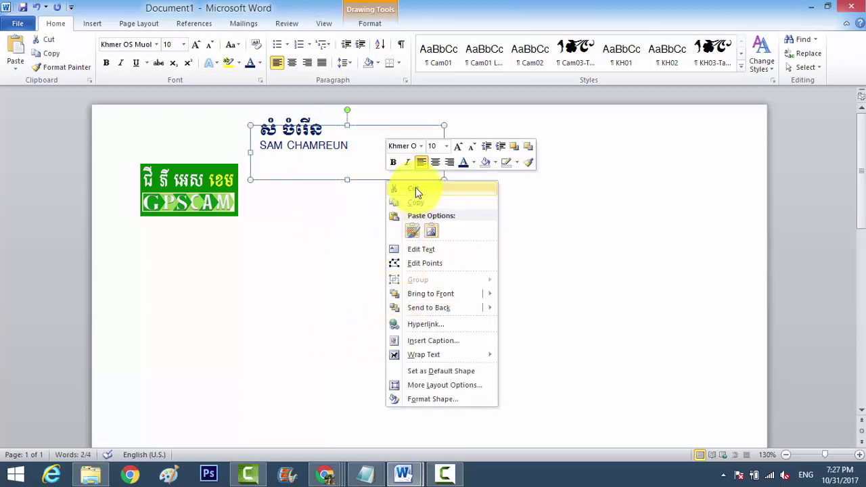
key("Escape")
Step: Paste a copy of the English name box just below it and start retyping it as 'General Manager'
left_click(330, 215)
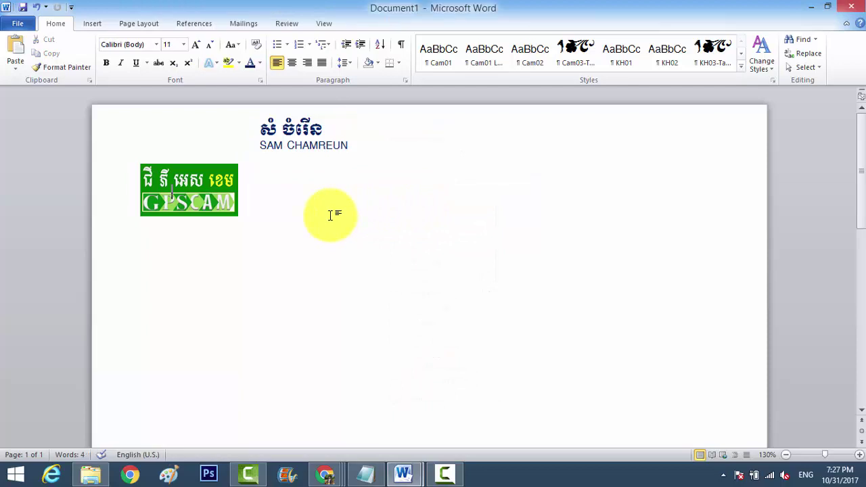
key("ctrl+v")
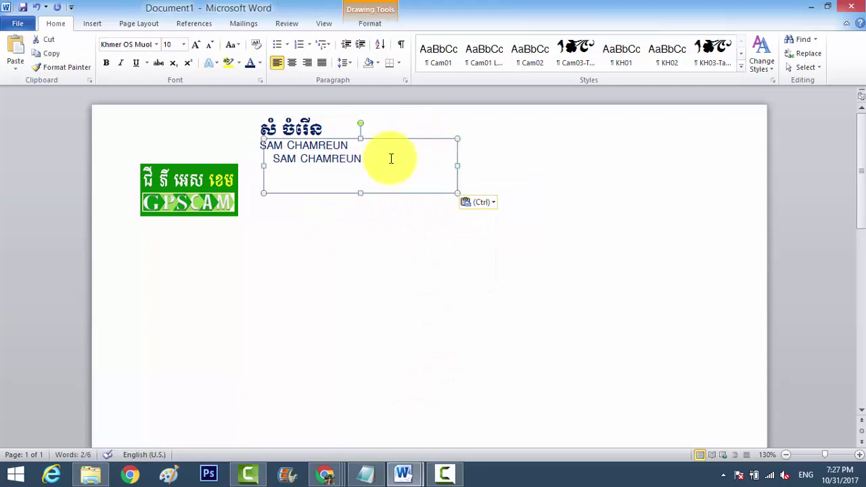
left_click(367, 162)
type("Business Owner")
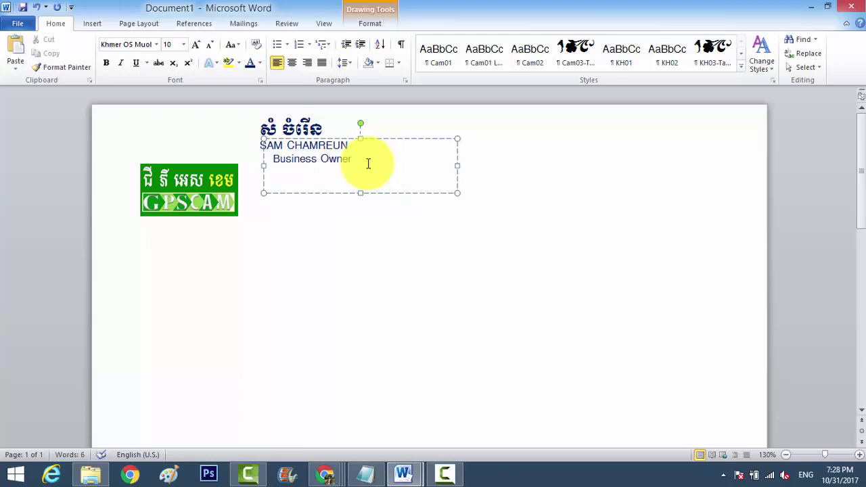
left_click_drag(380, 141, 377, 145)
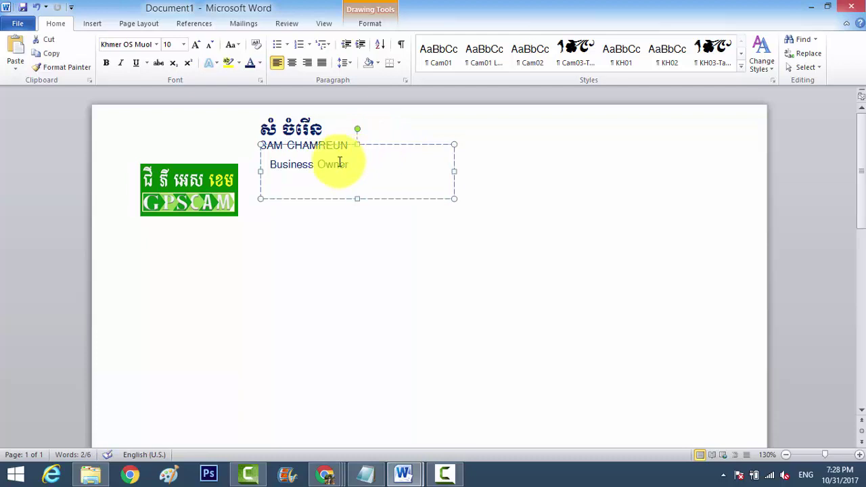
left_click_drag(365, 164, 261, 174)
type("Gem")
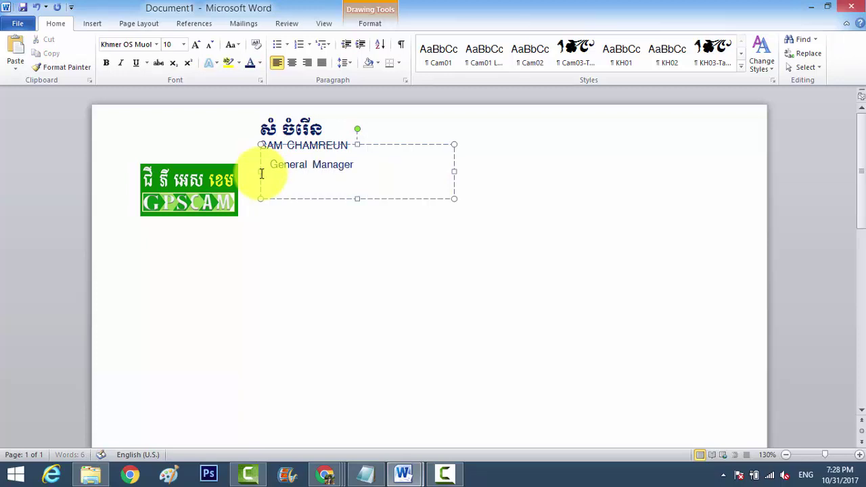
Step: Reposition the General Manager title box up beneath the Khmer name
left_click(348, 257)
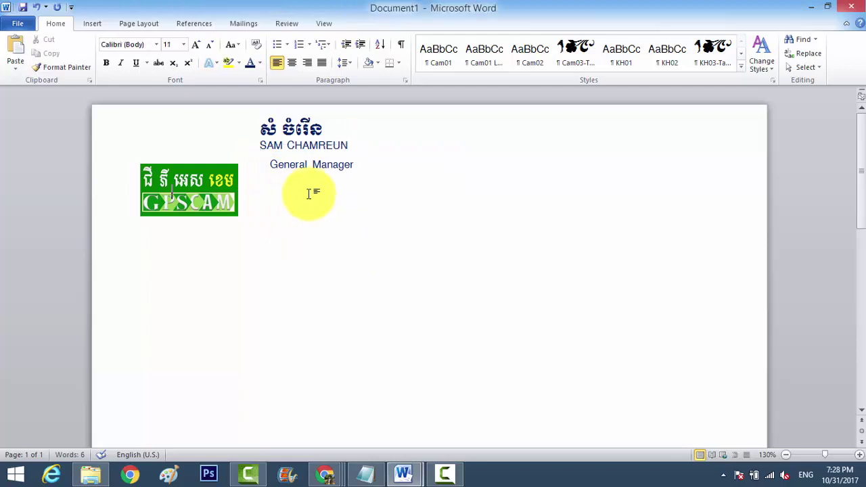
left_click(312, 165)
left_click_drag(381, 145, 373, 141)
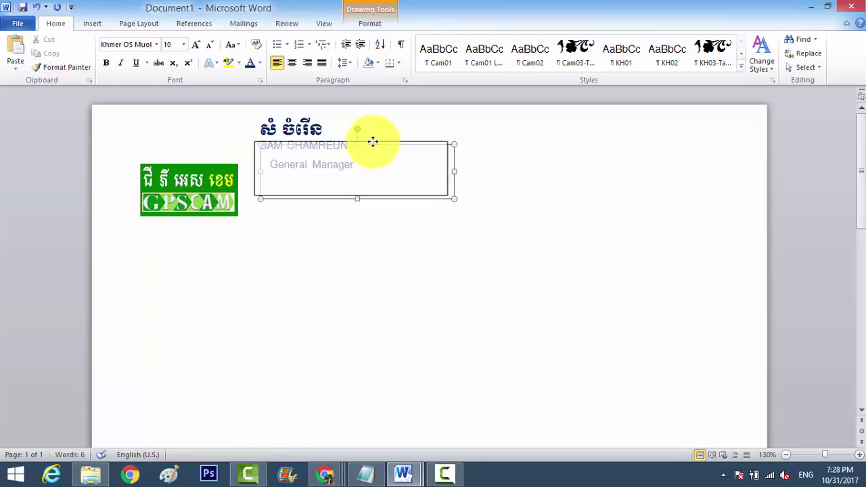
key("ctrl+Left")
key("ctrl+Left")
key("ctrl+Left")
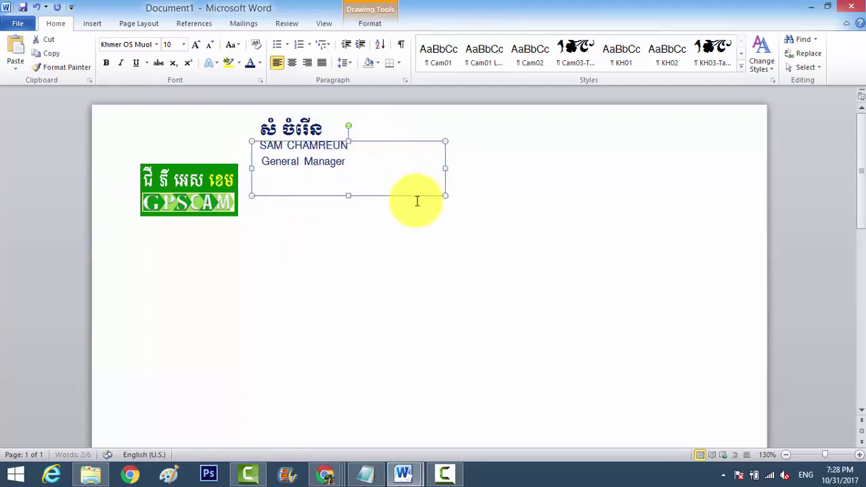
key("ctrl+Left")
key("ctrl+Left")
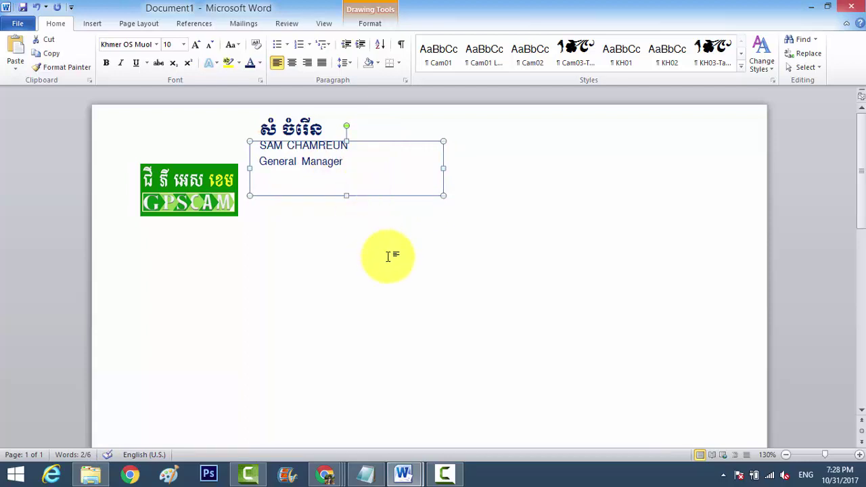
left_click(388, 254)
left_click(298, 172)
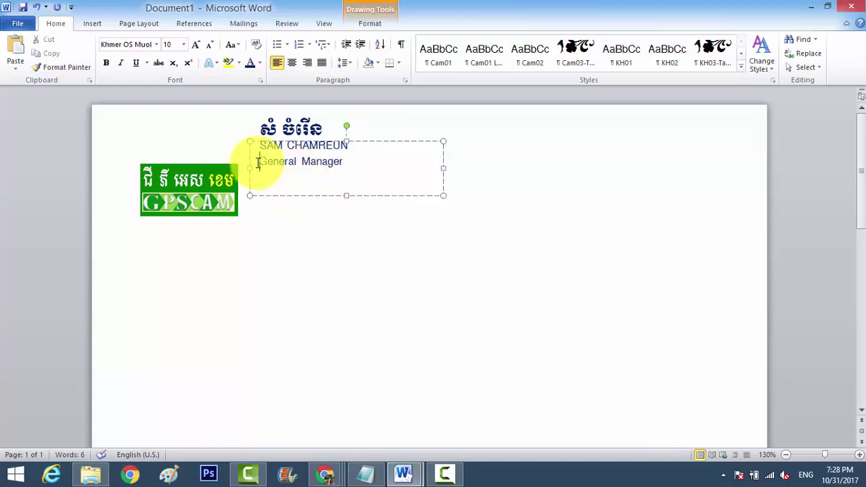
left_click(357, 242)
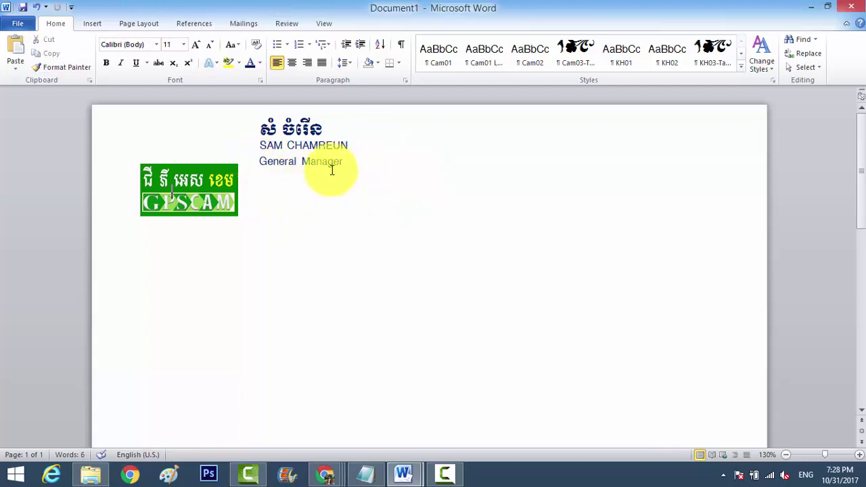
left_click(334, 163)
left_click_drag(304, 142, 305, 119)
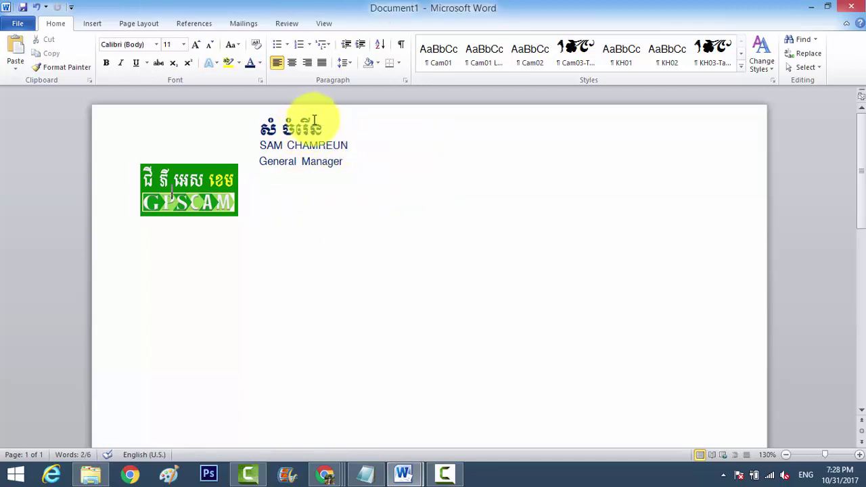
Step: Shrink part of the Khmer name to size 13 and raise its text box slightly
left_click(305, 119)
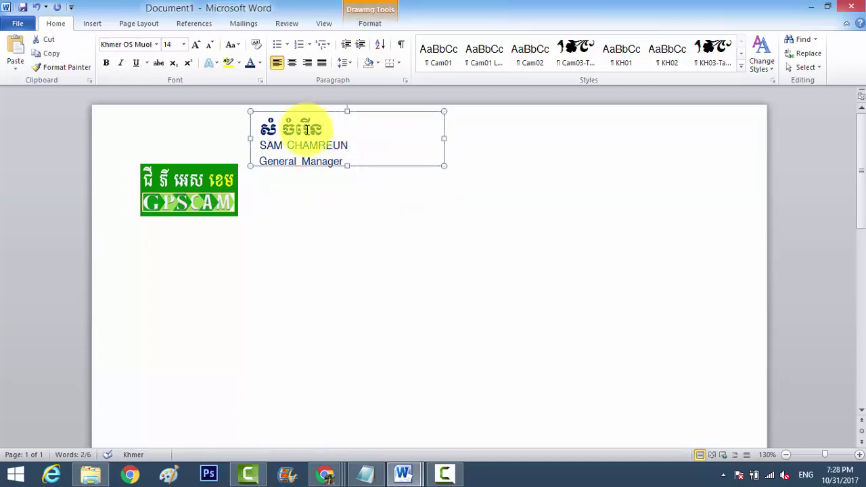
left_click_drag(325, 126, 273, 126)
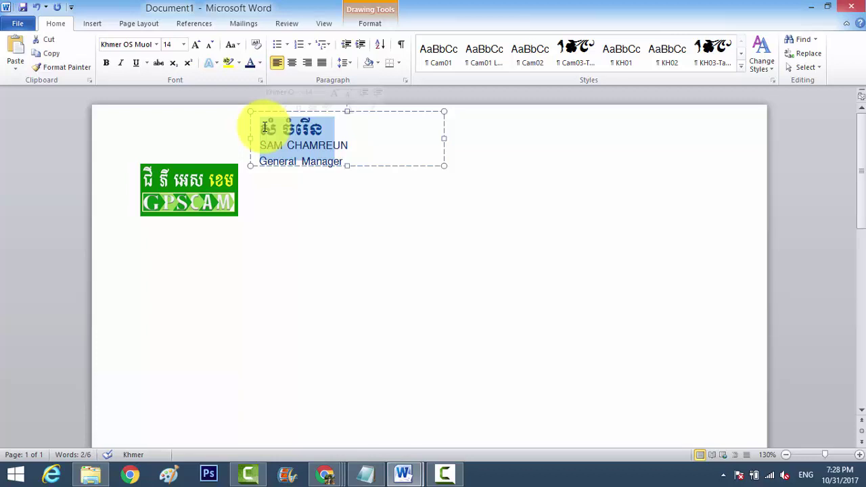
key("ctrl+bracketleft")
left_click(329, 213)
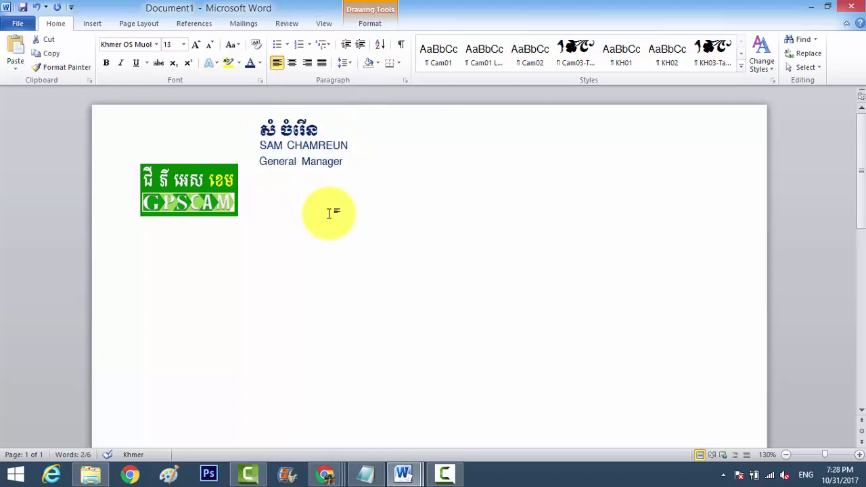
left_click(309, 122)
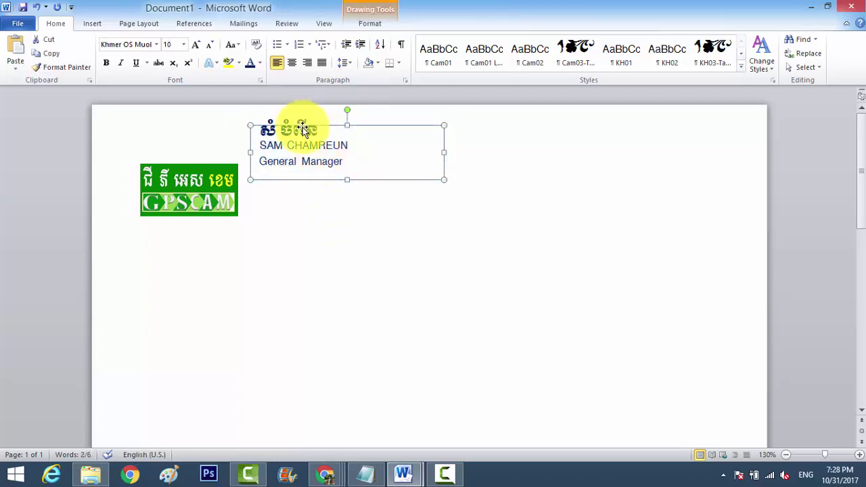
triple_click(304, 126)
left_click_drag(304, 126, 316, 112)
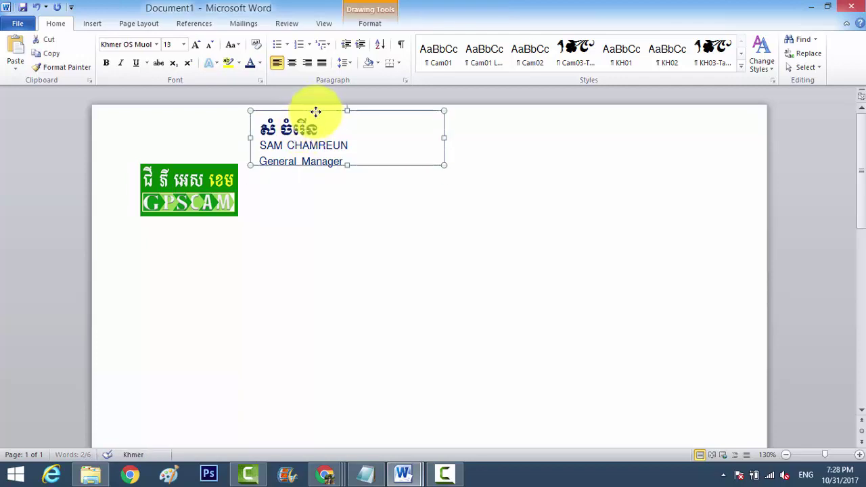
Step: Select the name-and-title text box together with the Khmer name box
left_click(319, 215)
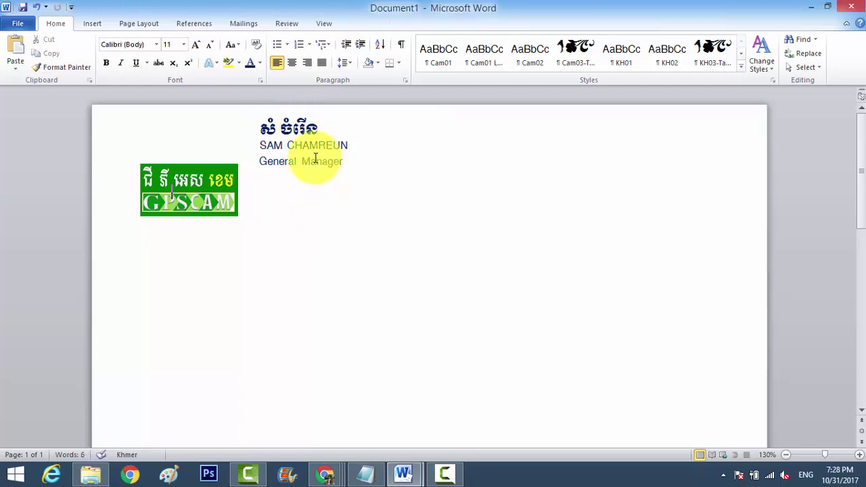
left_click(309, 157)
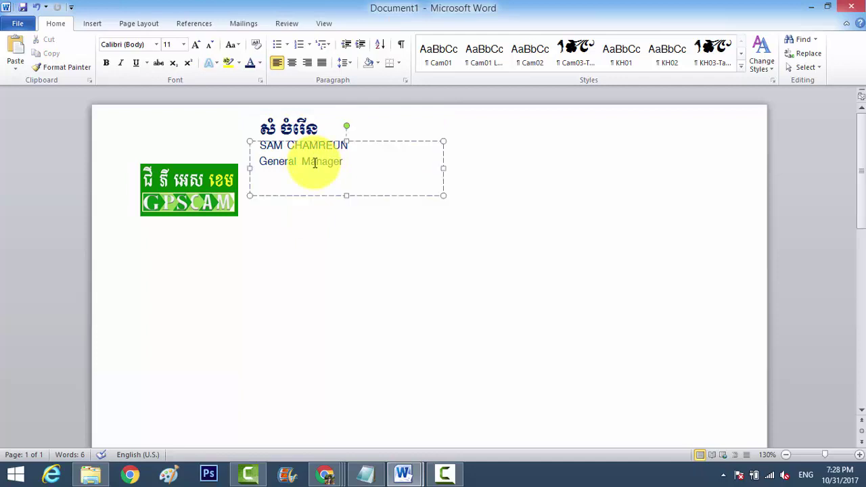
left_click(395, 141)
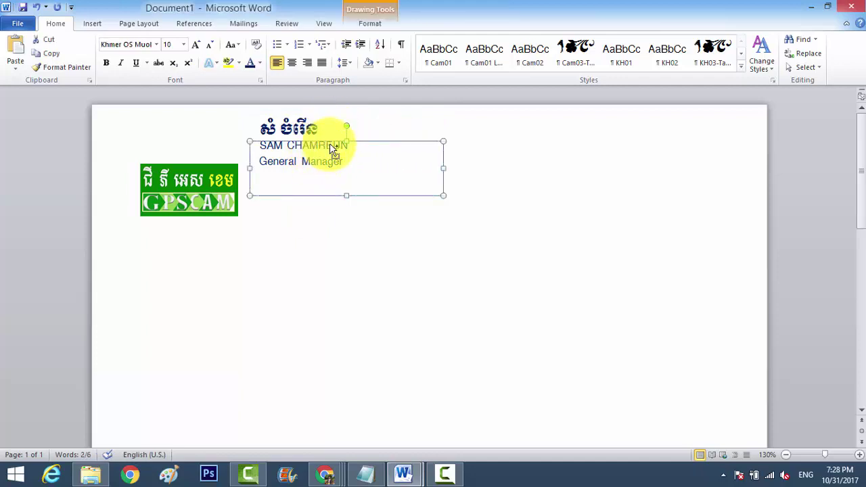
left_click(330, 148)
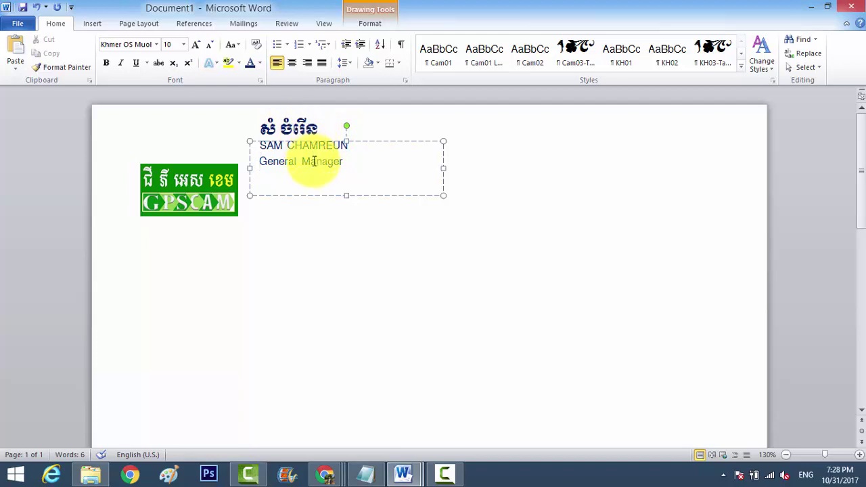
left_click(271, 126)
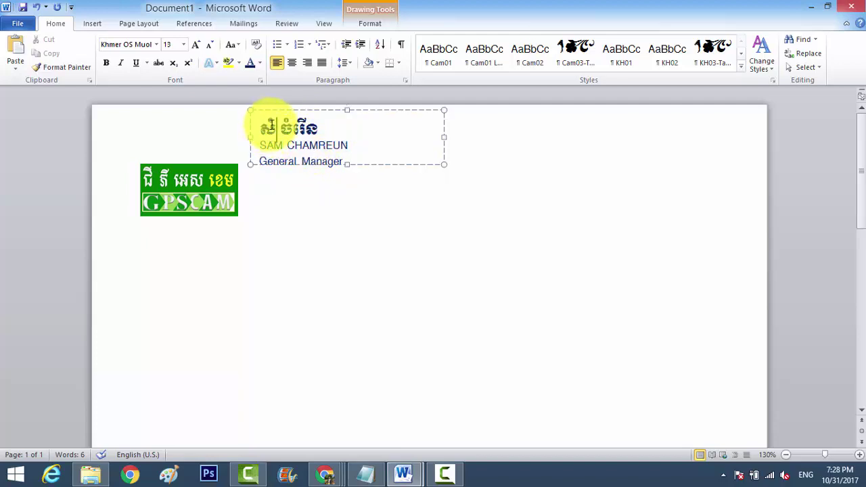
left_click(362, 111)
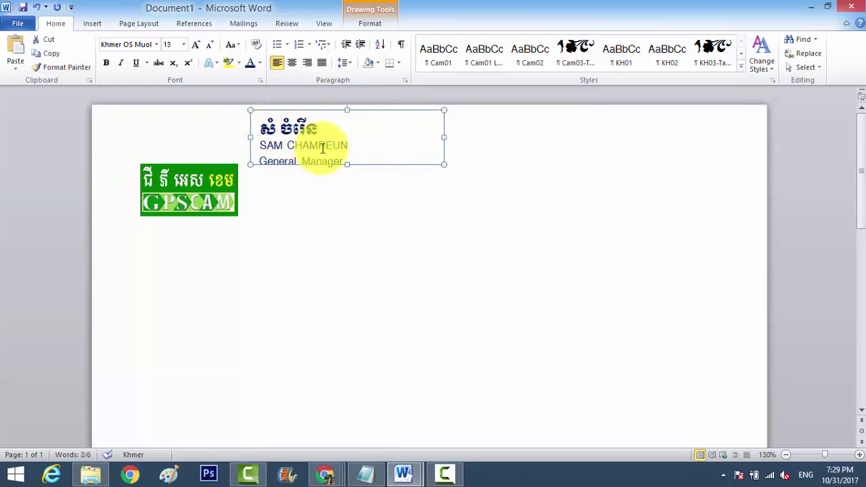
left_click(353, 144)
left_click(363, 126)
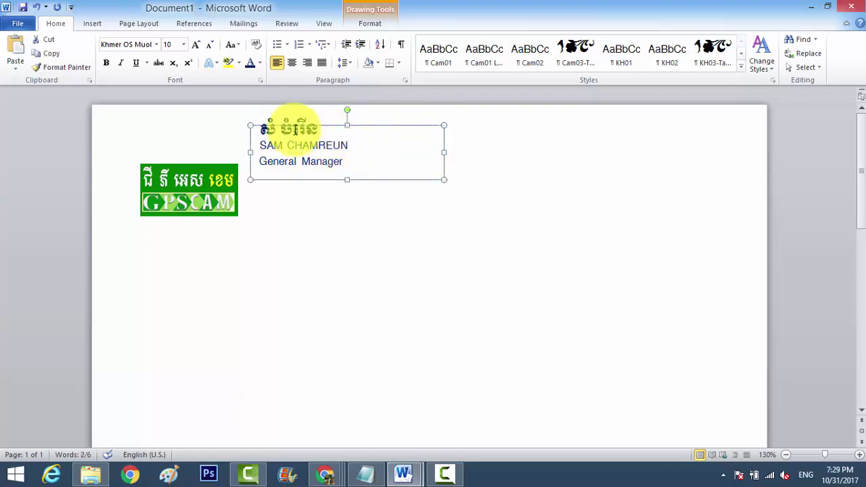
left_click(304, 121)
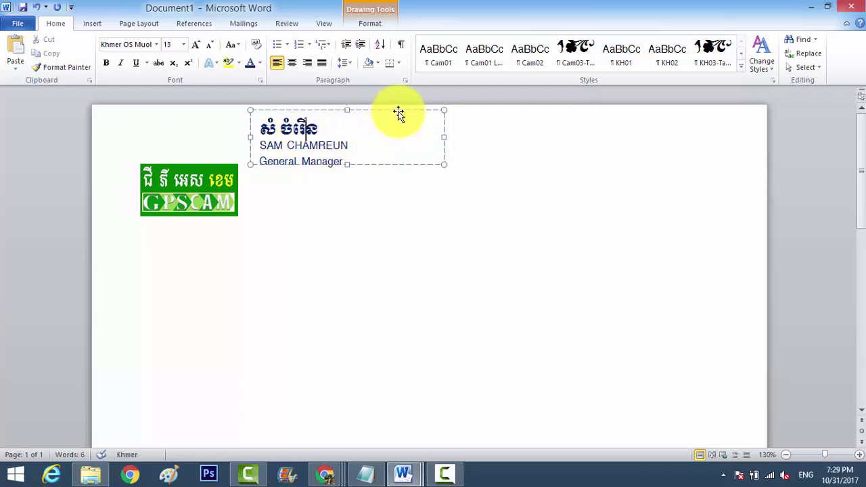
left_click(338, 145)
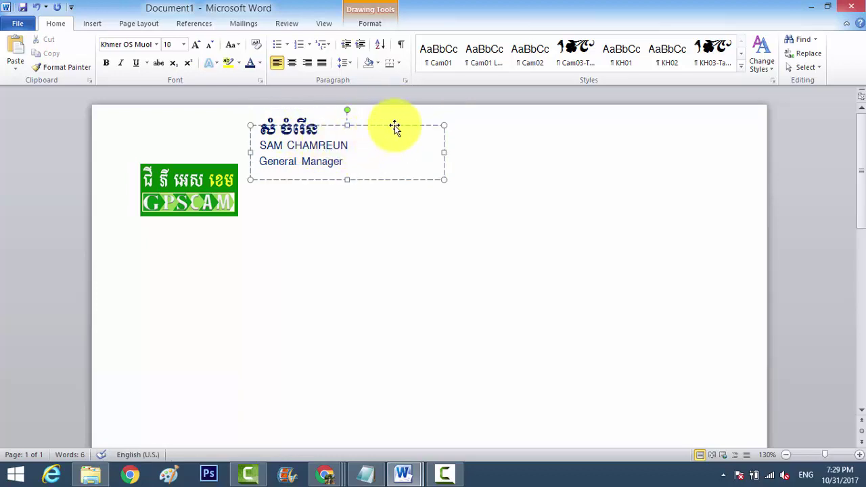
left_click(339, 163)
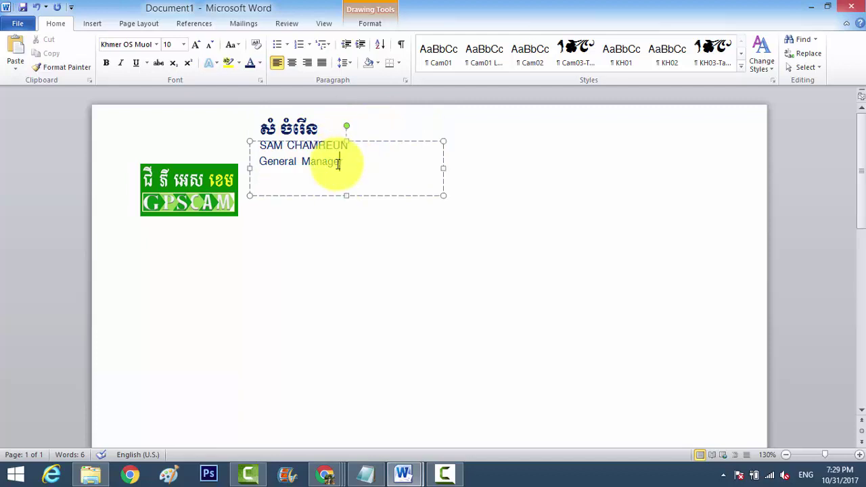
left_click(404, 112, "shift")
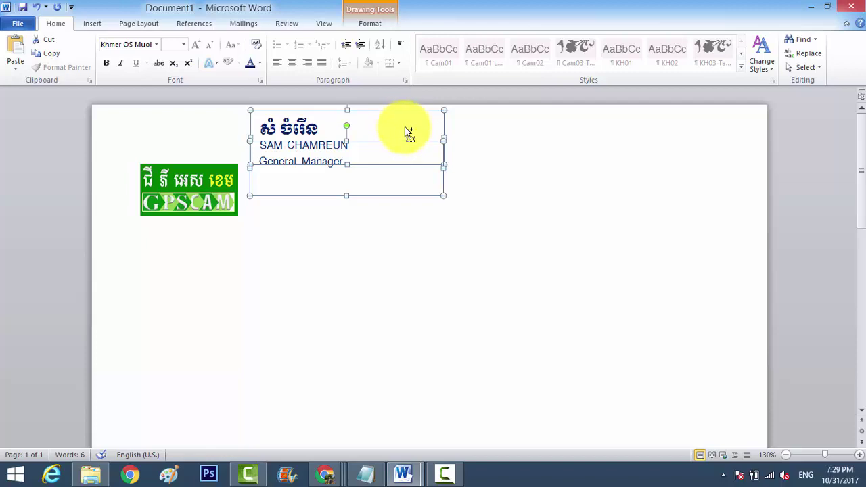
Step: Group the selected name and title text boxes into one object
left_click(409, 132, "shift")
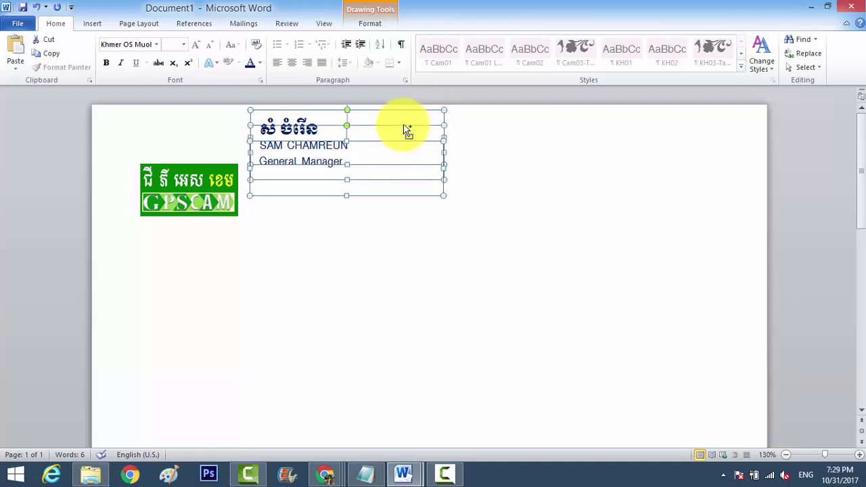
right_click(406, 129)
mouse_move(456, 198)
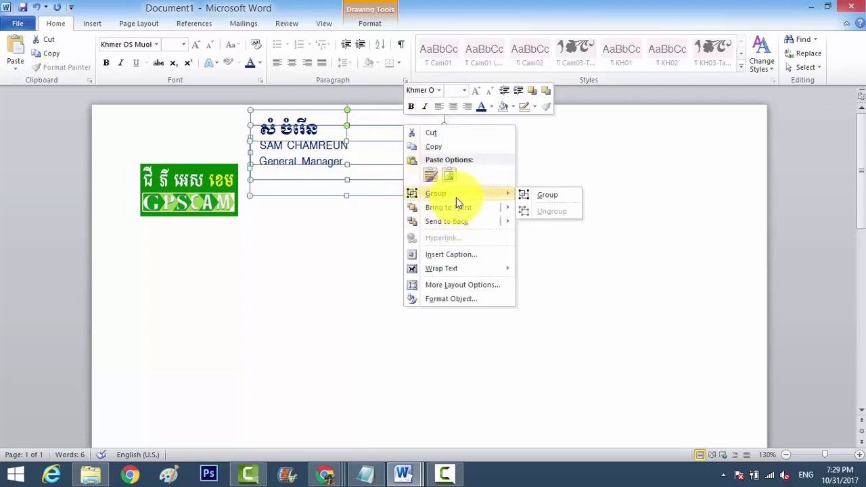
left_click(540, 194)
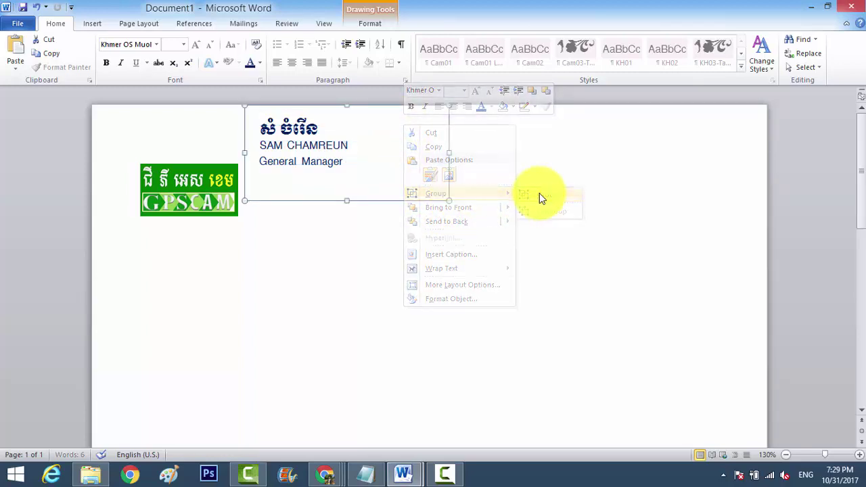
Step: Nudge the grouped name block down and fine-tune its height beside the logo
left_click(360, 206)
left_click(354, 185)
left_click(397, 199)
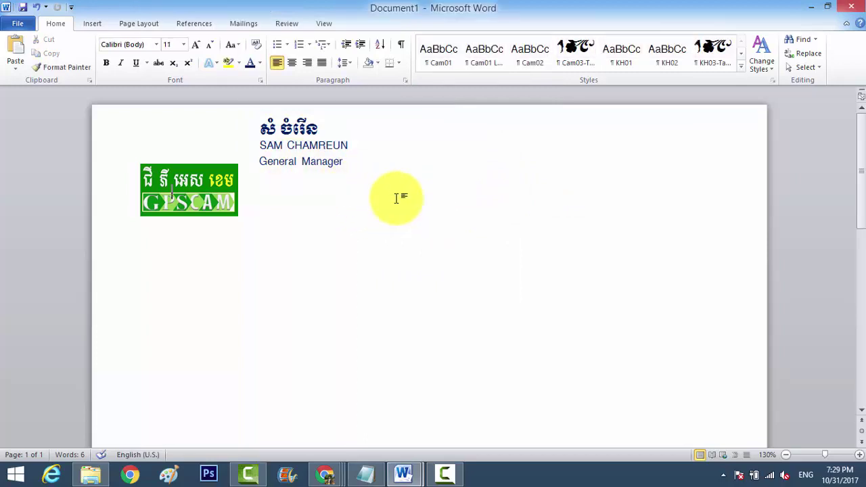
left_click(359, 163)
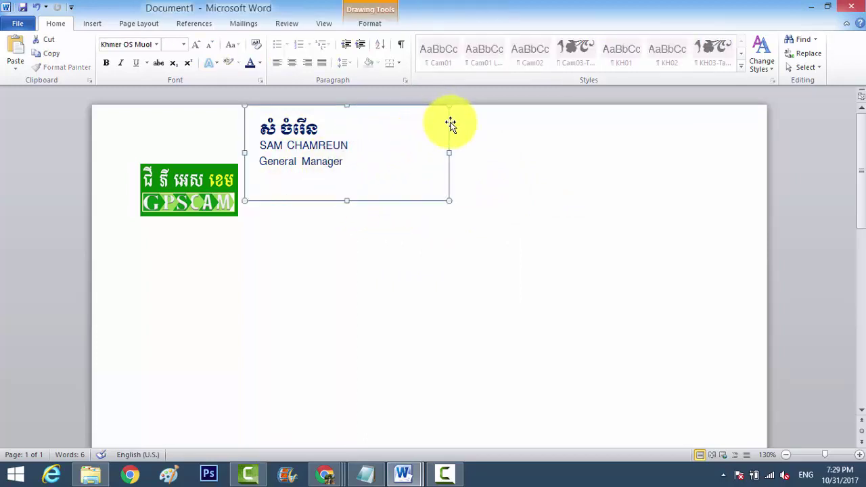
key("Down")
key("Down")
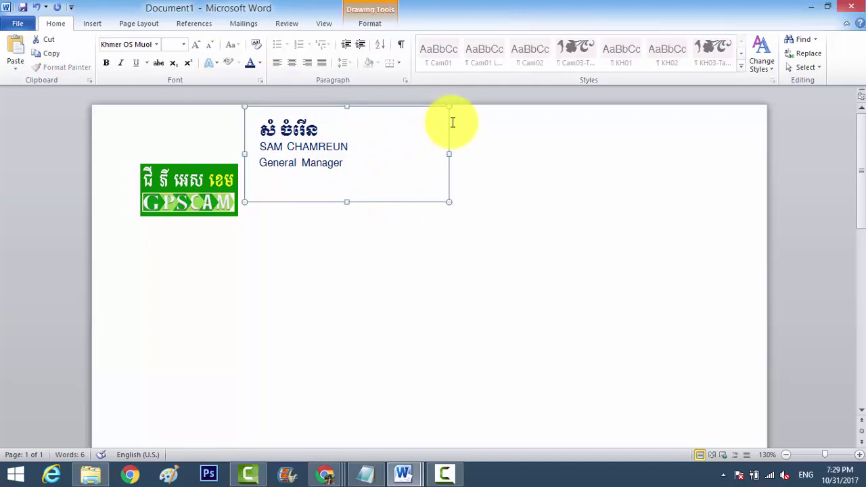
key("Up")
key("Up")
key("Down")
key("Down")
left_click(567, 227)
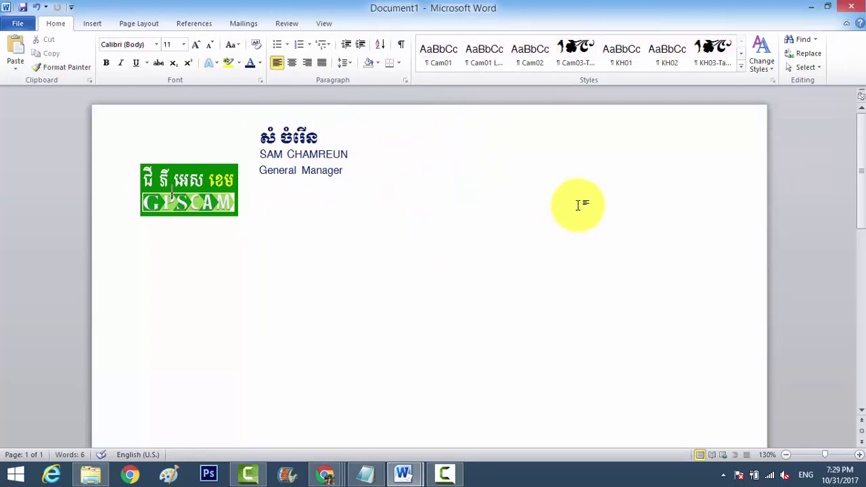
left_click(322, 170)
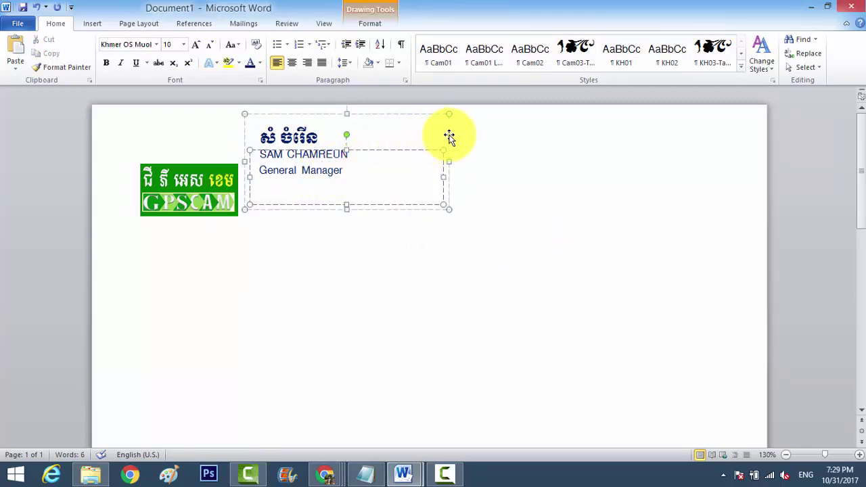
left_click(447, 139)
left_click_drag(447, 139, 448, 129)
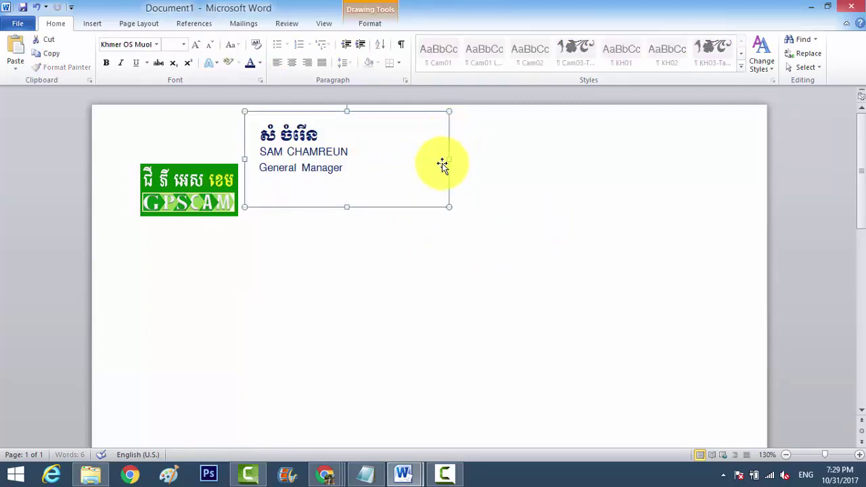
Step: Copy the General Manager text box and place the copy lower on the card
left_click(406, 264)
left_click(334, 169)
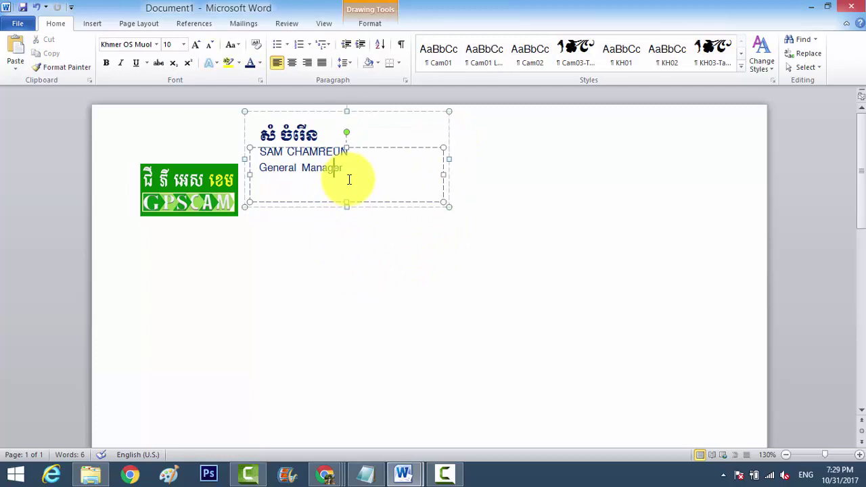
left_click(365, 304)
left_click(310, 170)
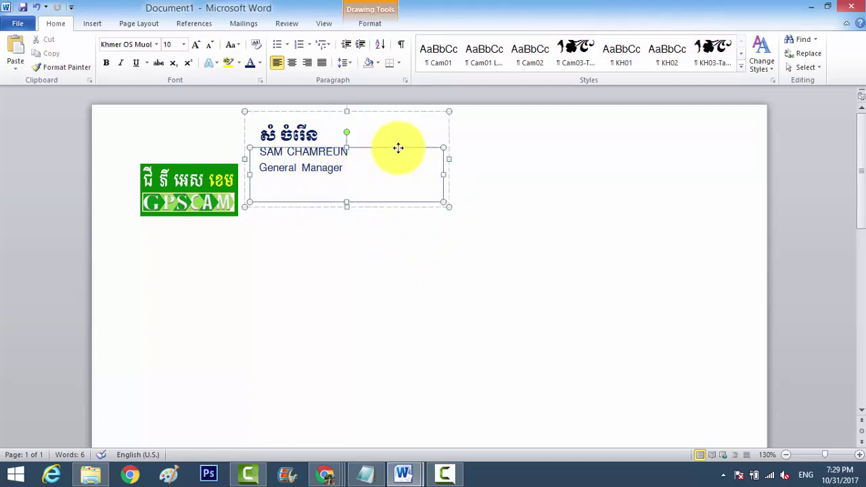
key("ctrl+c")
left_click(315, 347)
key("ctrl+v")
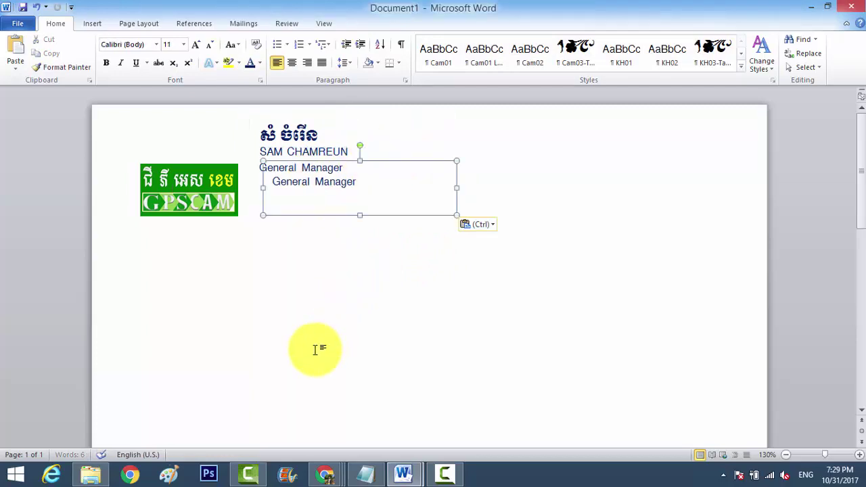
left_click(379, 180)
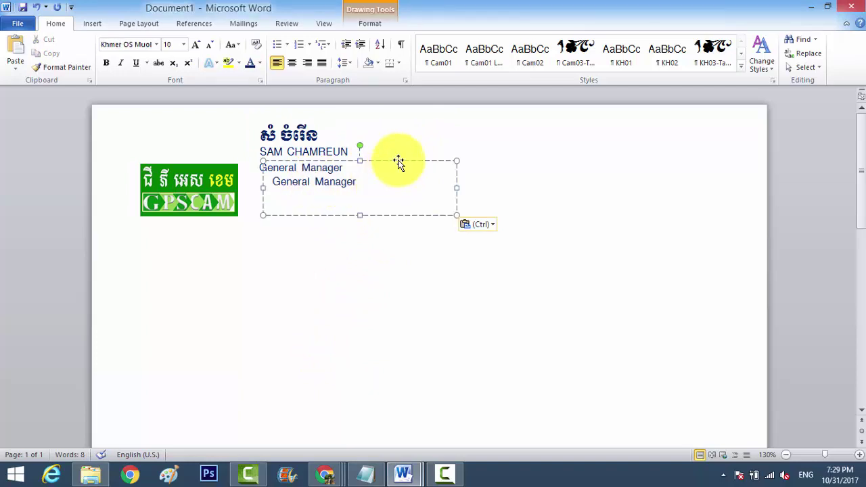
left_click_drag(398, 162, 373, 298)
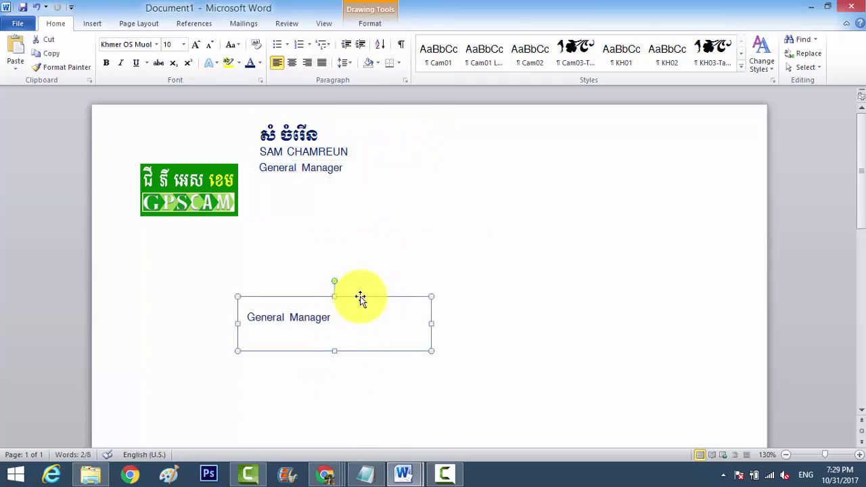
Step: Replace the copy's General Manager text with the new contact label
right_click(361, 298)
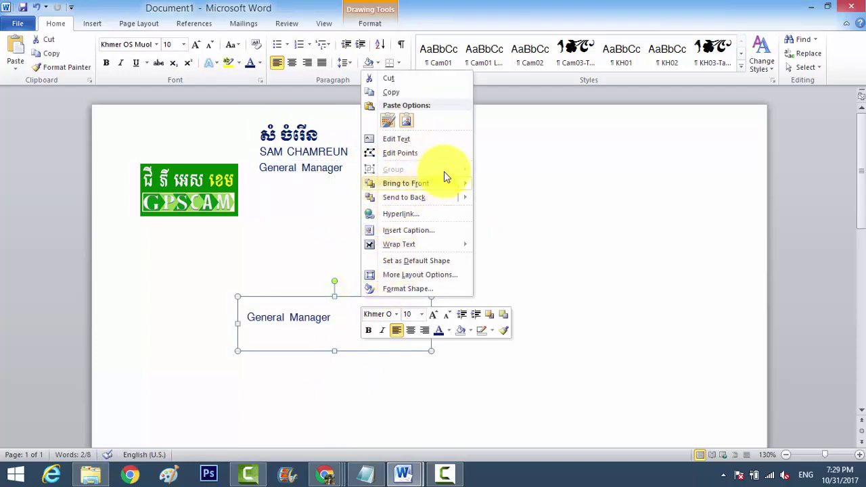
left_click(310, 315)
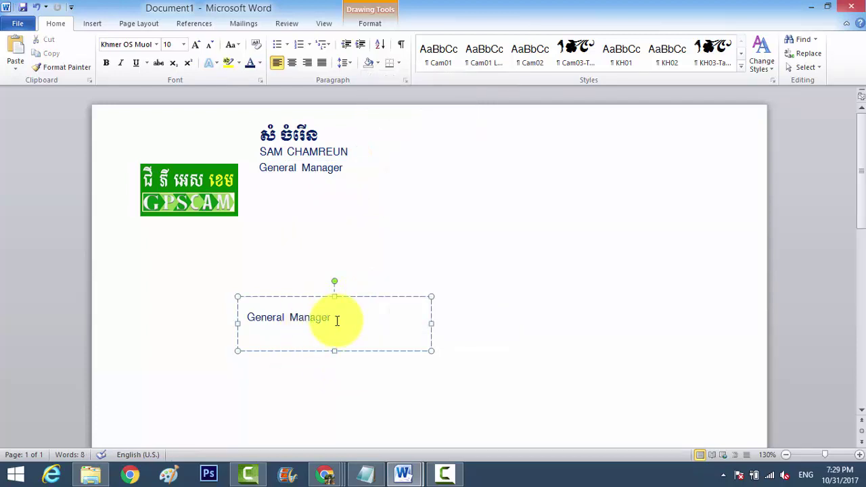
left_click_drag(336, 320, 232, 318)
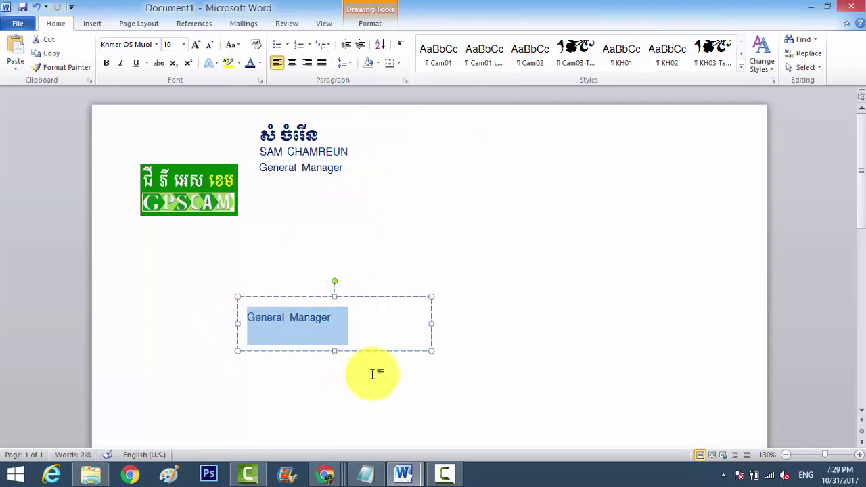
type("Me")
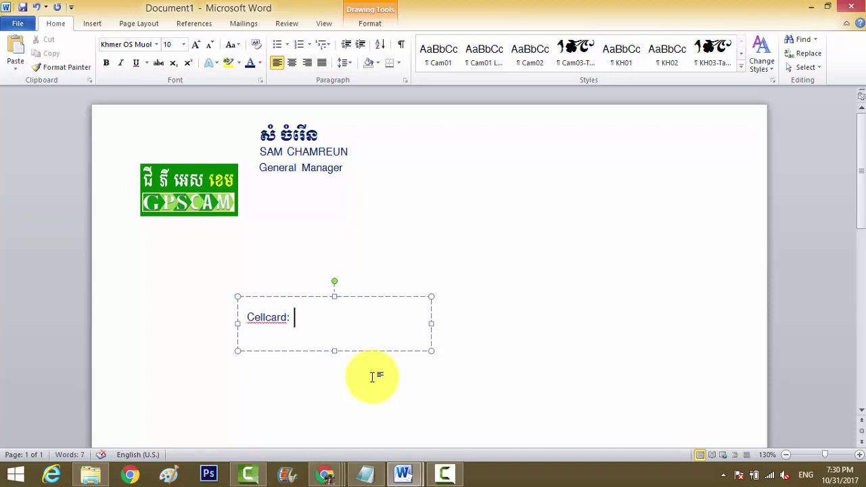
Step: Correct the label via spelling suggestions and edit it to 'Cellard :'
right_click(259, 323)
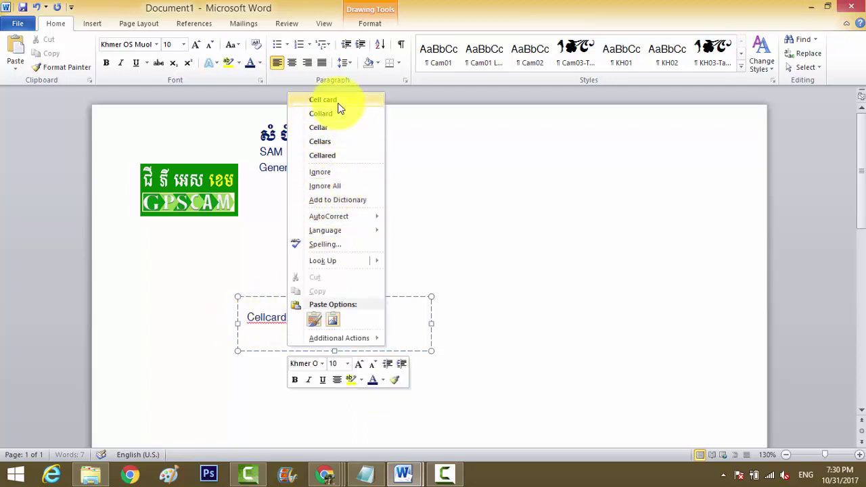
left_click(325, 155)
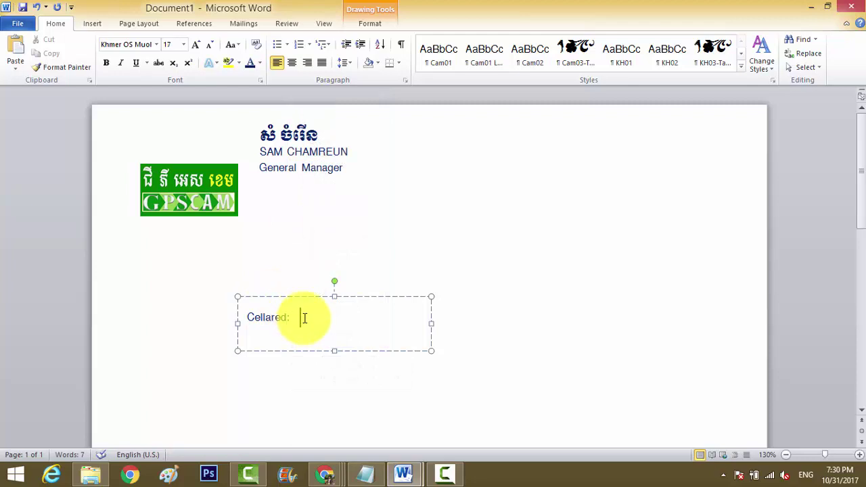
key("BackSpace")
key("BackSpace")
key("BackSpace")
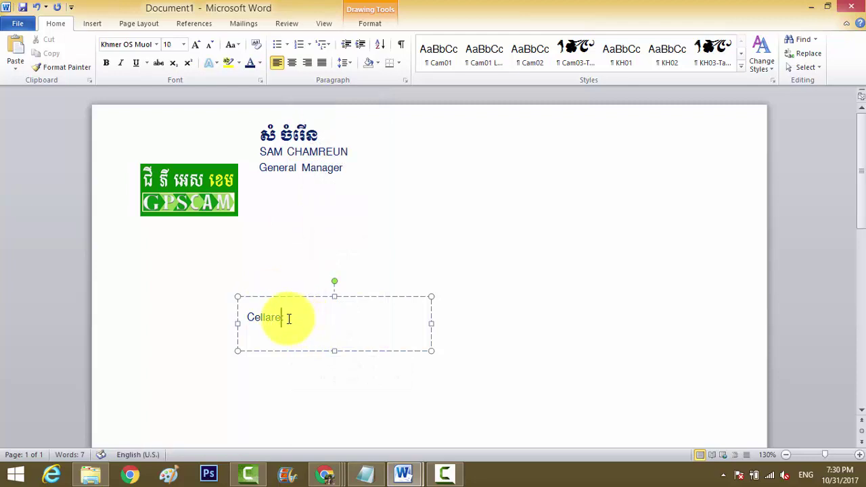
key("BackSpace")
type(":")
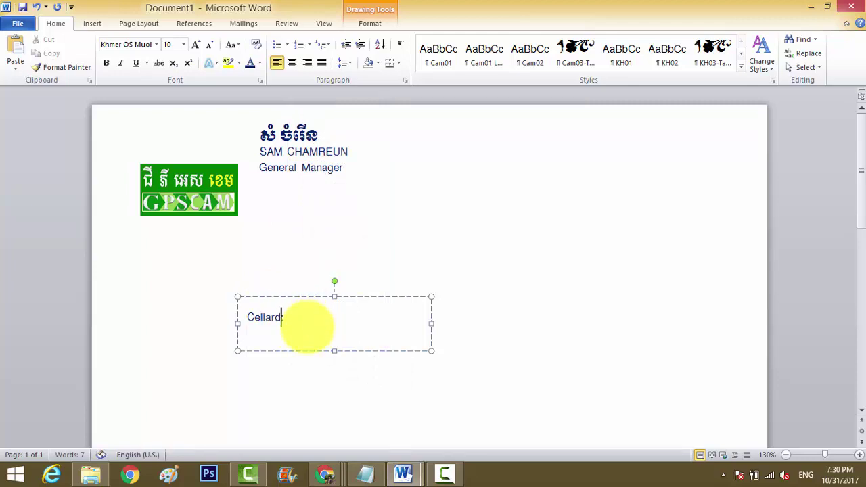
type(" :")
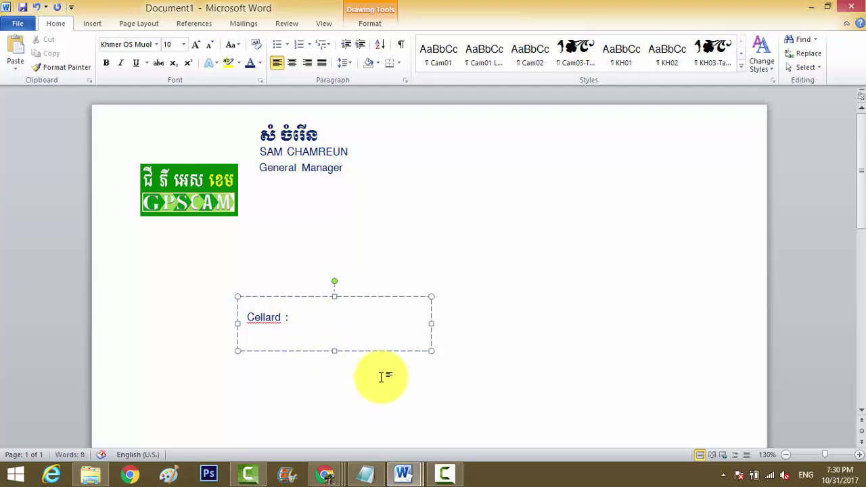
left_click_drag(334, 320, 261, 315)
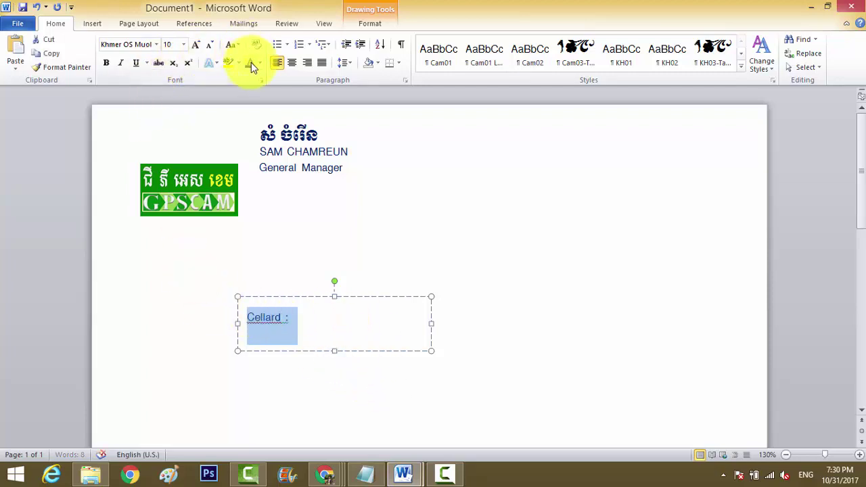
left_click(303, 320)
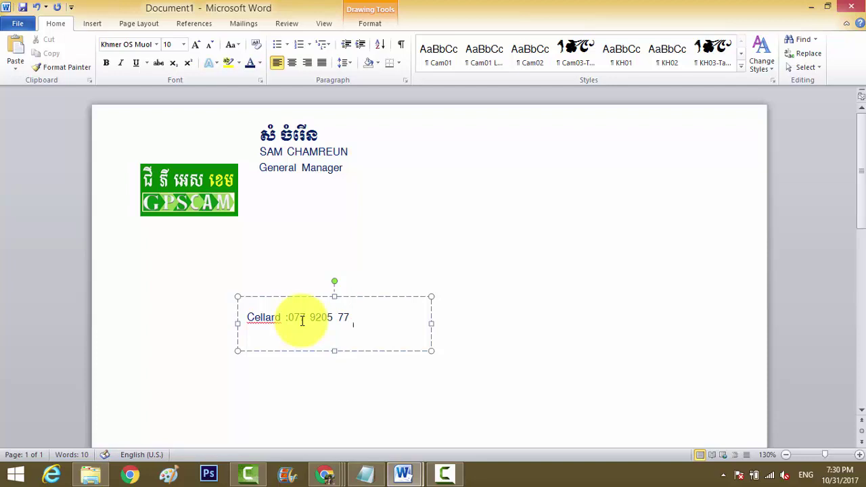
Step: Fix the digits of the phone number and shorten the box to a single line
left_click(329, 317)
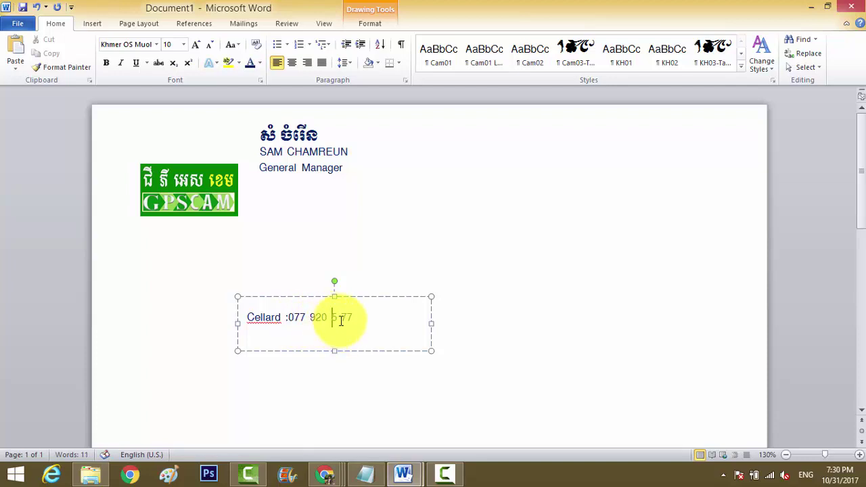
left_click(342, 318)
key("BackSpace")
key("BackSpace")
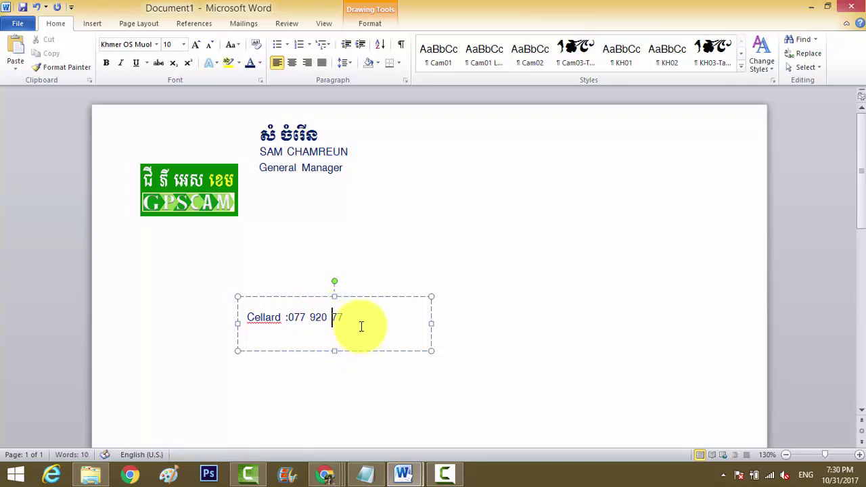
key("BackSpace")
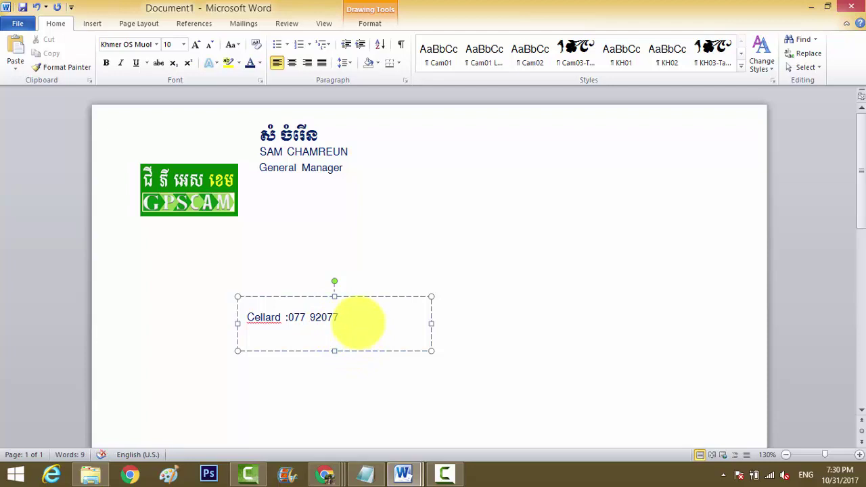
type("5")
left_click_drag(287, 317, 327, 316)
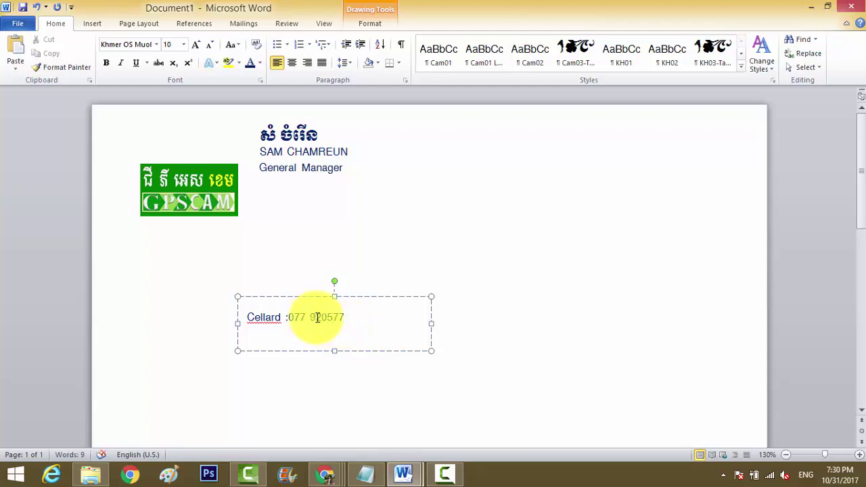
left_click(354, 317)
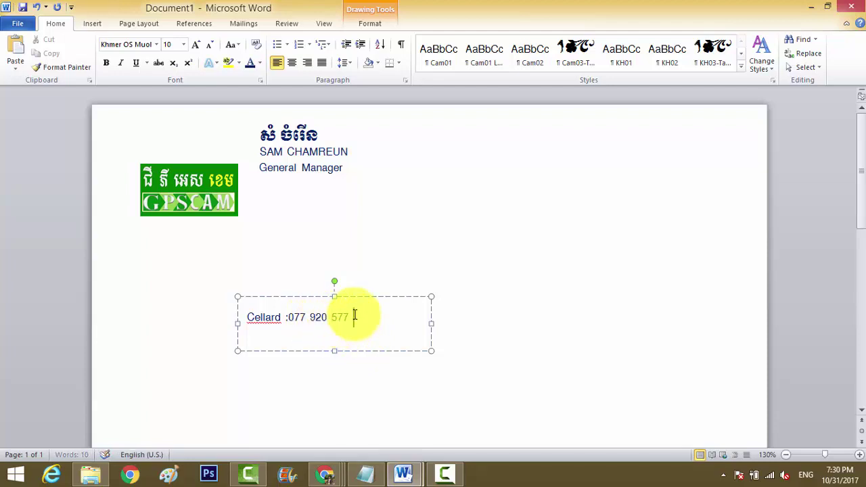
left_click(281, 317)
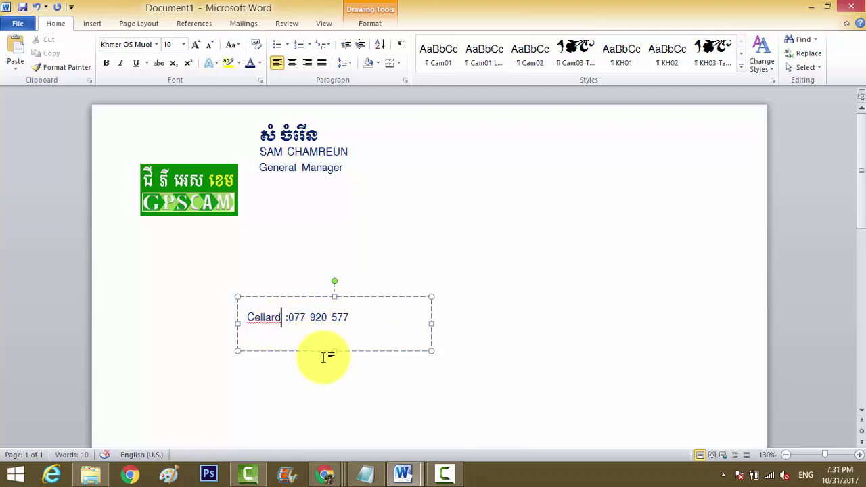
left_click_drag(335, 351, 336, 334)
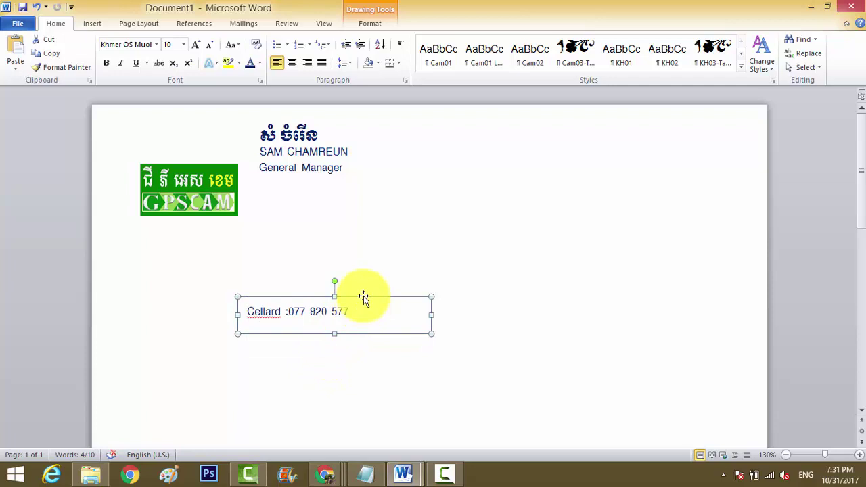
Step: Move the Cellard line under General Manager and duplicate it as a 'Smart' line with its number removed
left_click_drag(363, 298, 379, 178)
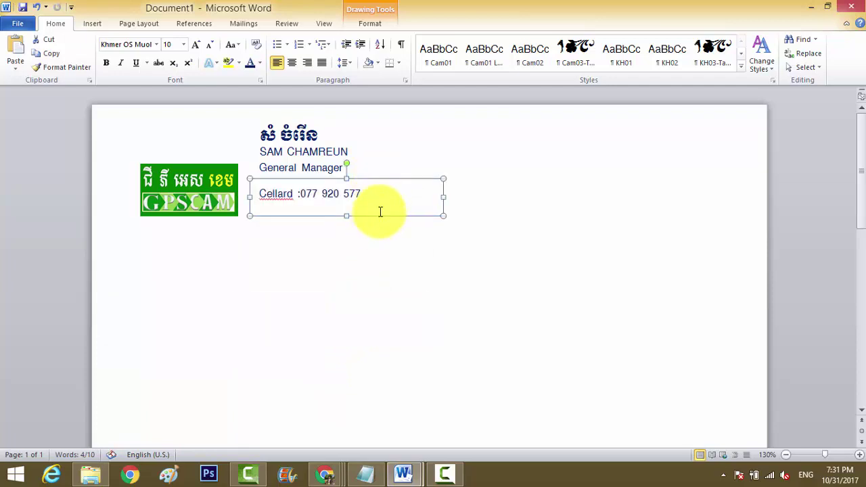
mouse_move(379, 217)
left_mouse_down()
mouse_move(380, 278)
mouse_move(263, 254)
left_mouse_up()
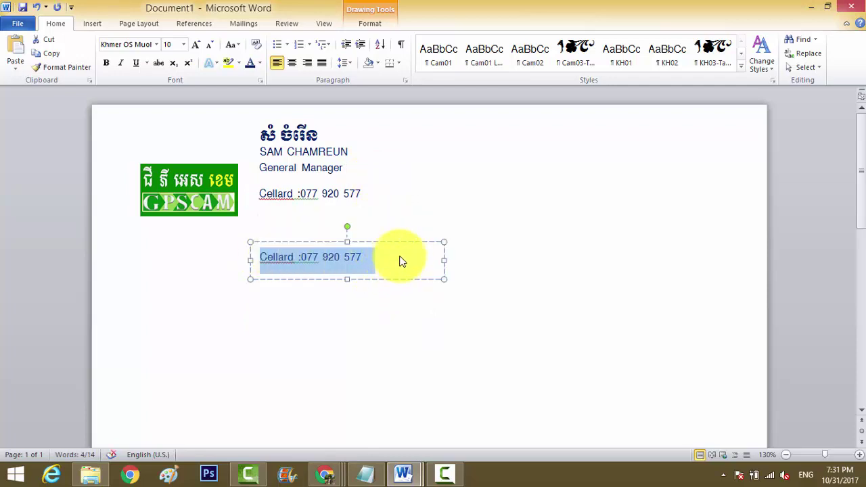
left_click(297, 257)
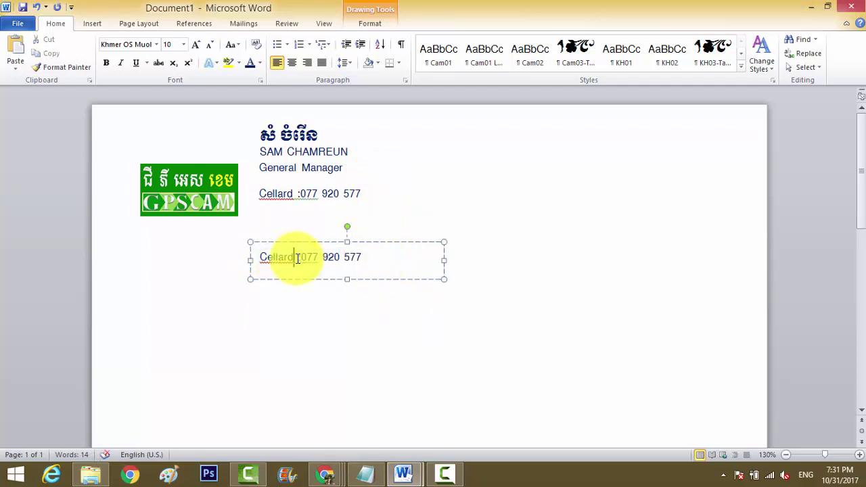
key("BackSpace")
key("BackSpace")
key("BackSpace")
key("BackSpace")
key("BackSpace")
key("BackSpace")
key("BackSpace")
key("BackSpace")
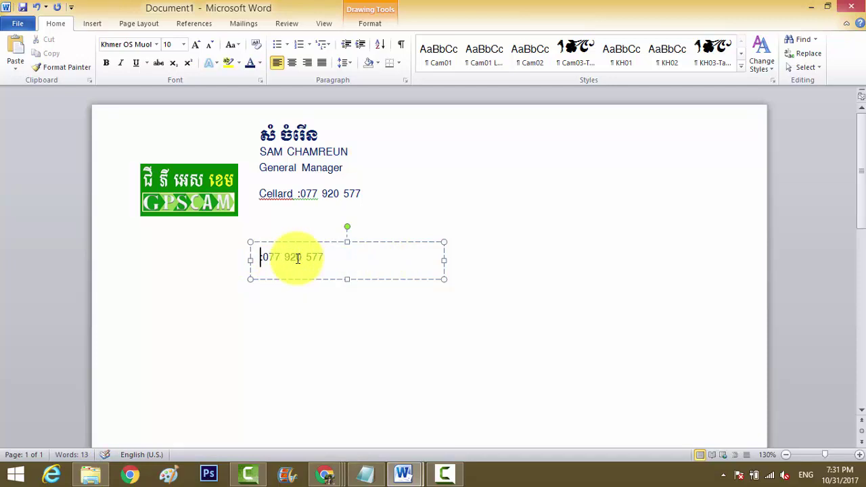
type("Mob")
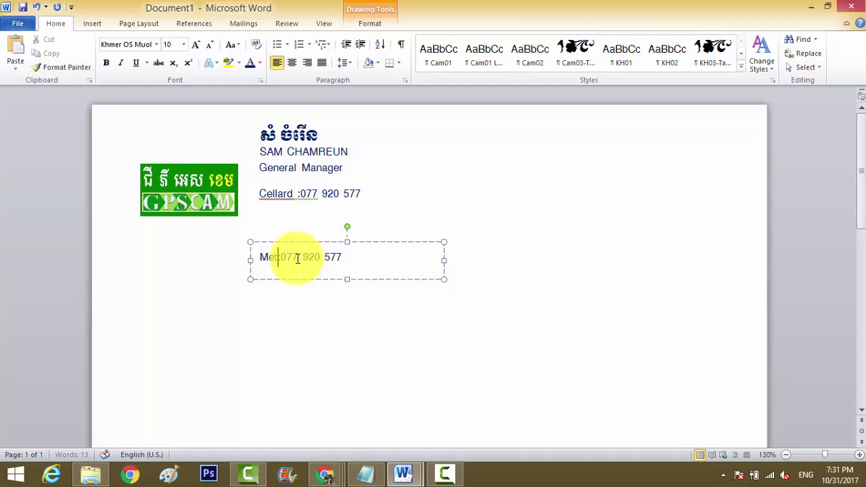
key("ctrl+z")
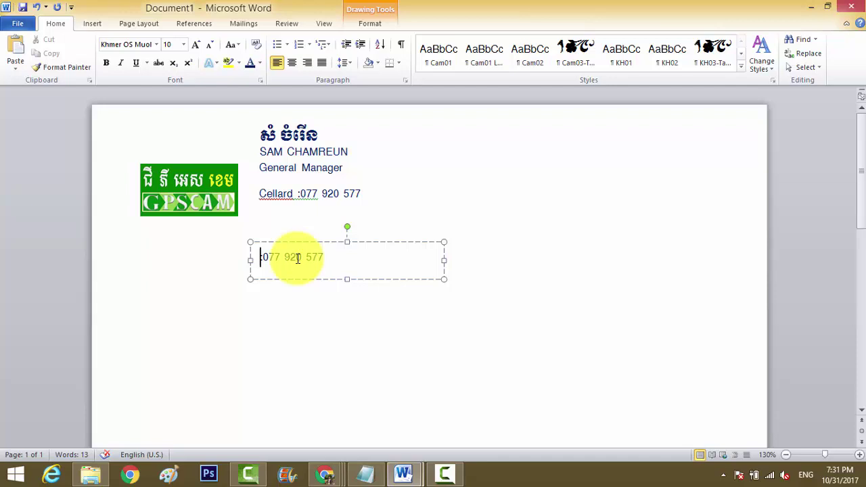
type("Smart")
left_click_drag(355, 257, 302, 258)
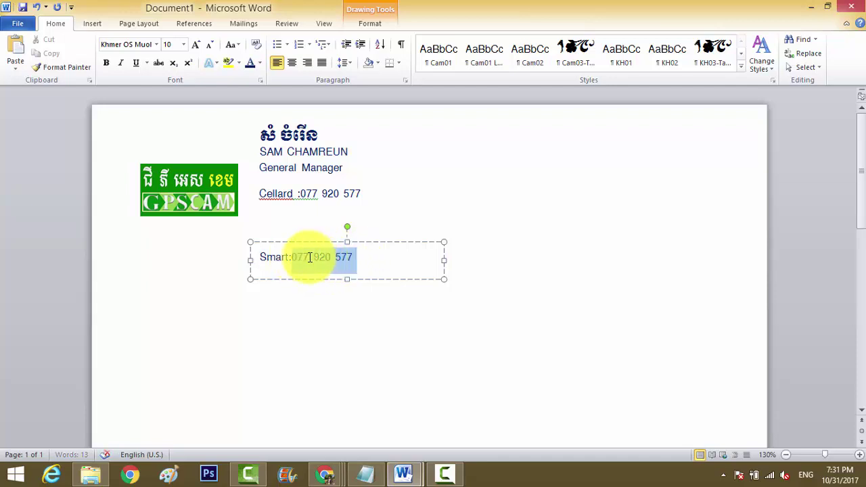
key("Delete")
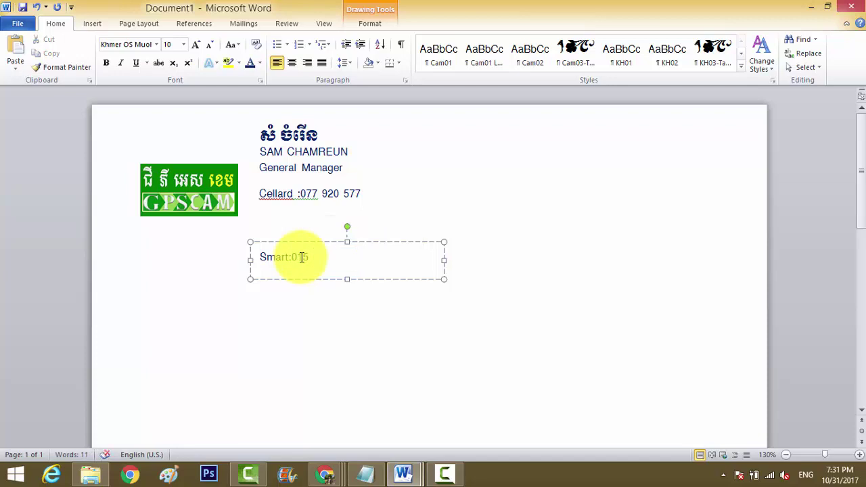
Step: Enter the Smart phone number, fix a mistyped digit, and place the line under Cellard
type("16")
type("001")
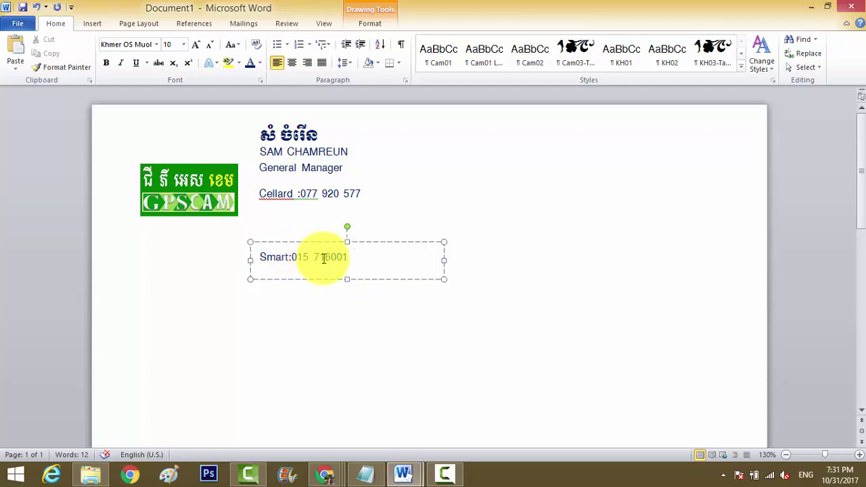
left_click(332, 257)
left_click(357, 257)
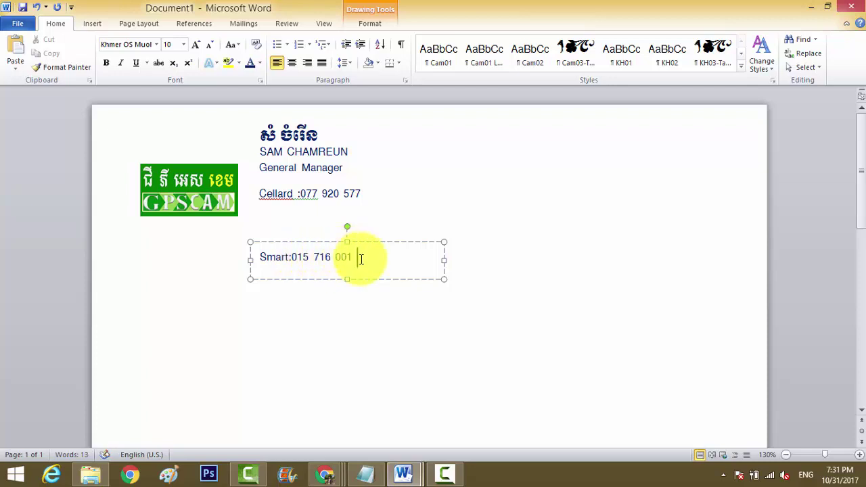
left_click_drag(369, 246, 369, 200)
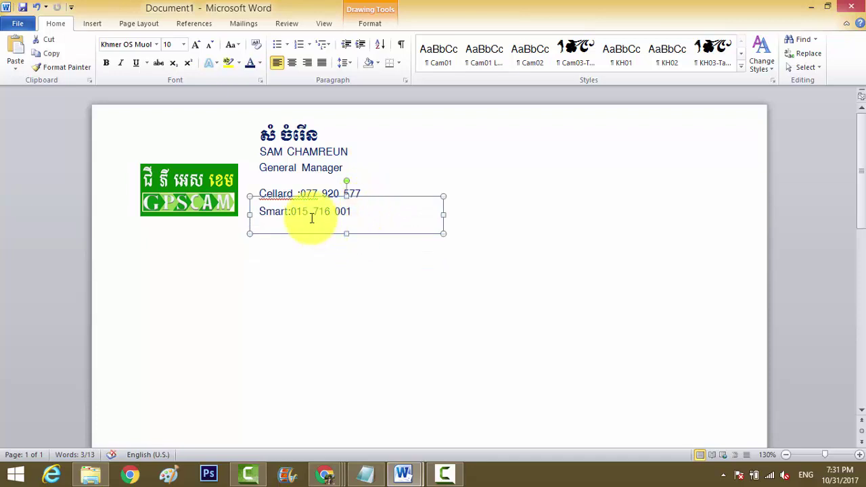
left_click(315, 212)
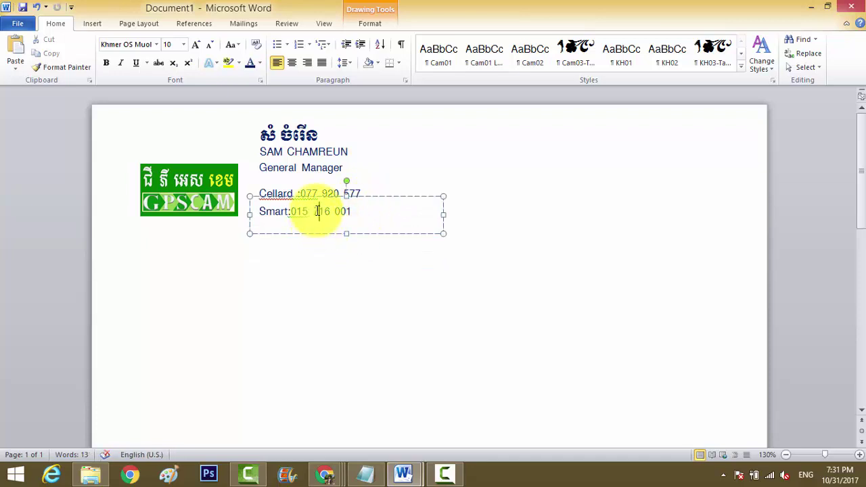
key("BackSpace")
key("BackSpace")
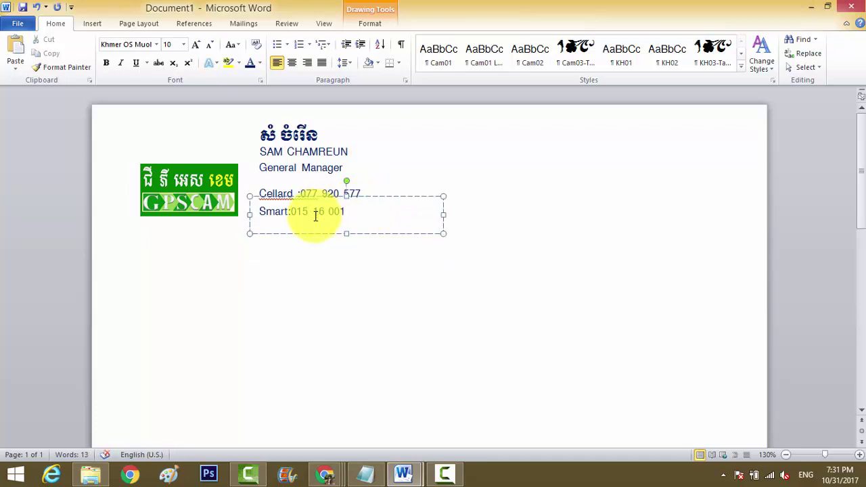
type("7")
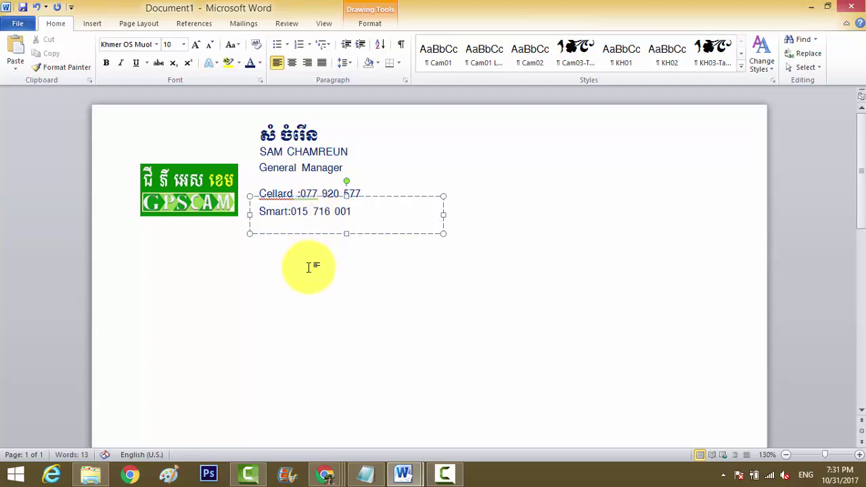
Step: Add a space after 'Smart:' and 'Cellard :', leaving the Cellard spelling unchanged
left_click(292, 214)
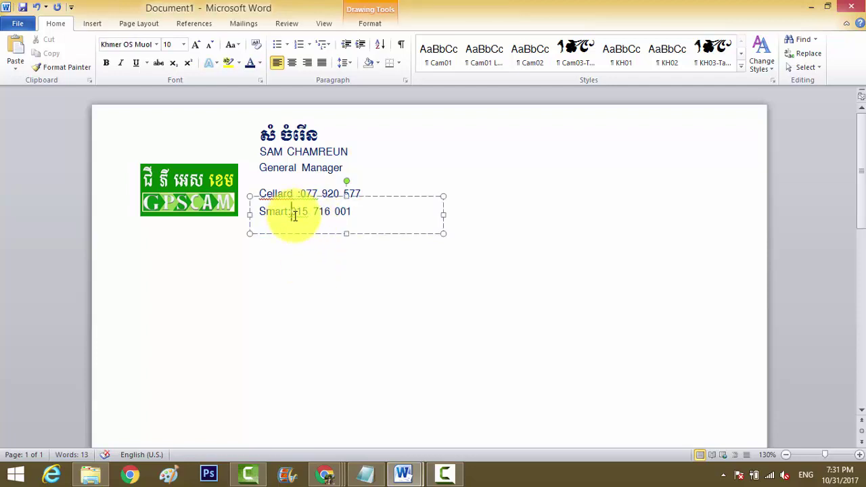
left_click(301, 194)
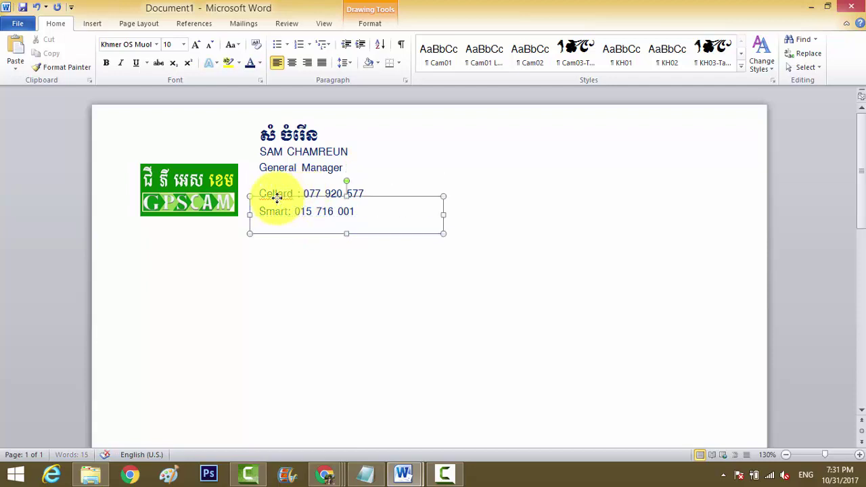
right_click(276, 193)
left_click(275, 193)
right_click(276, 194)
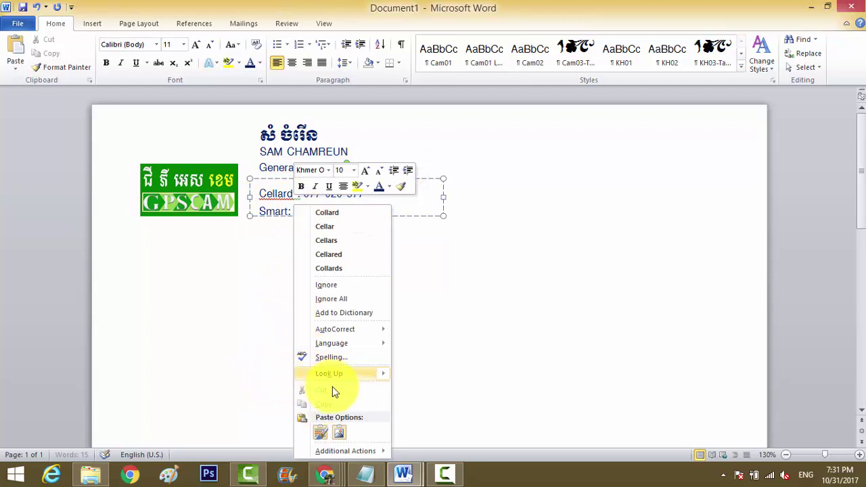
left_click(250, 242)
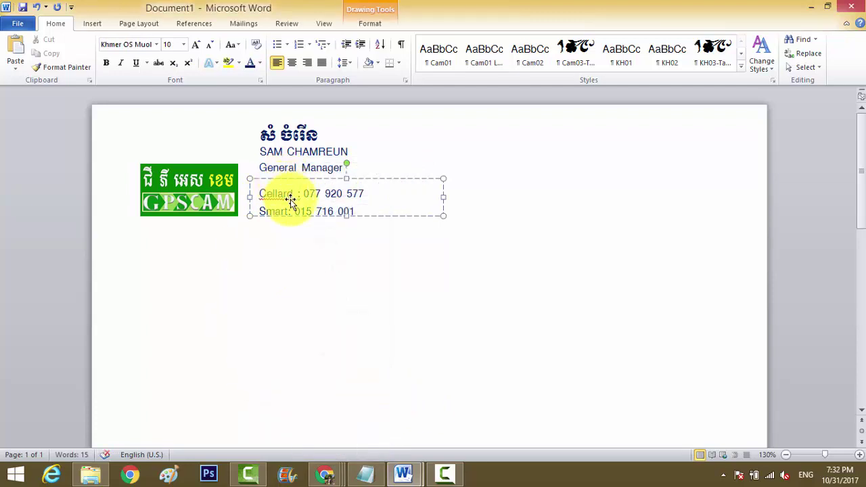
Step: Shift the phone number box and the GPS CAM logo slightly higher
left_click(296, 232)
left_click(317, 212)
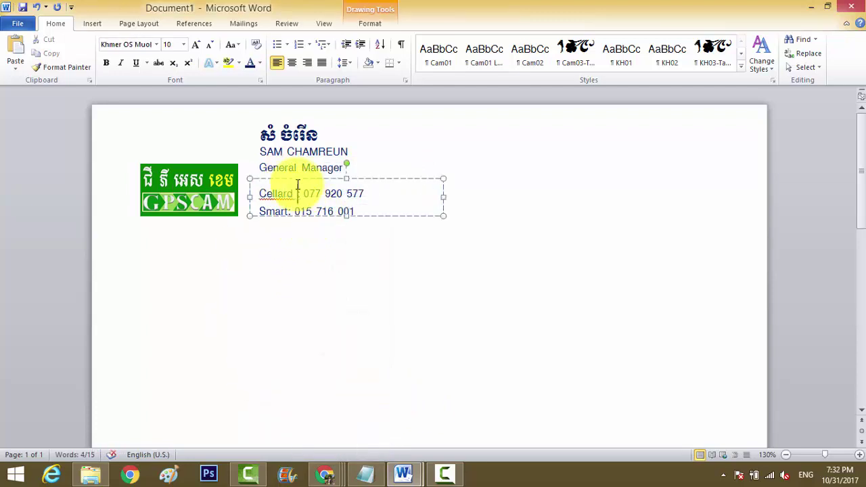
left_click(302, 210)
left_click(307, 194)
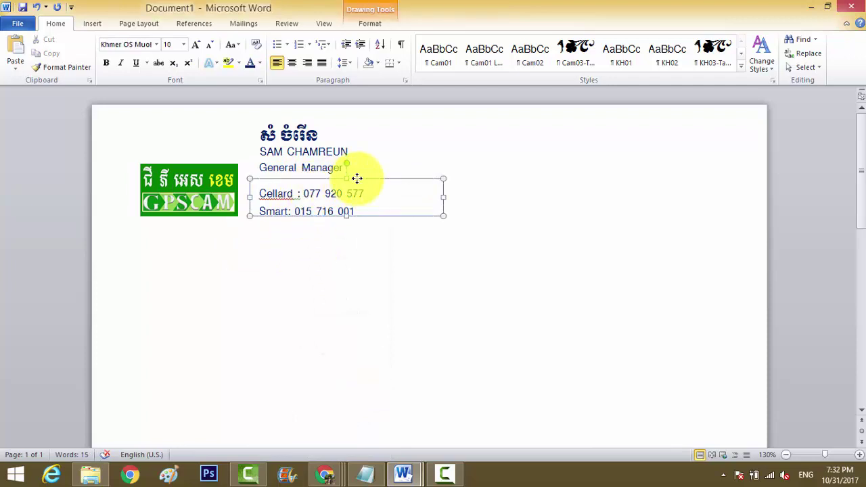
left_click_drag(357, 184, 357, 175)
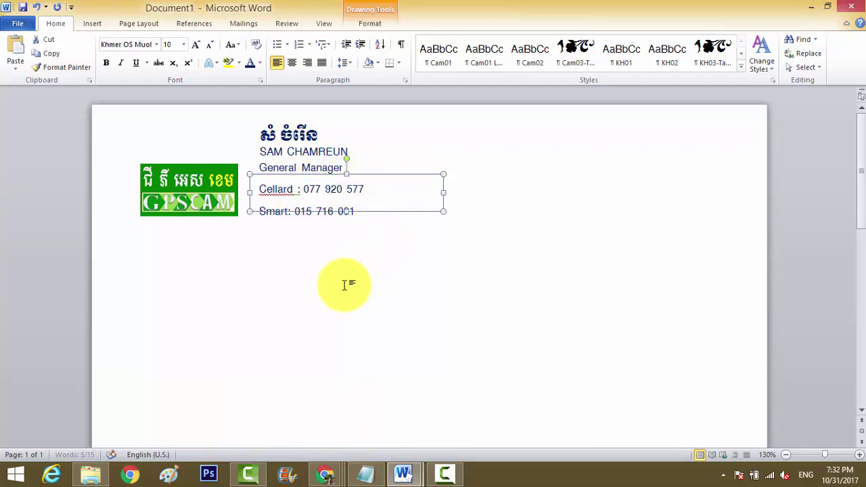
left_click(313, 215)
left_click(313, 215)
left_click(392, 196)
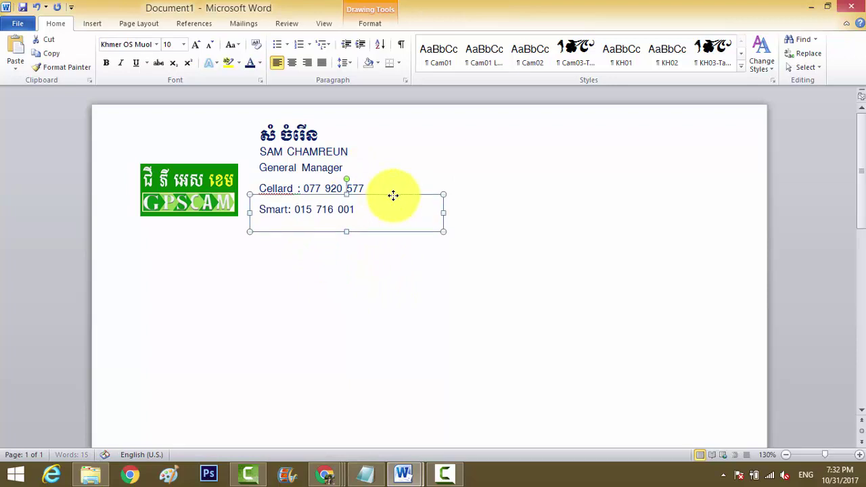
key("Up")
key("Up")
left_click(343, 275)
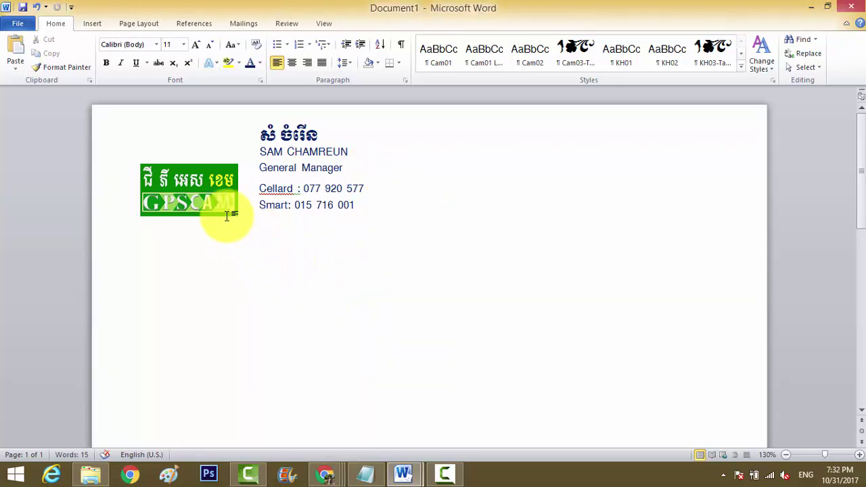
left_click_drag(209, 200, 207, 186)
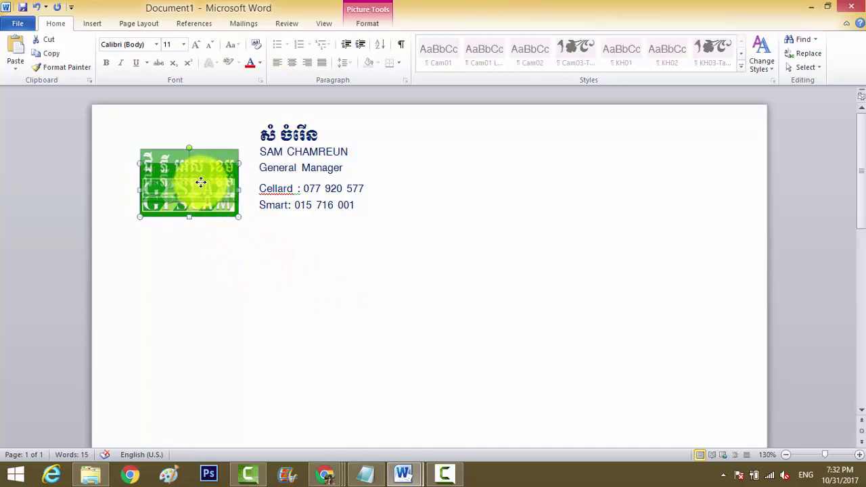
left_click(289, 241)
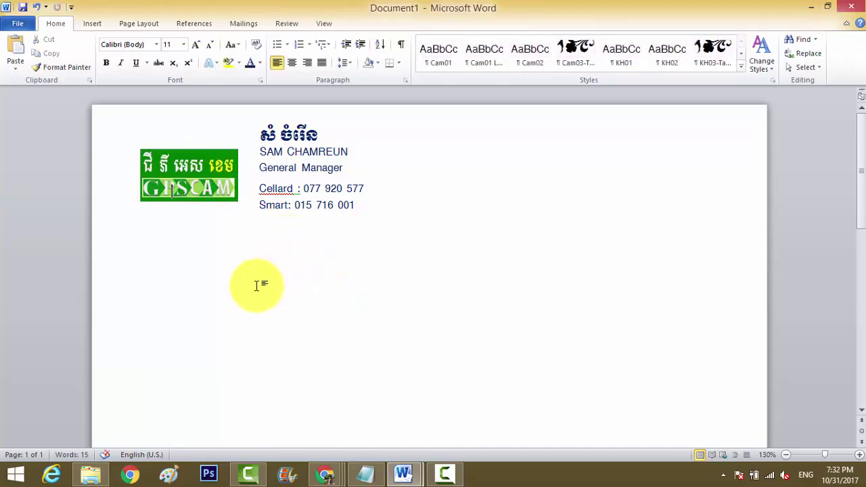
Step: Select the email line on the finished Namcard document to copy it
mouse_move(403, 473)
left_click(324, 411)
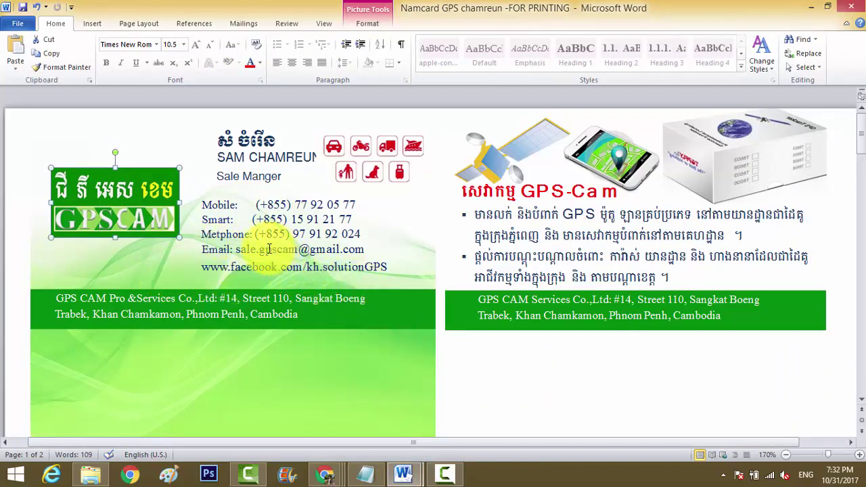
left_click(223, 249)
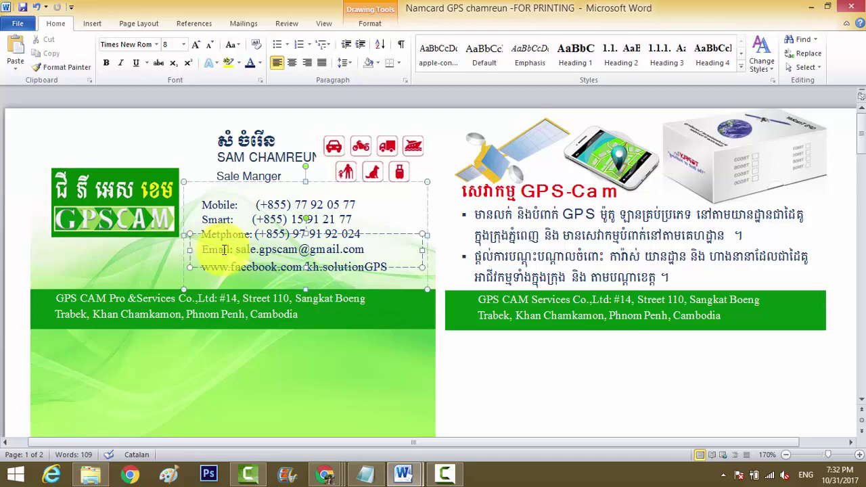
left_click_drag(224, 250, 379, 250)
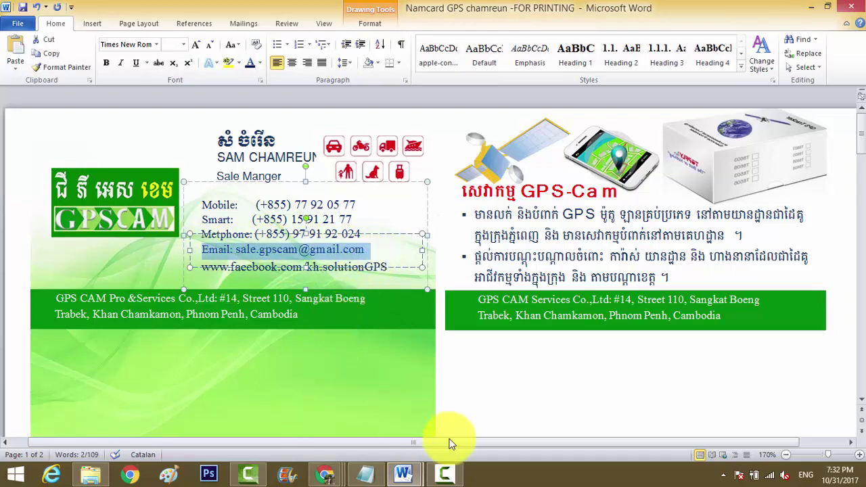
Step: In Document1, Ctrl-drag a copy of the phone box below it and paste the email line in
mouse_move(415, 463)
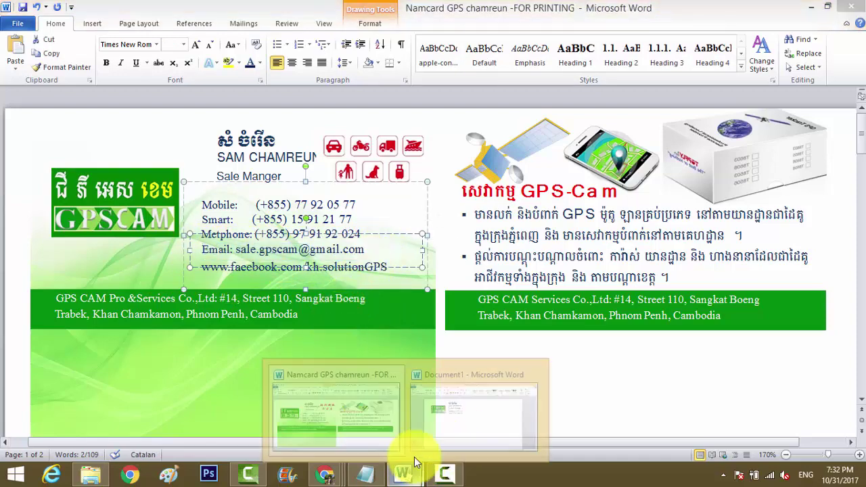
left_click(433, 406)
left_click(300, 208)
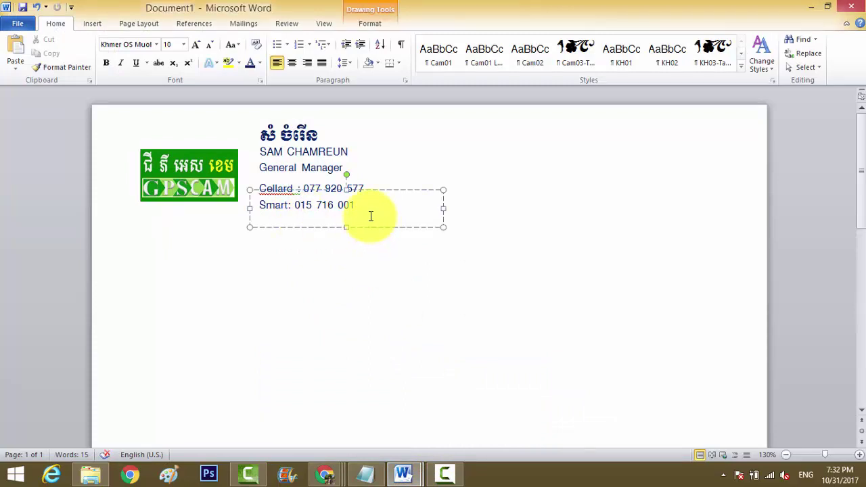
mouse_move(379, 191)
left_mouse_down()
mouse_move(380, 228)
mouse_move(236, 241)
left_mouse_up()
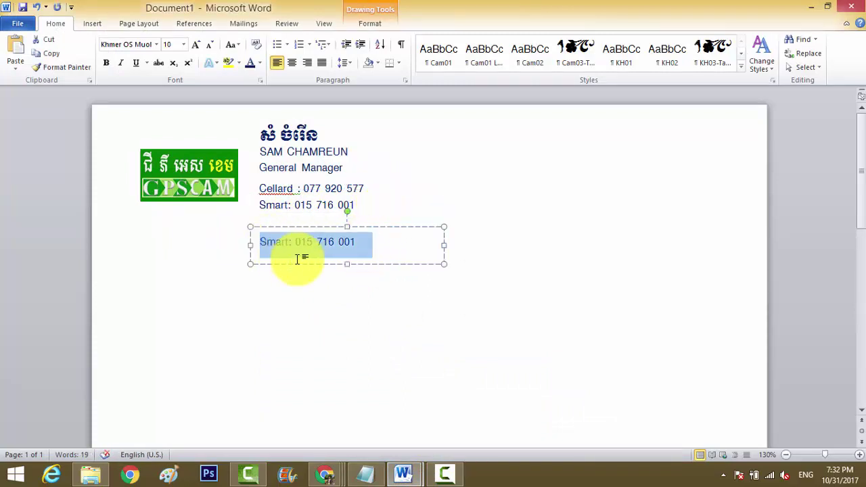
key("ctrl+v")
Step: Set both phone lines in Times New Roman
left_click(319, 194)
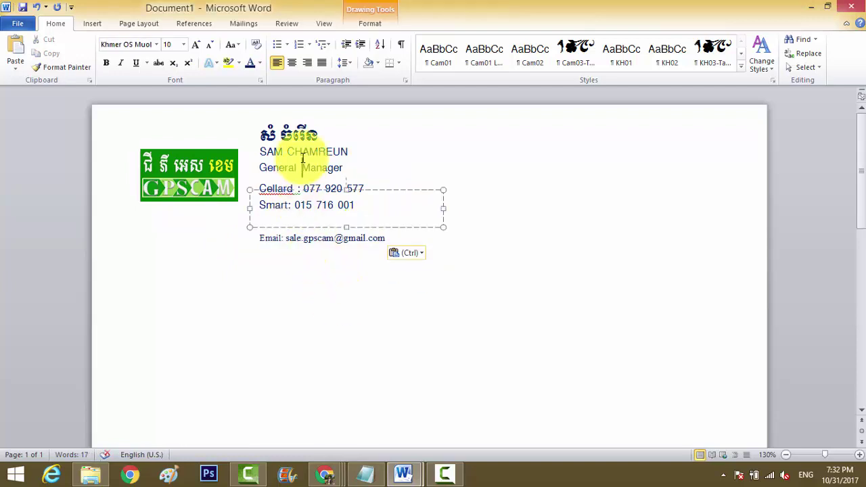
left_click(311, 190)
key("ctrl+a")
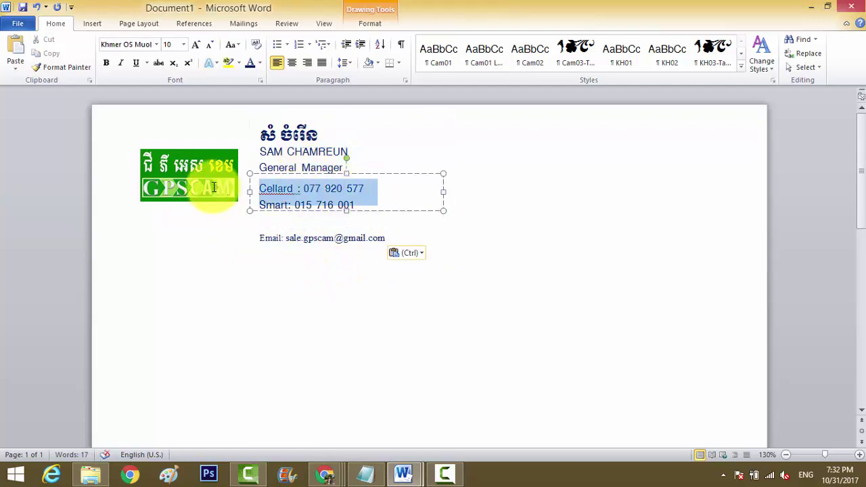
left_click(184, 44)
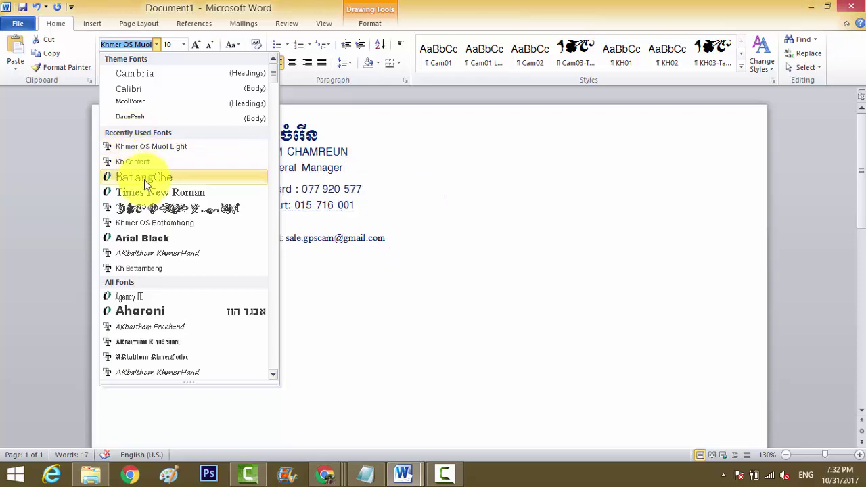
left_click(164, 191)
key("shift+Right")
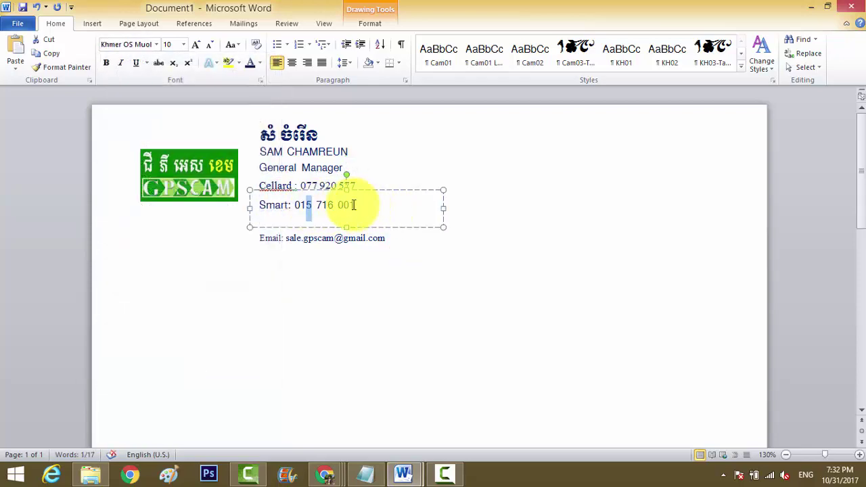
Step: Set the Smart line in Times New Roman as well
triple_click(354, 205)
left_click(156, 44)
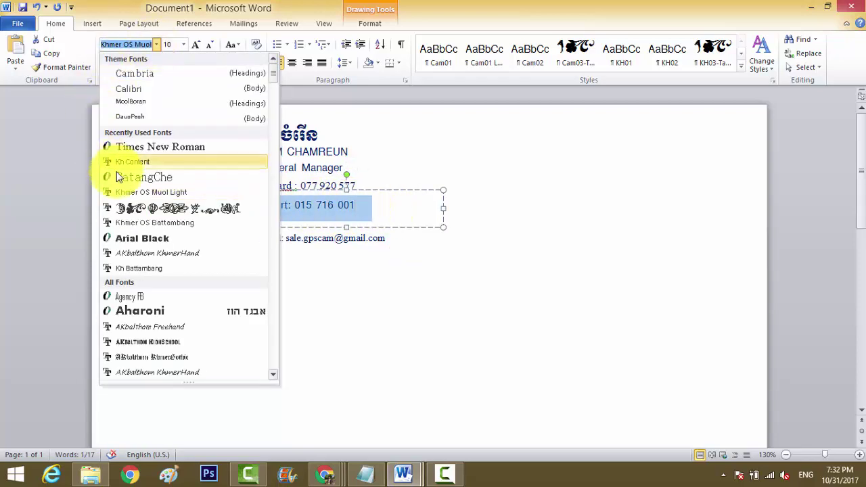
left_click(133, 147)
left_click(308, 238)
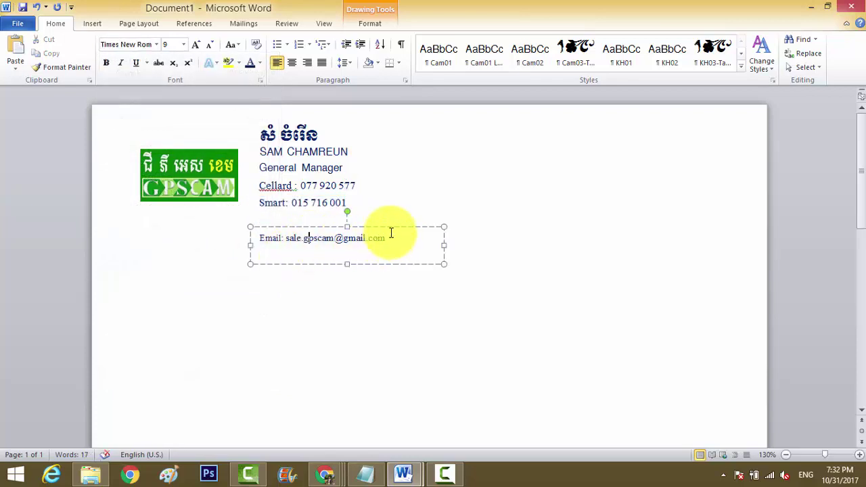
Step: Move the email box up to sit just below the Smart line
left_click_drag(388, 227, 386, 201)
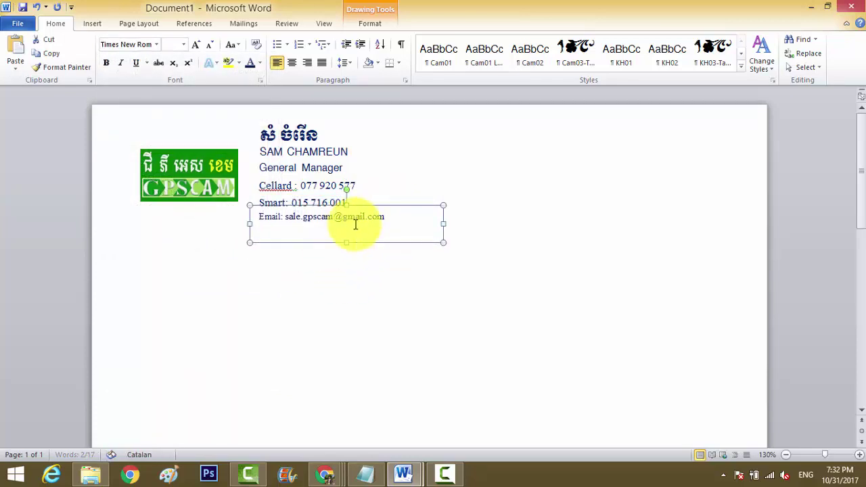
left_click_drag(390, 208, 391, 215)
left_click(271, 286)
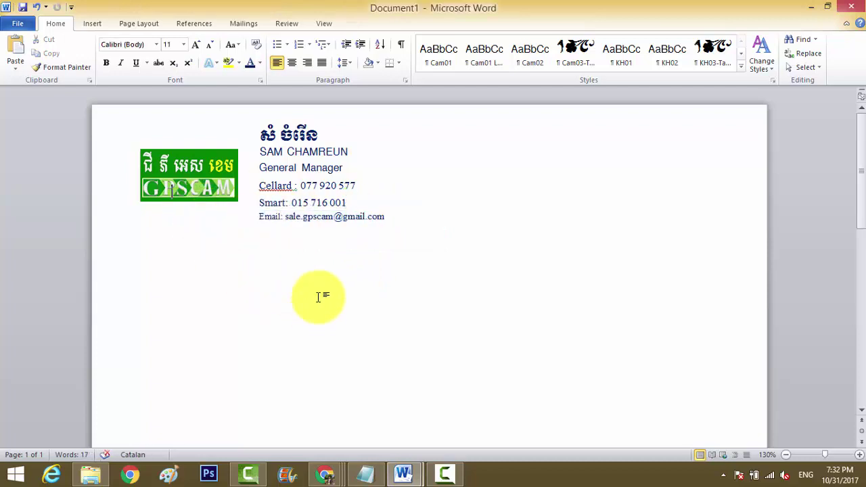
Step: Select the email text and set it to 11 pt to match the phone lines
left_click(384, 216)
left_click_drag(397, 216, 237, 217)
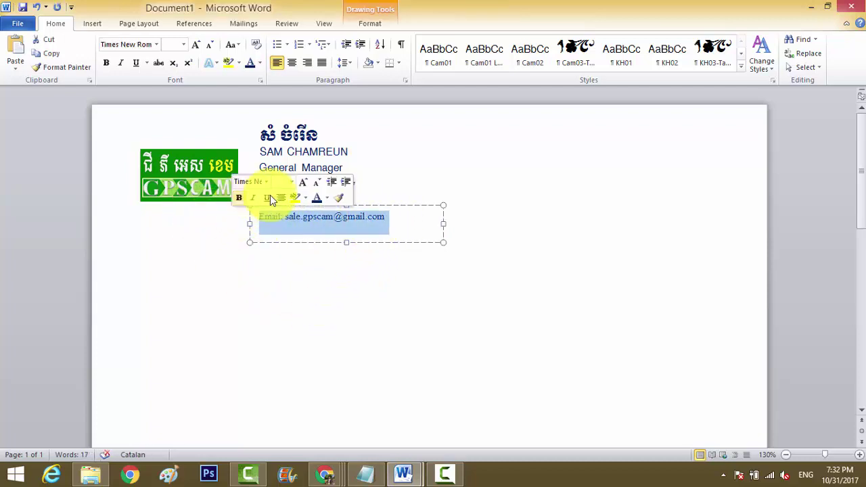
left_click(327, 185)
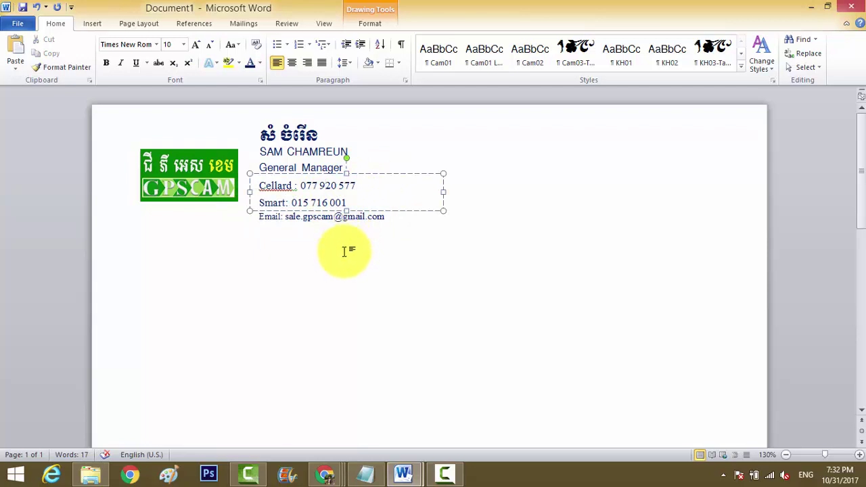
left_click(345, 251)
left_click(293, 211)
left_click(310, 184)
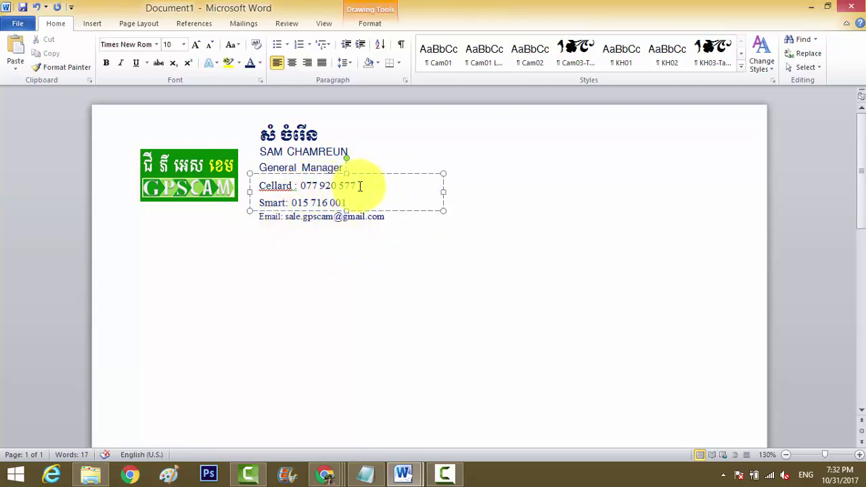
left_click_drag(377, 219, 259, 226)
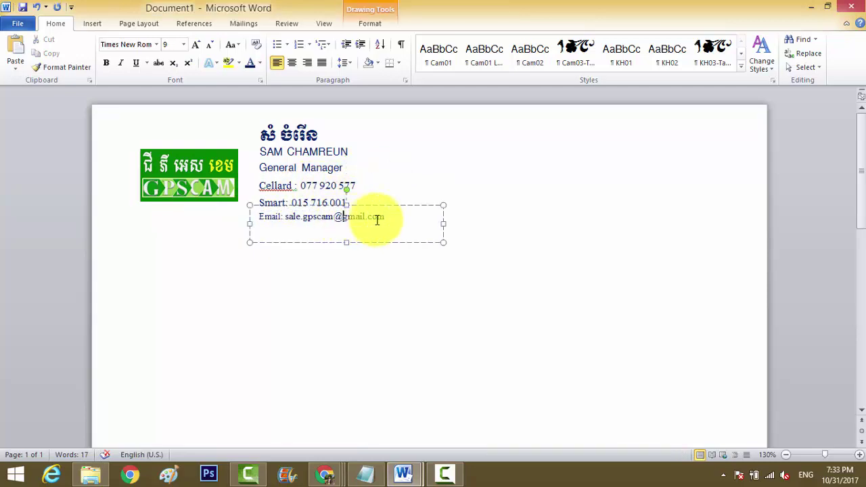
left_click(183, 44)
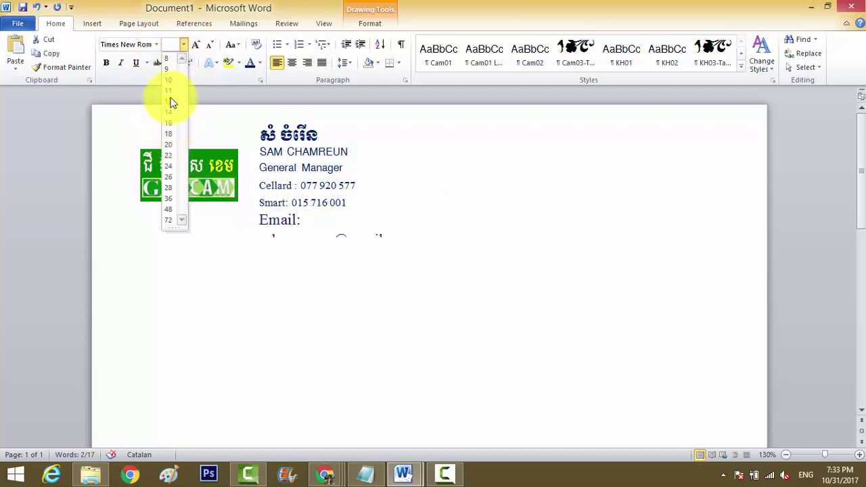
left_click(169, 89)
left_click(267, 232)
left_click(308, 274)
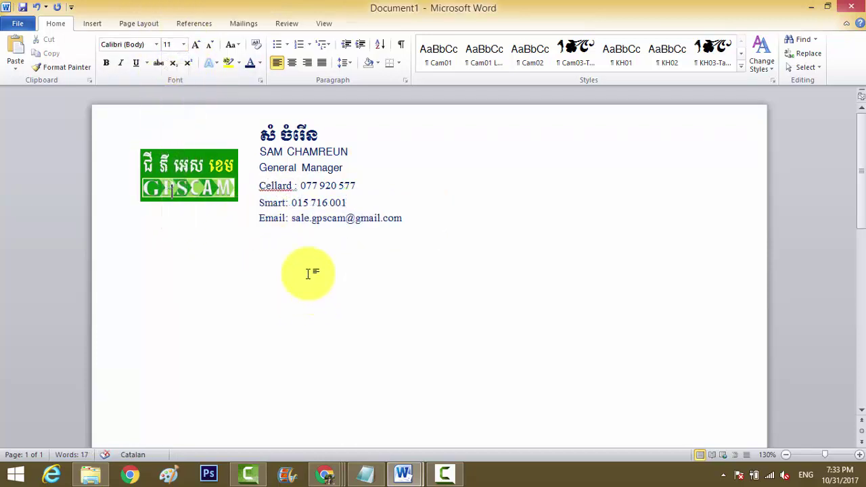
left_click(286, 240)
left_click(282, 243)
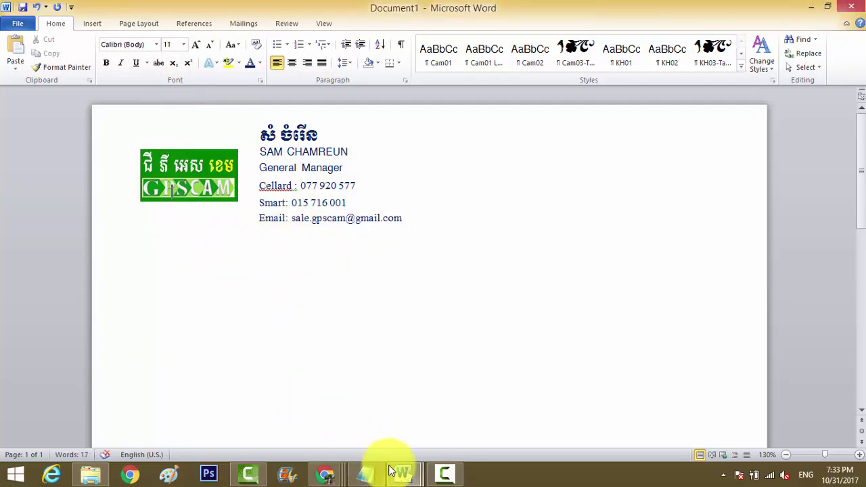
Step: Copy the red vehicle-icons picture from the Namcard GPS chamreun document, then return to Document1
mouse_move(391, 472)
left_click(392, 389)
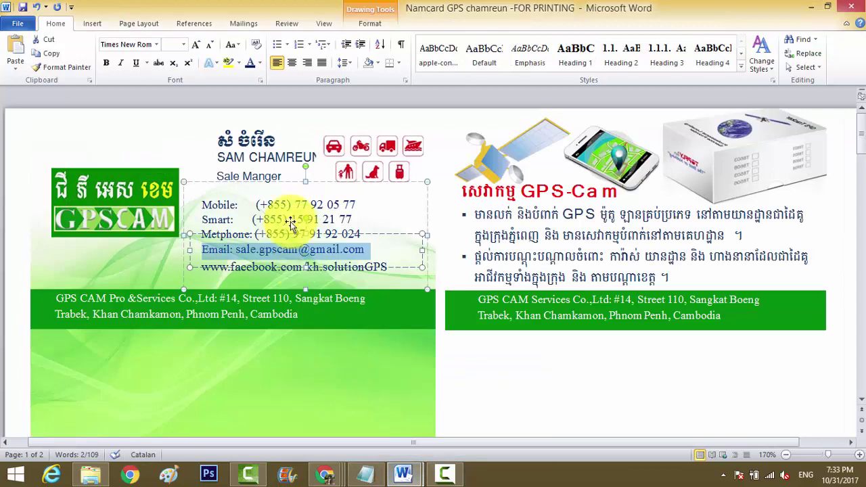
left_click(376, 153)
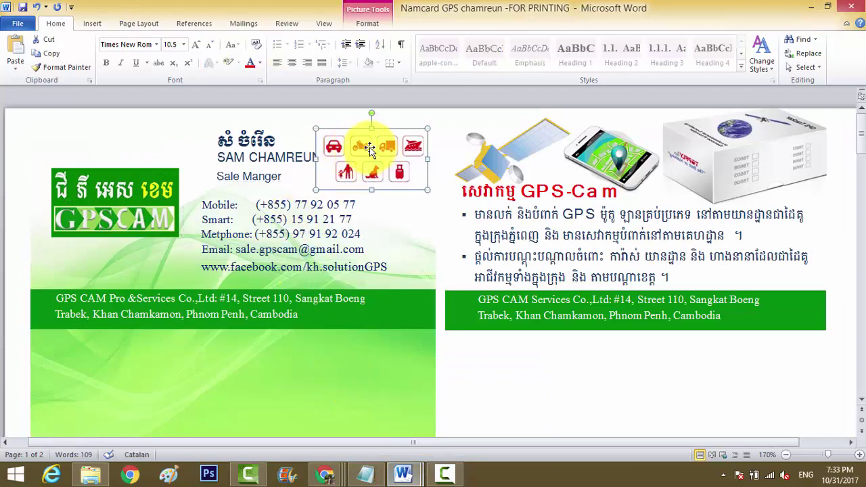
right_click(370, 149)
left_click(368, 138)
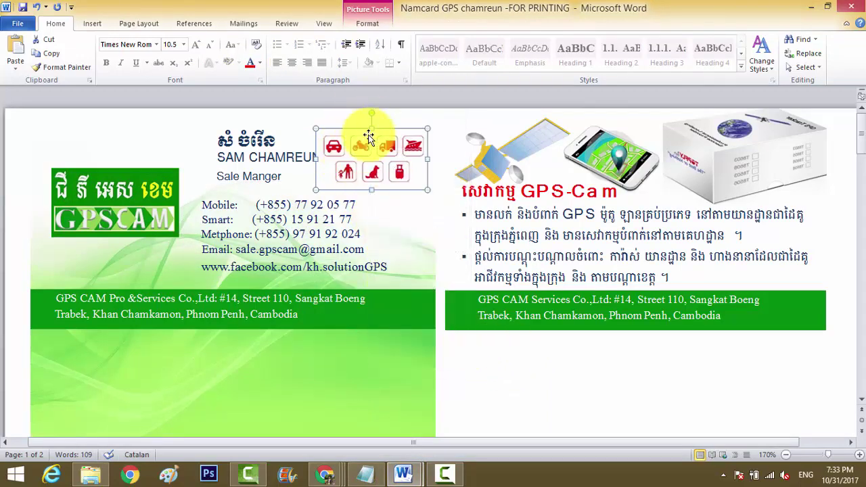
right_click(369, 149)
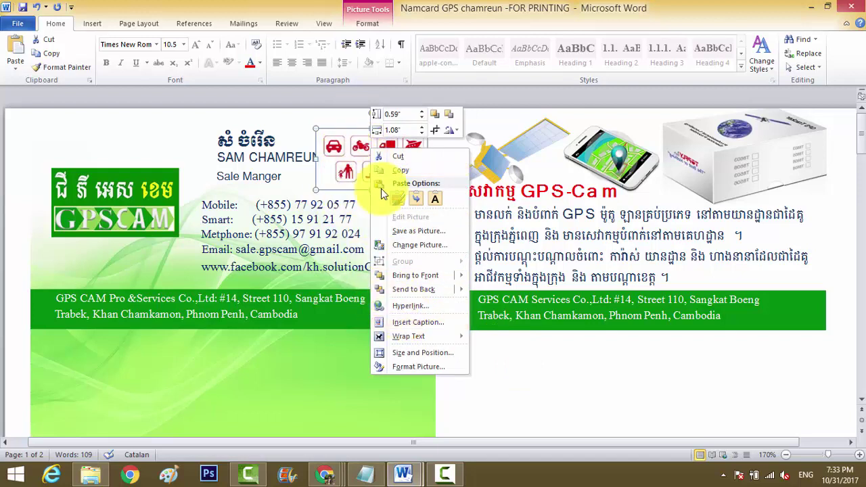
key("Escape")
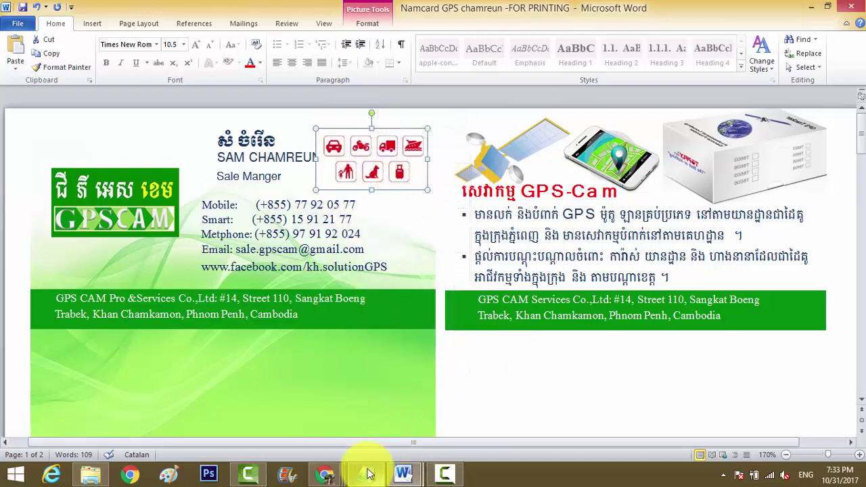
left_click(400, 473)
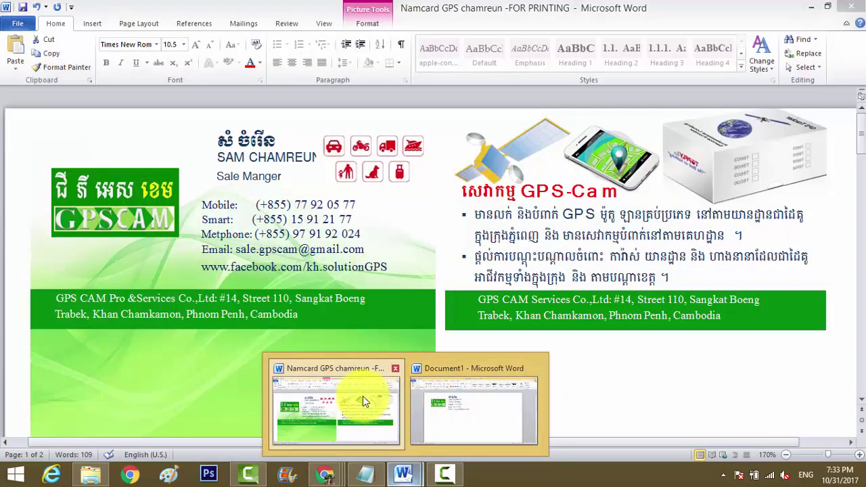
left_click(362, 396)
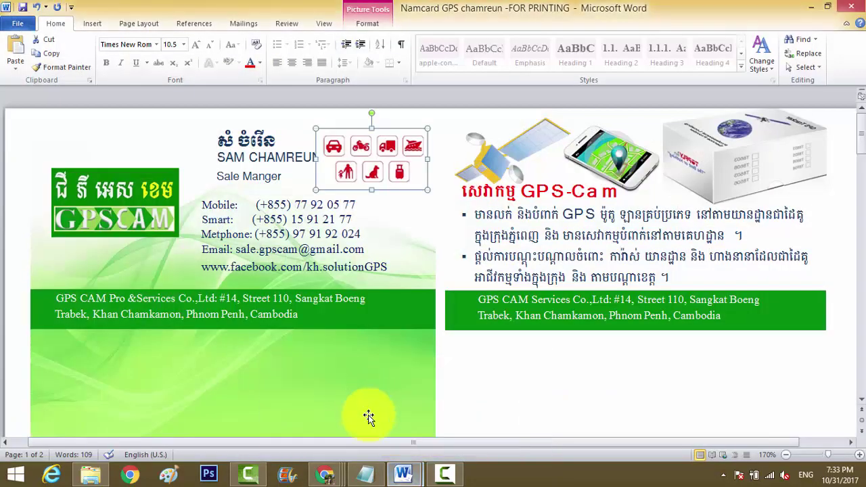
left_click(404, 475)
left_click(458, 412)
Step: Paste the icons picture, shift the GPSCAM logo up-left, and nudge the icons directly beneath it
key("ctrl+v")
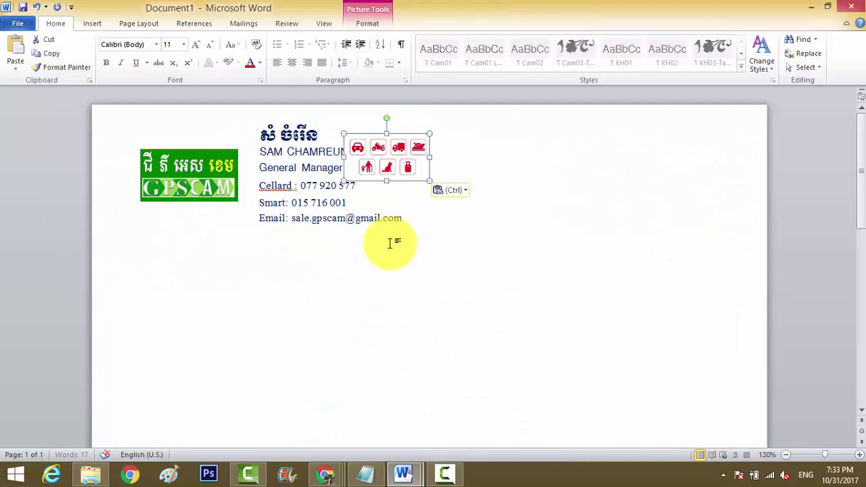
mouse_move(388, 146)
left_mouse_down()
mouse_move(393, 141)
mouse_move(408, 168)
mouse_move(395, 187)
left_mouse_up()
left_click(404, 260)
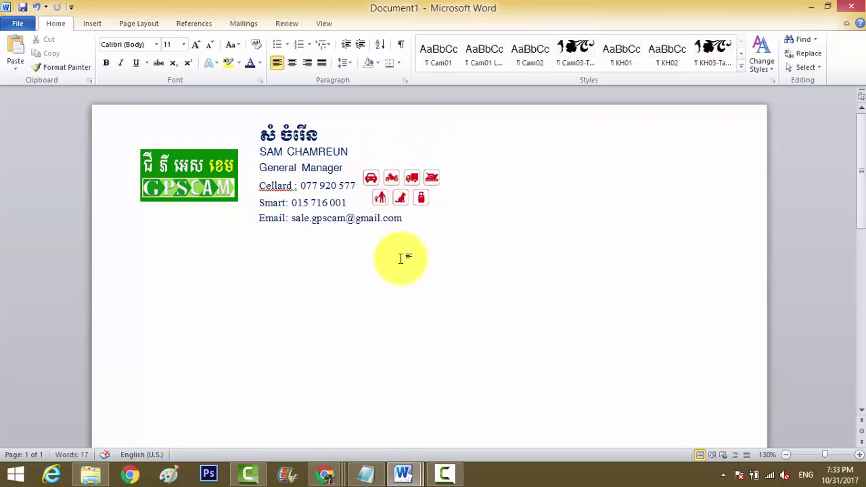
left_click_drag(201, 186, 173, 165)
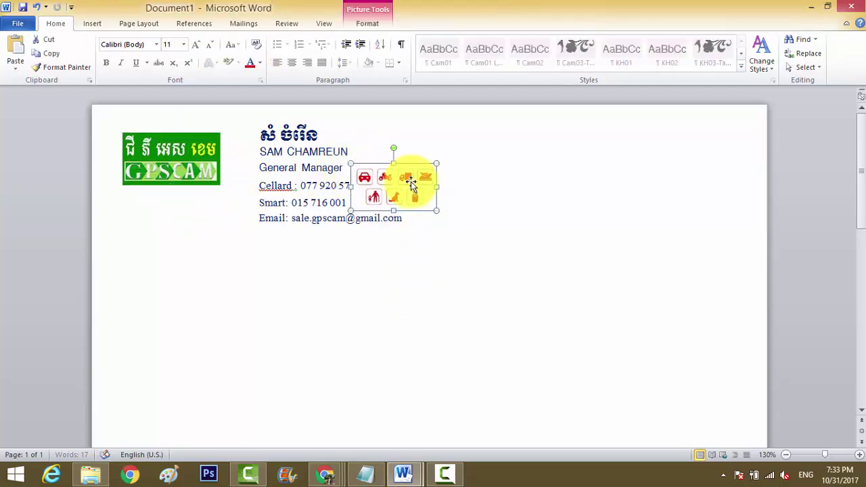
left_click_drag(412, 183, 183, 208)
key("Up")
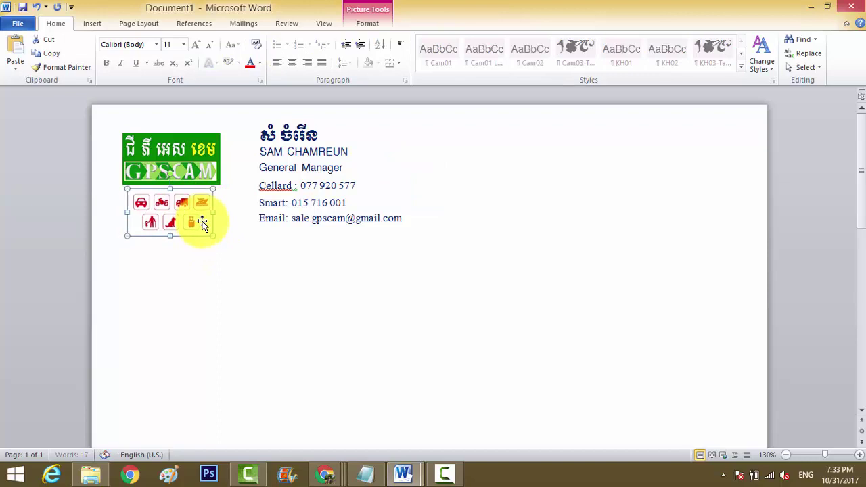
key("Up")
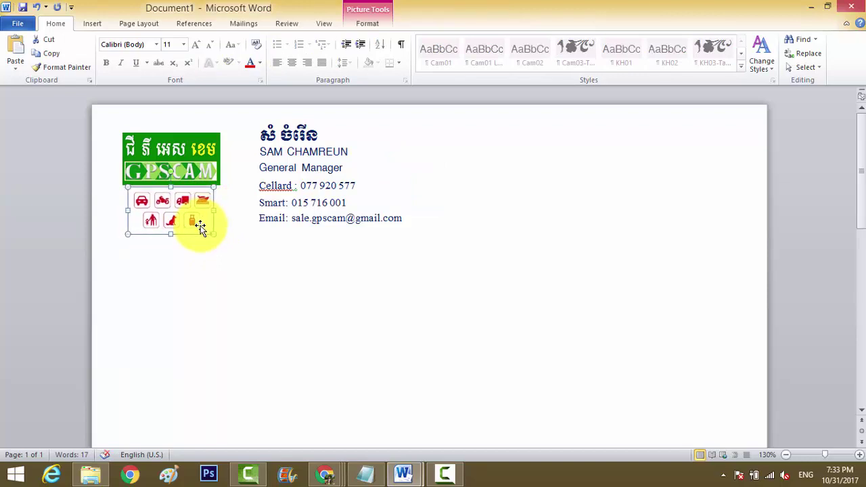
left_click(195, 247)
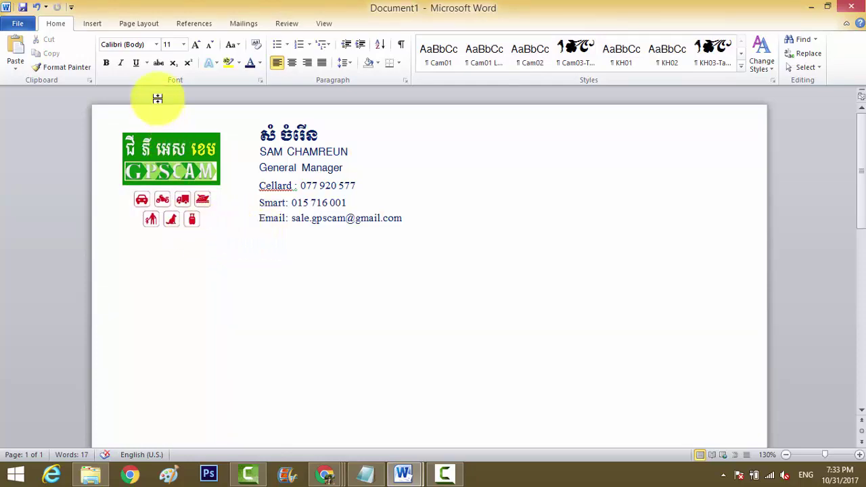
mouse_move(404, 474)
left_click(367, 412)
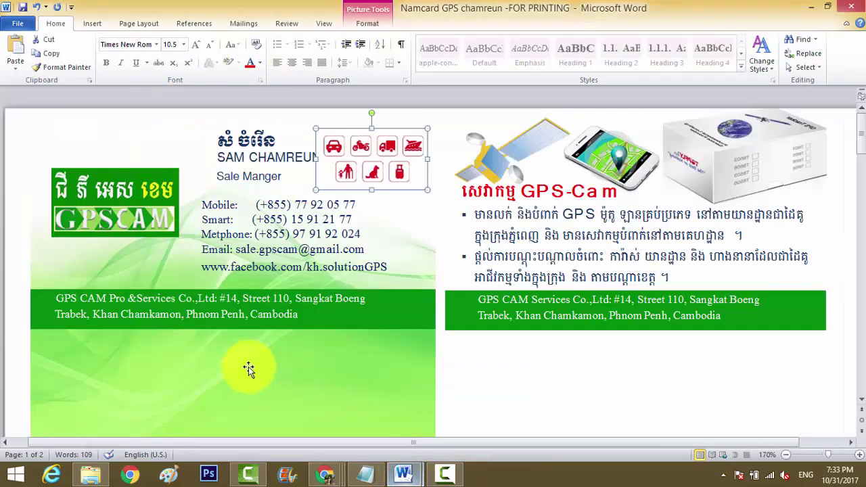
left_click(167, 298)
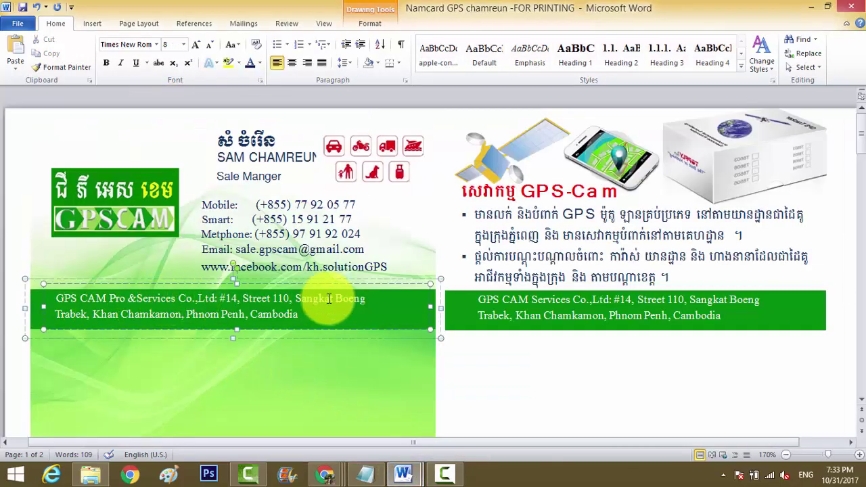
left_click(405, 286)
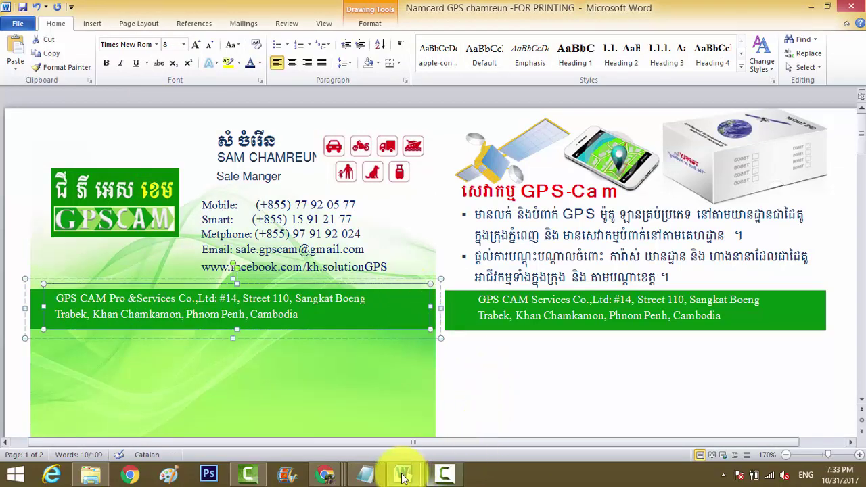
mouse_move(403, 473)
left_click(479, 414)
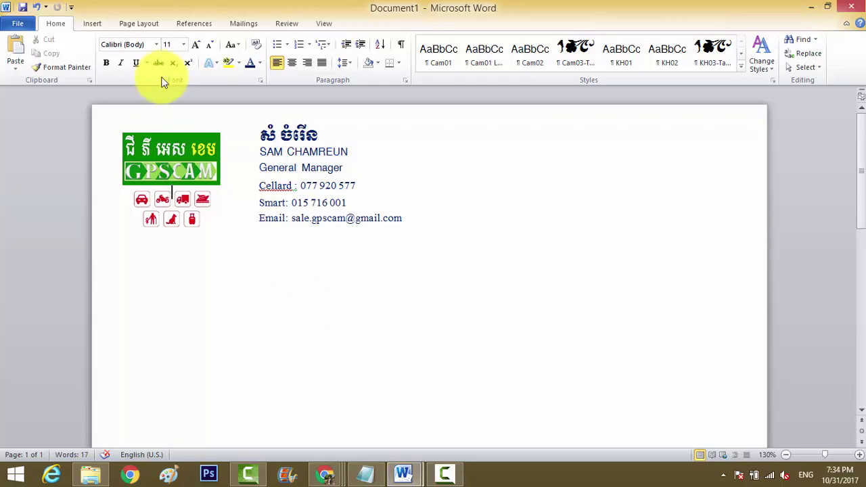
Step: Draw a wide rectangle below the contact lines
left_click(94, 24)
left_click(186, 60)
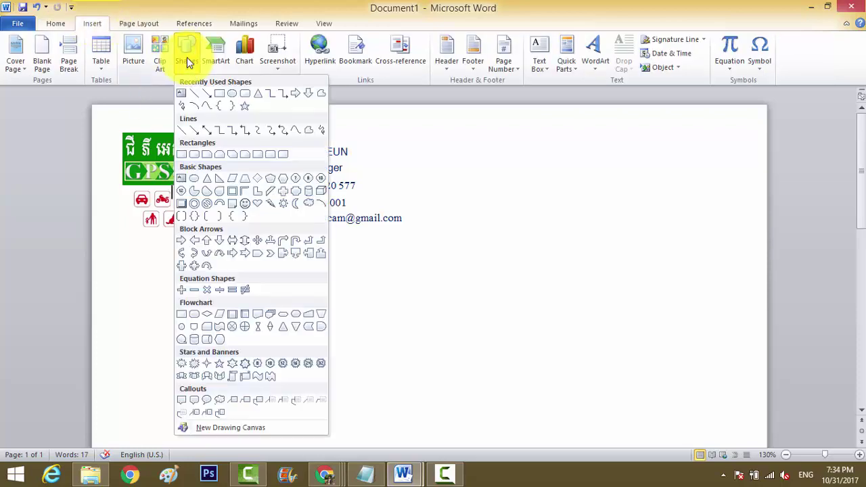
left_click(219, 92)
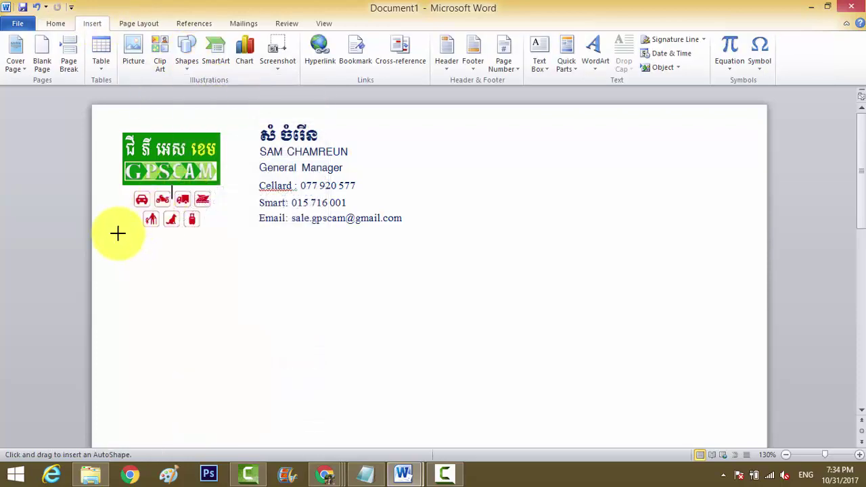
left_click_drag(118, 234, 416, 278)
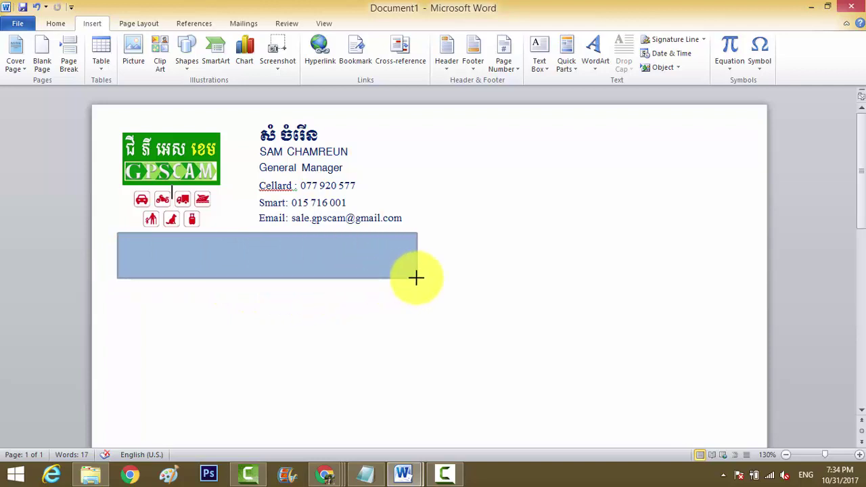
left_click_drag(416, 278, 416, 277)
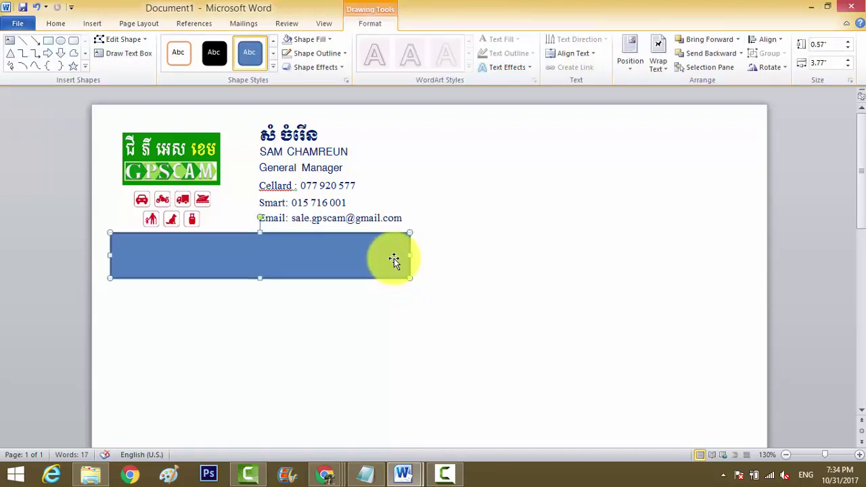
Step: Fill the rectangle green and remove its outline
left_click(328, 37)
left_click(308, 141)
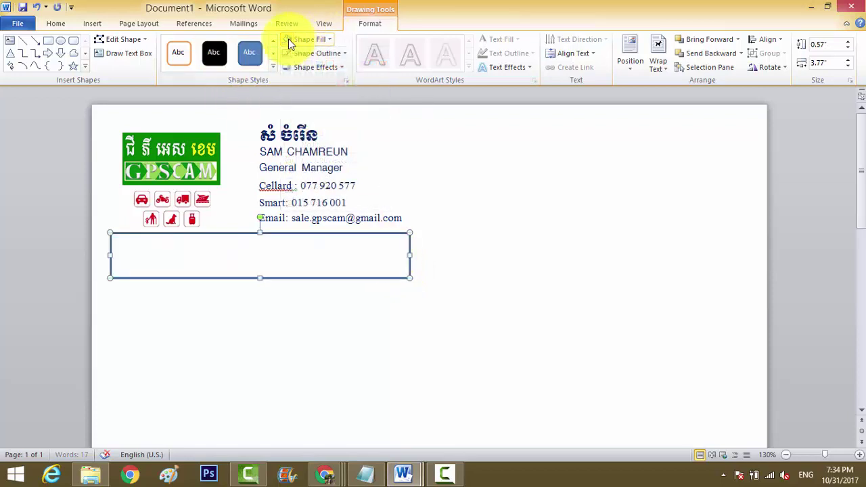
left_click(344, 55)
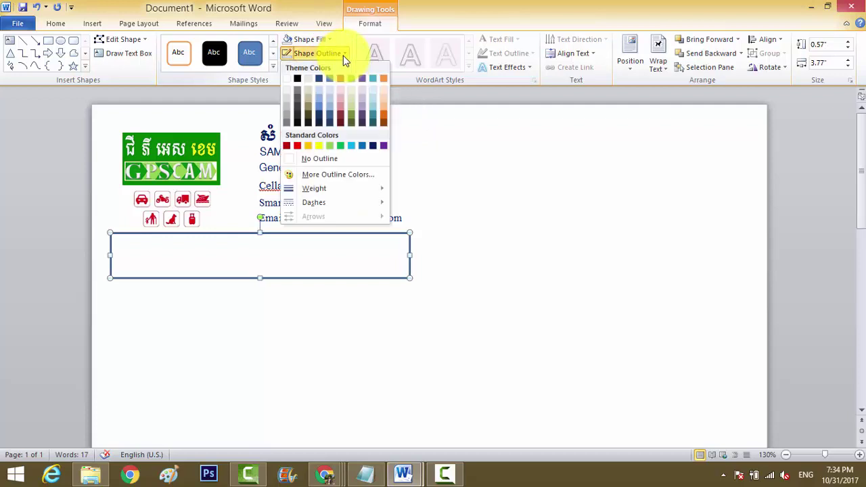
left_click(324, 40)
left_click(341, 130)
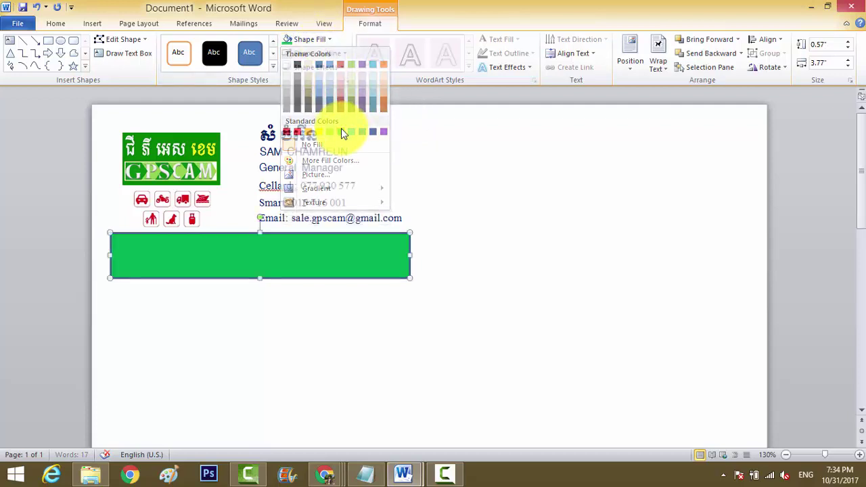
left_click(346, 54)
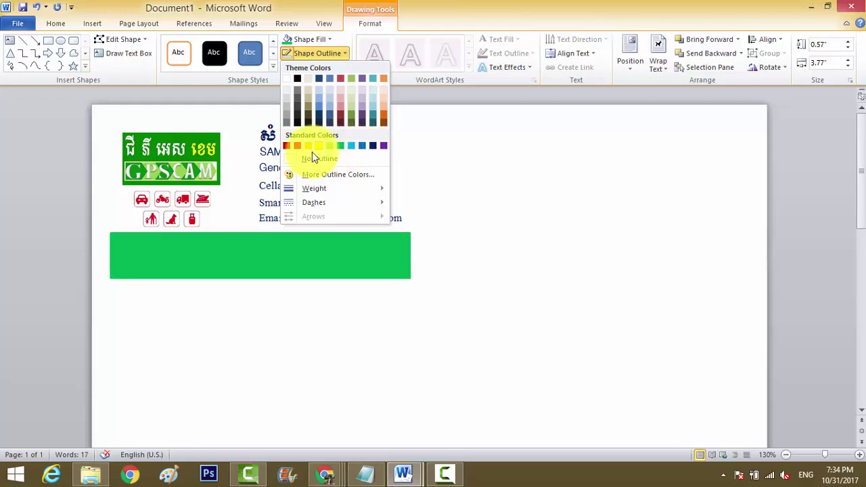
left_click(317, 158)
left_click(366, 309)
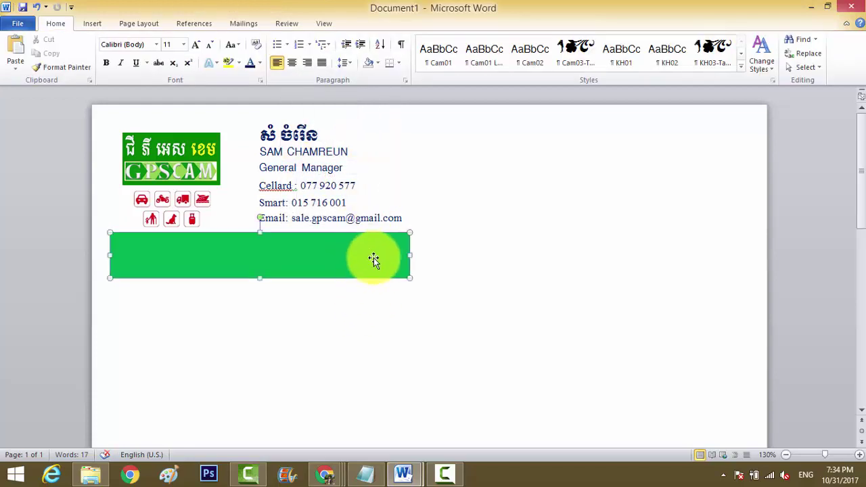
double_click(373, 258)
Step: Make the green bar slightly shorter and reselect it
mouse_move(408, 274)
left_mouse_down()
mouse_move(431, 245)
mouse_move(415, 247)
left_mouse_up()
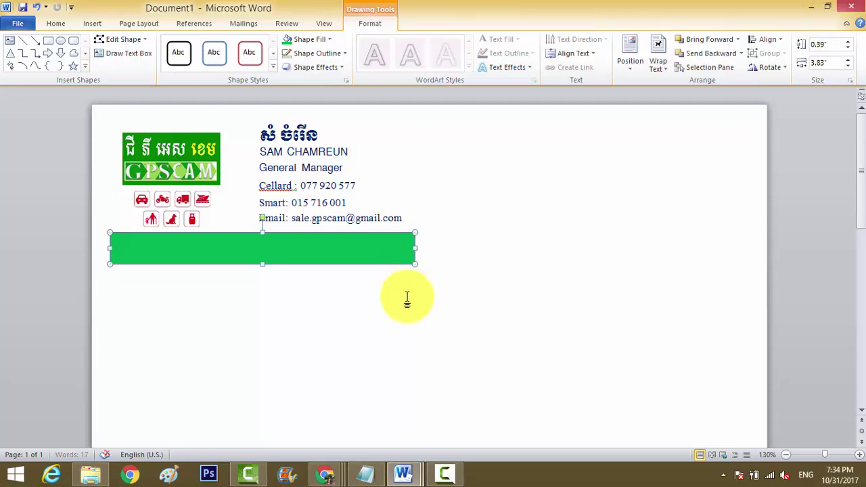
left_click(363, 309)
left_click(259, 246)
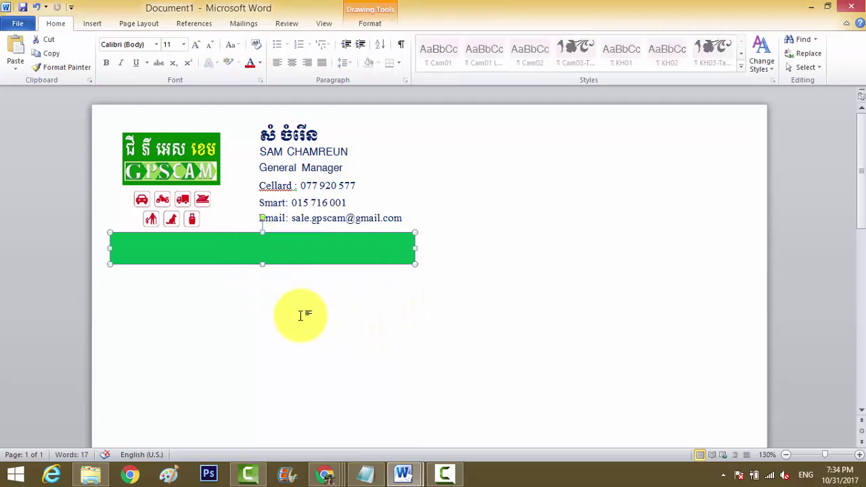
left_click(300, 314)
left_click(332, 263)
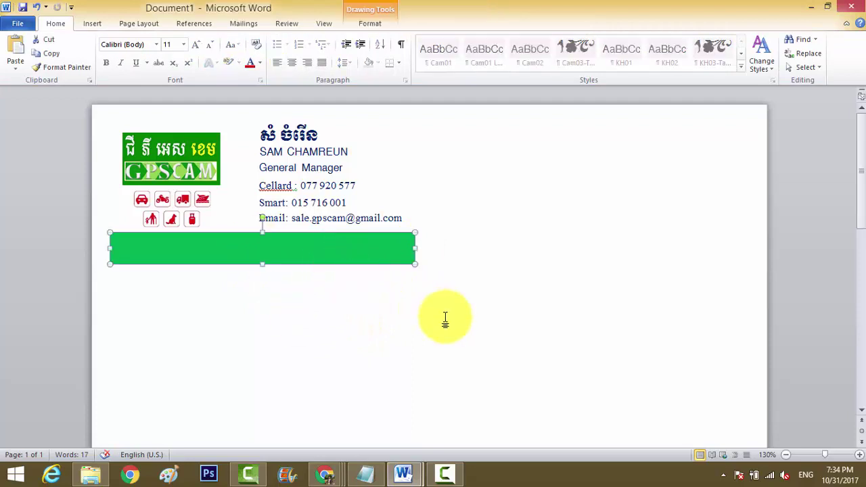
left_click(333, 259)
right_click(333, 258)
Step: Give the bar a brighter custom green fill from More Fill Colors
left_click(354, 13)
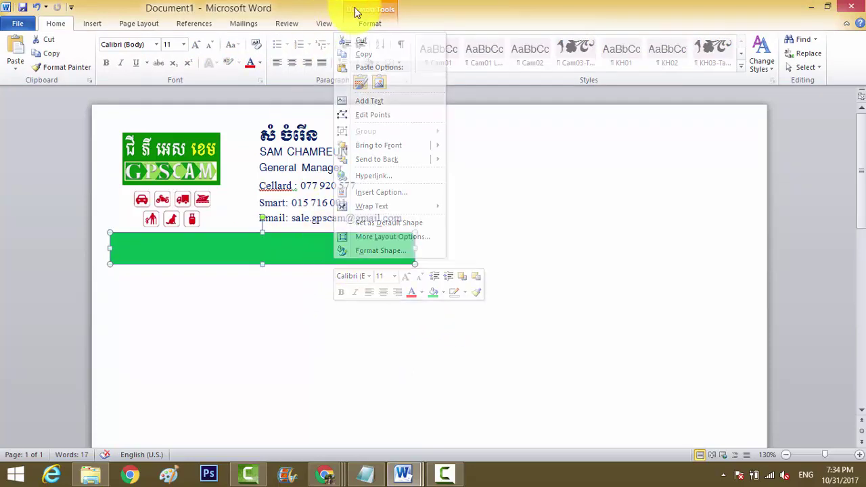
left_click(329, 40)
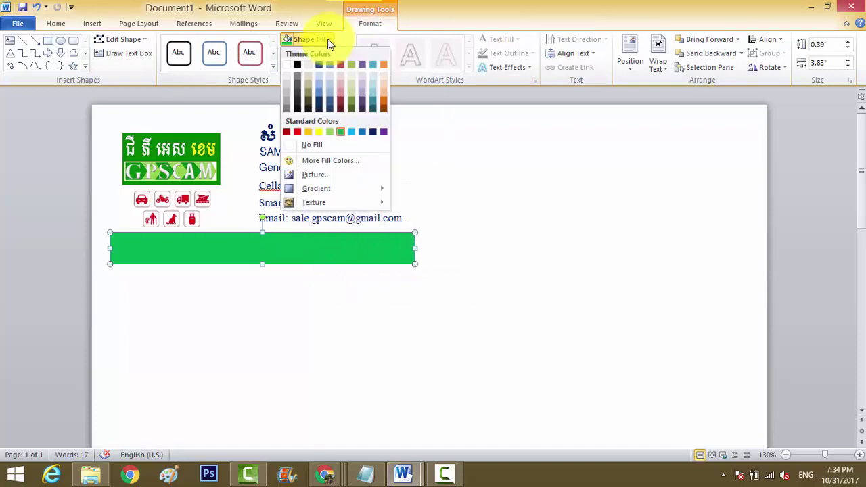
mouse_move(328, 197)
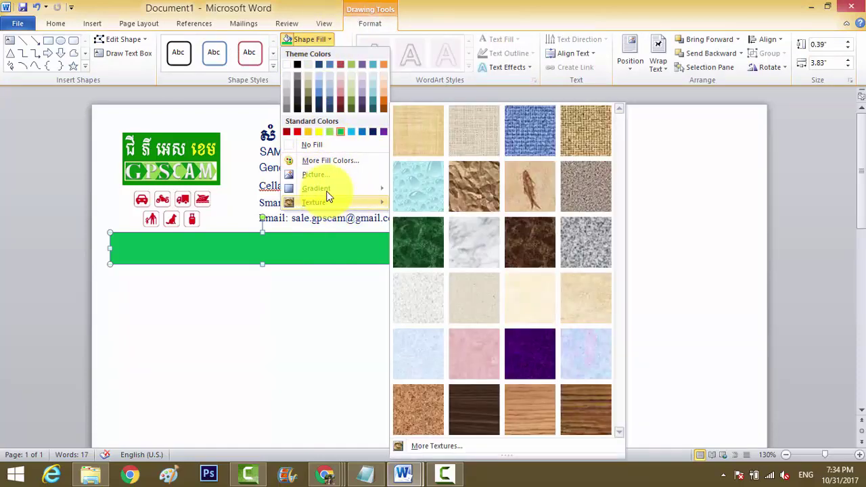
left_click(321, 163)
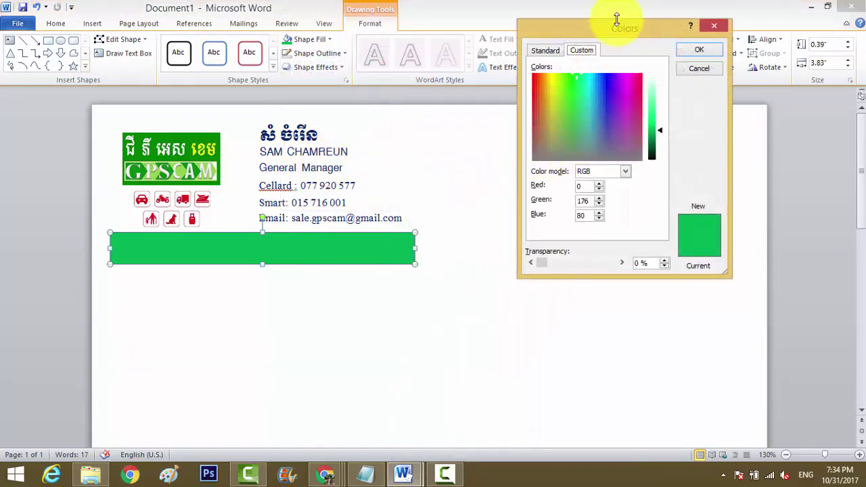
left_click_drag(615, 34, 521, 63)
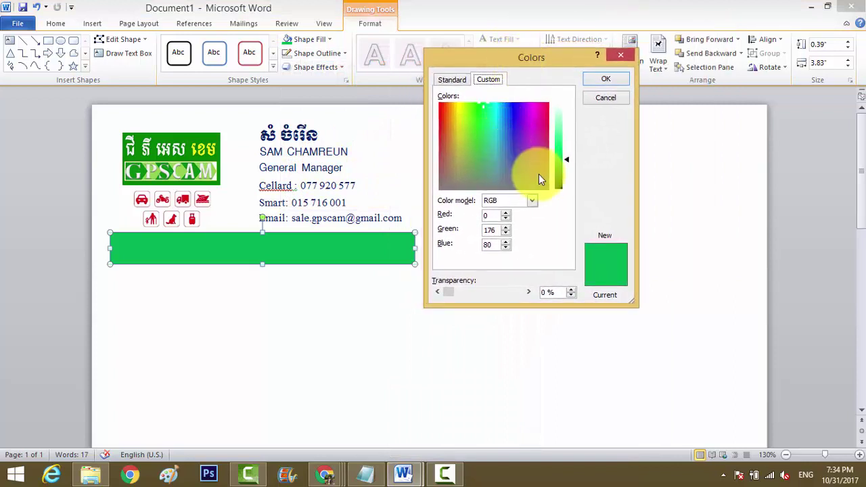
left_click(479, 110)
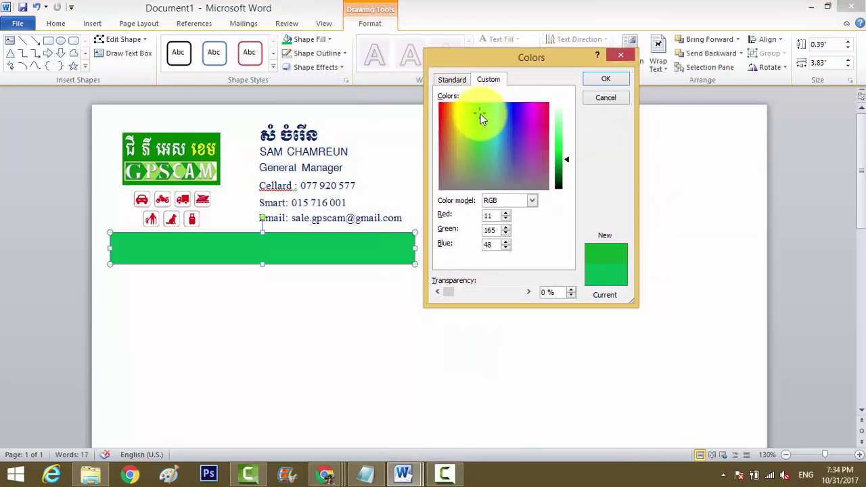
left_click(559, 156)
left_click(605, 78)
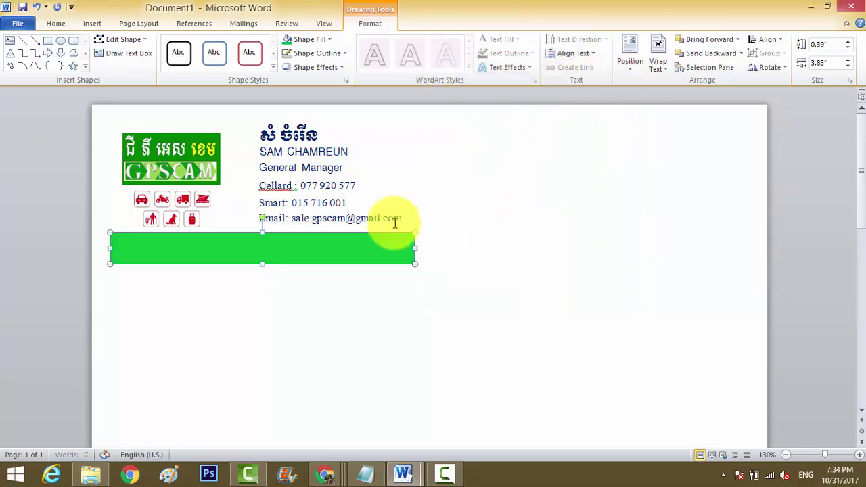
left_click(342, 286)
double_click(339, 253)
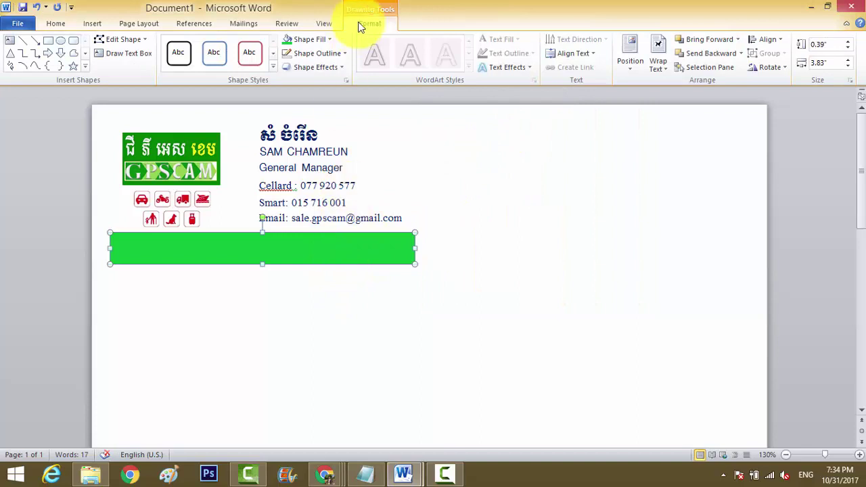
left_click(330, 40)
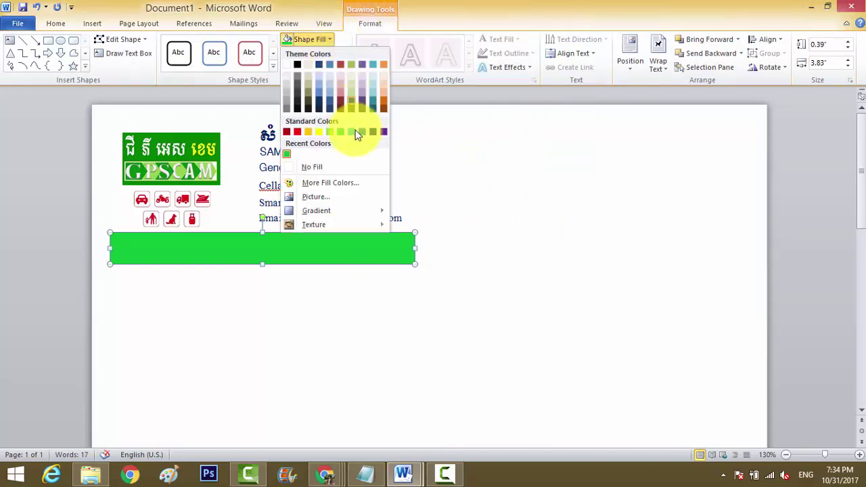
Step: Undo an accidental fill removal and give the bar a green outline colour
left_click(317, 169)
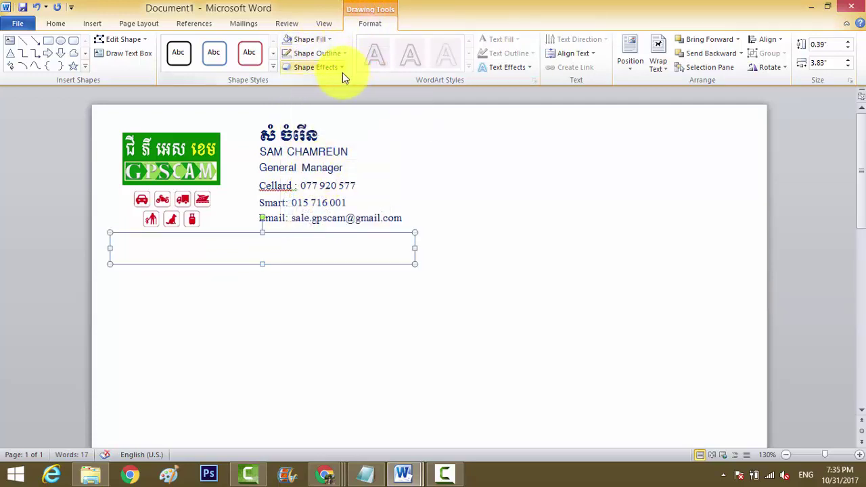
key("ctrl+z")
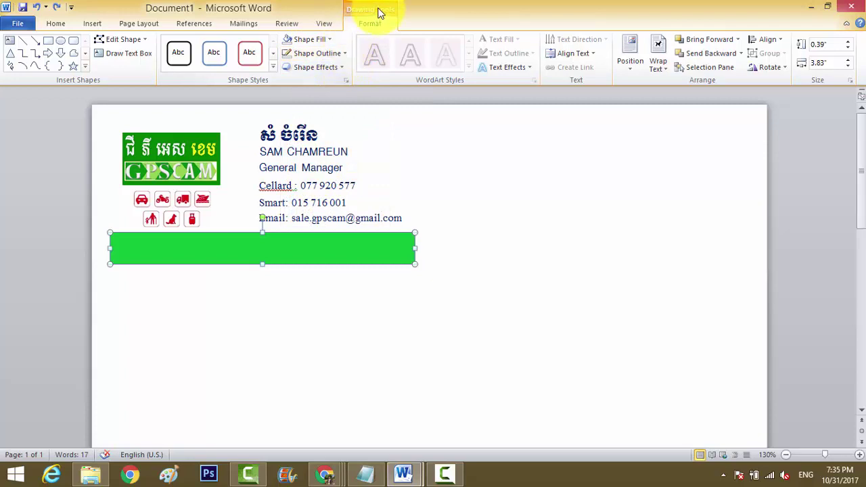
right_click(324, 236)
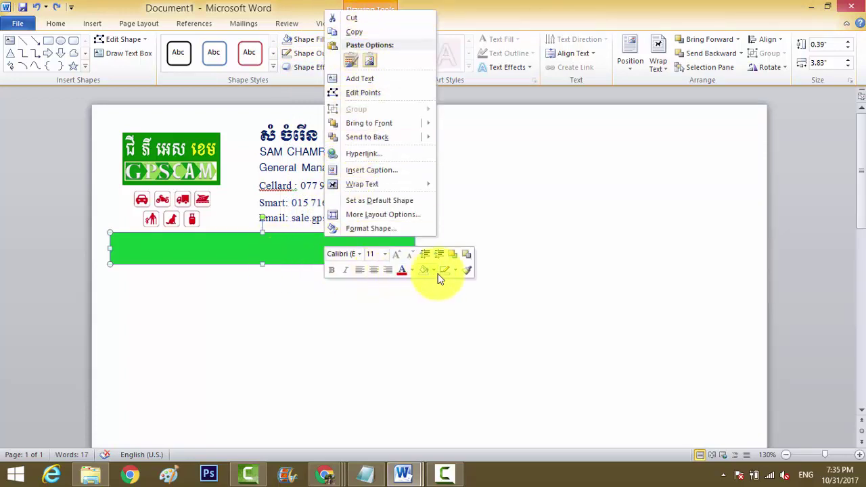
key("Escape")
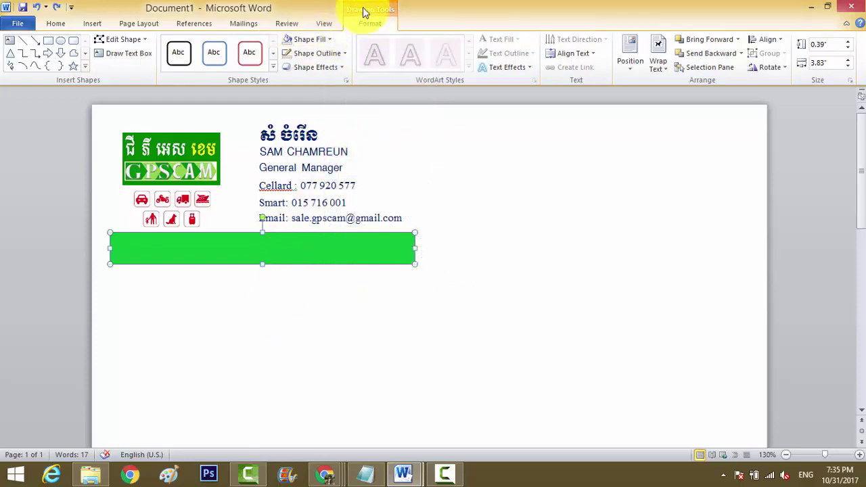
left_click(343, 55)
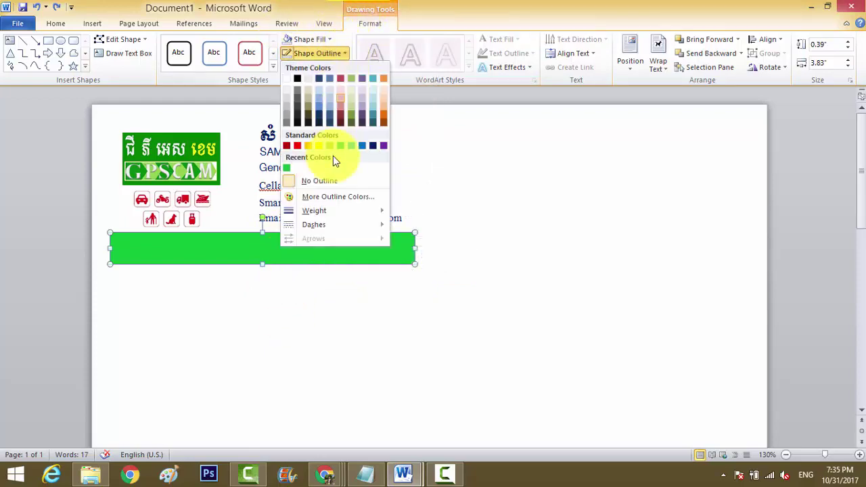
left_click(324, 197)
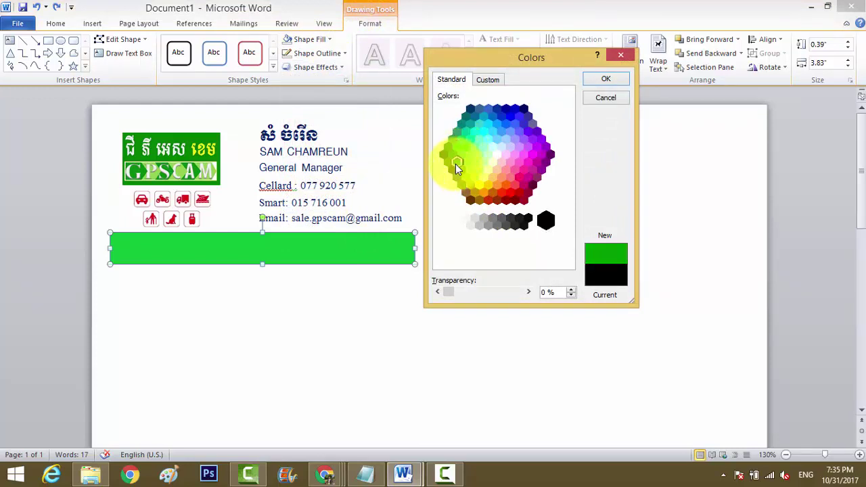
left_click(591, 77)
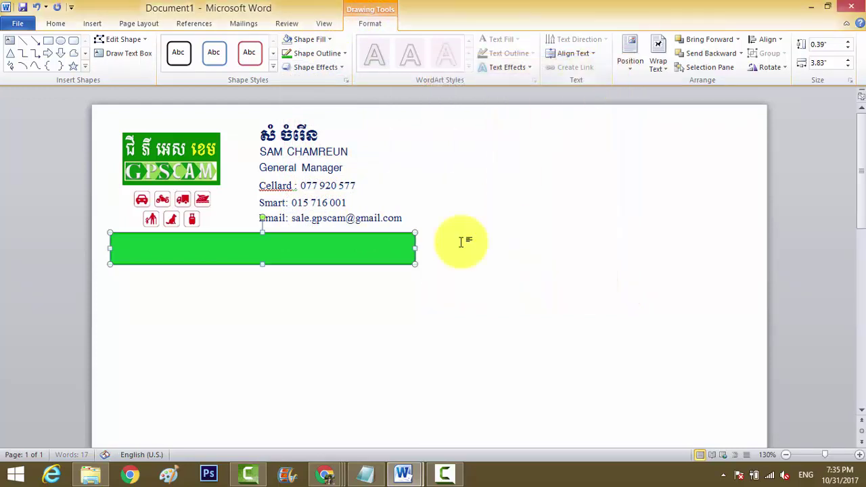
Step: Remove the bar's outline and fill it with the darker recent green
left_click(440, 272)
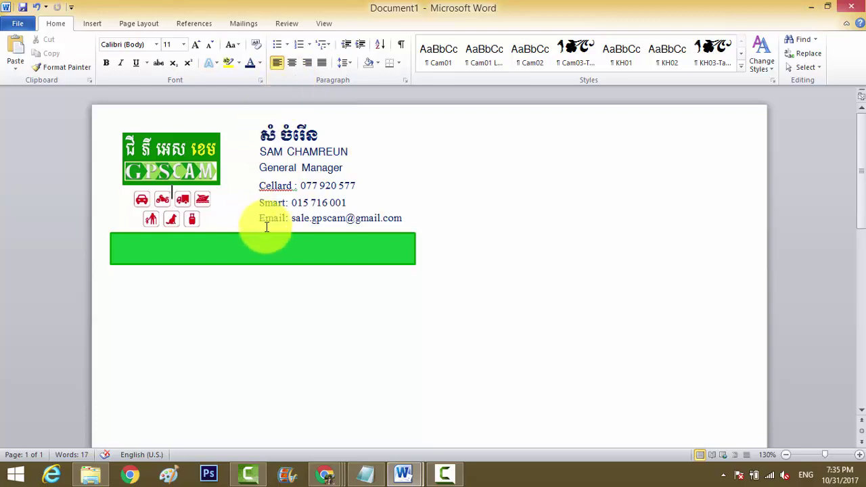
left_click(261, 244)
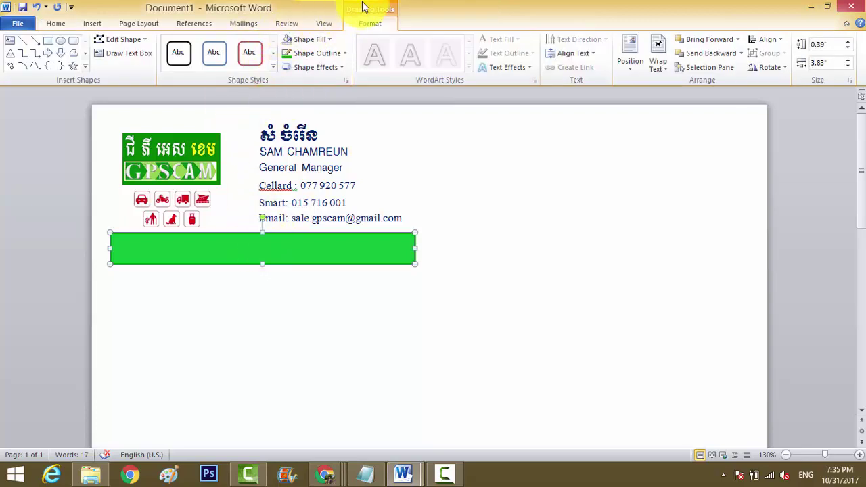
left_click(342, 55)
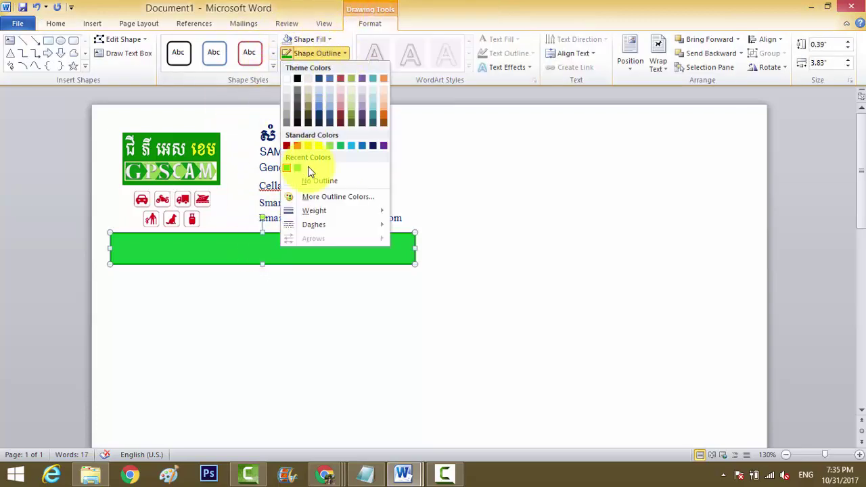
left_click(311, 184)
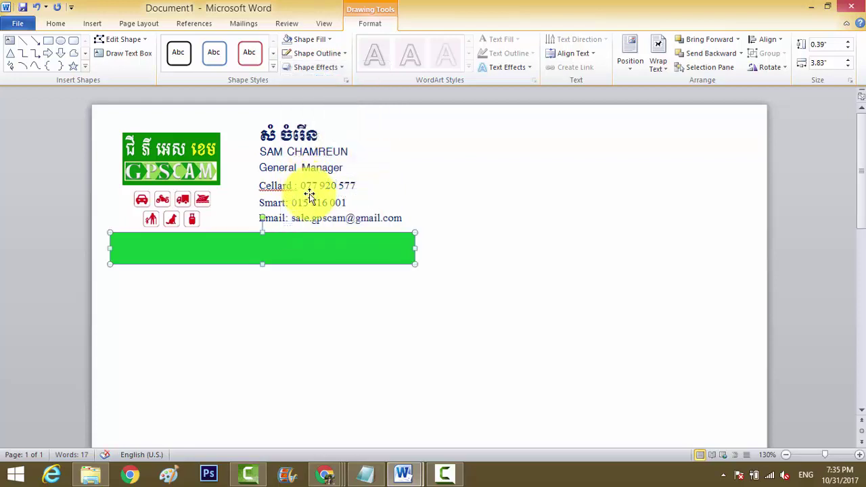
left_click(331, 39)
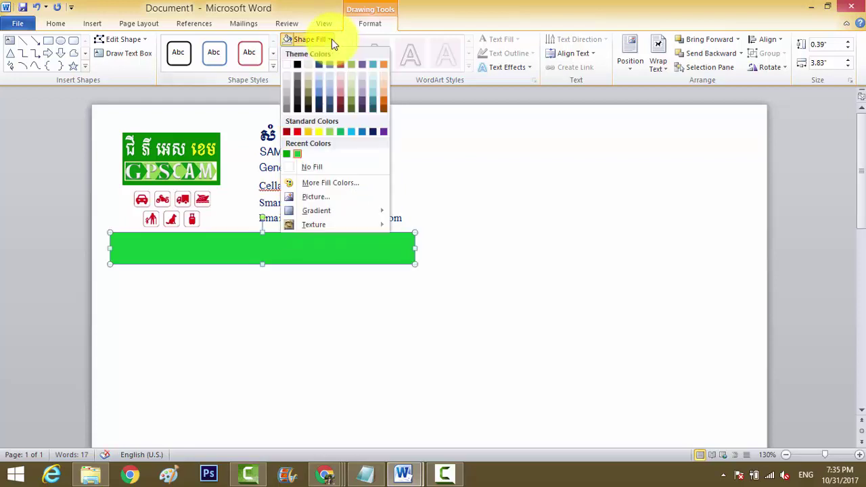
left_click(287, 154)
left_click(511, 255)
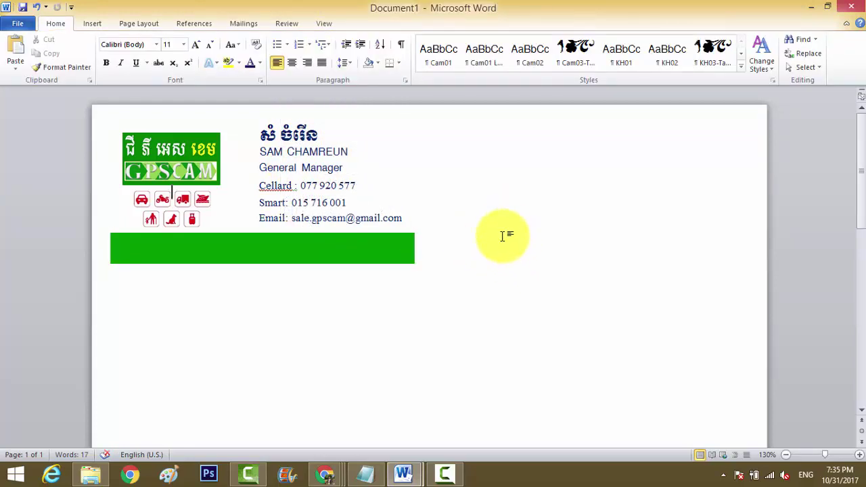
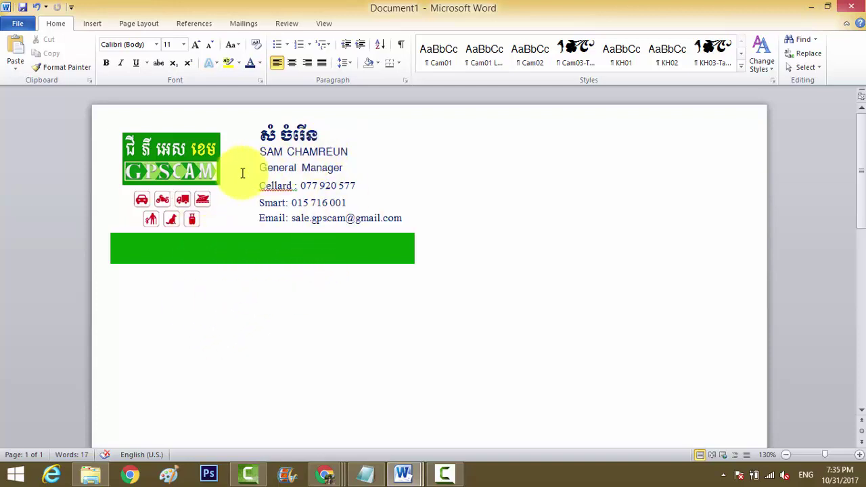
Step: Try adding blank lines above the card content, then undo the added space
left_click(444, 151)
left_click(504, 208)
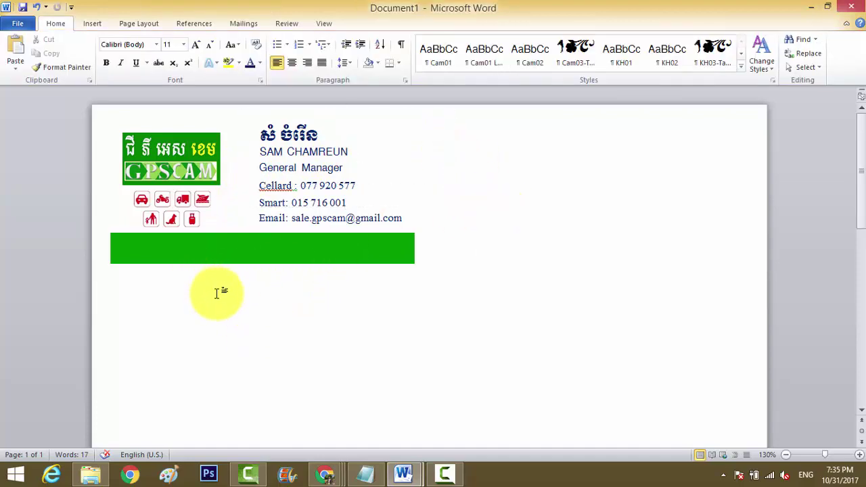
key("Return")
key("Return")
key("Return")
key("Return")
key("Return")
scroll(307, 273, "down", 5)
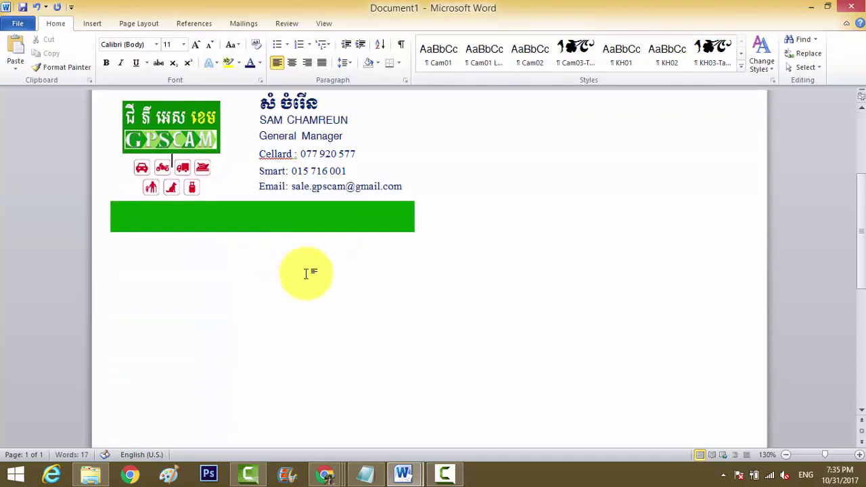
scroll(500, 335, "up", 3)
scroll(503, 329, "down", 2)
key("ctrl+a")
scroll(386, 344, "up", 1)
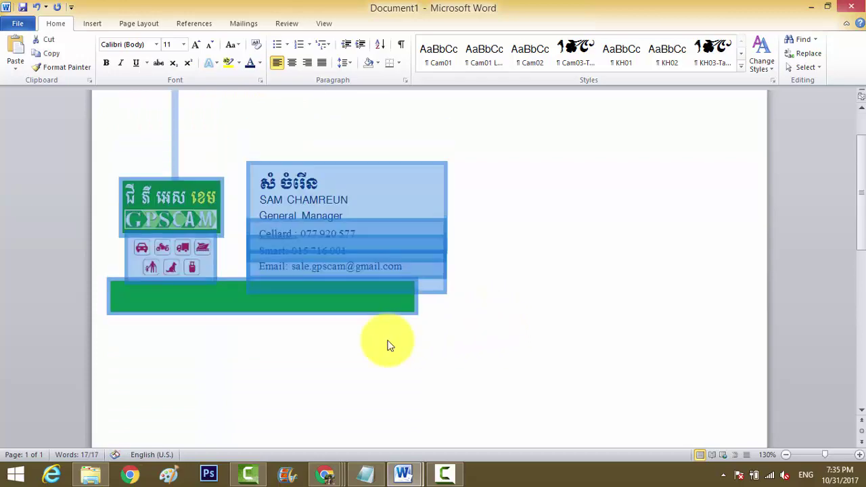
scroll(300, 283, "up", 3)
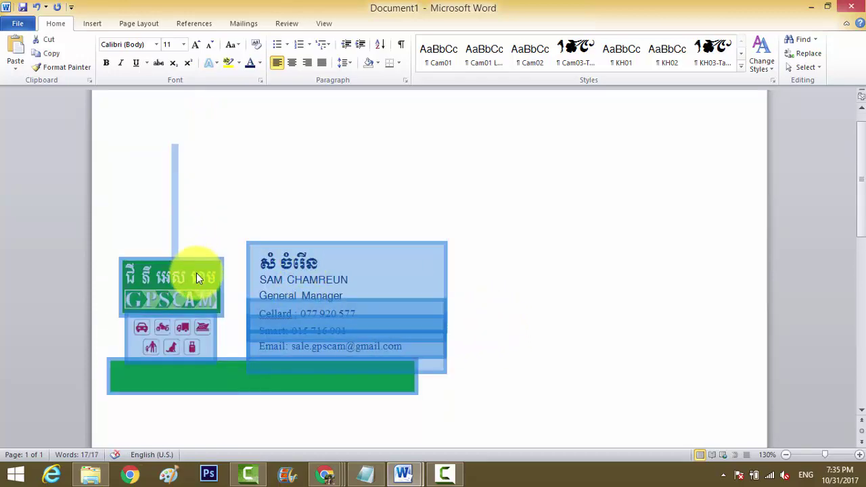
left_click(190, 236)
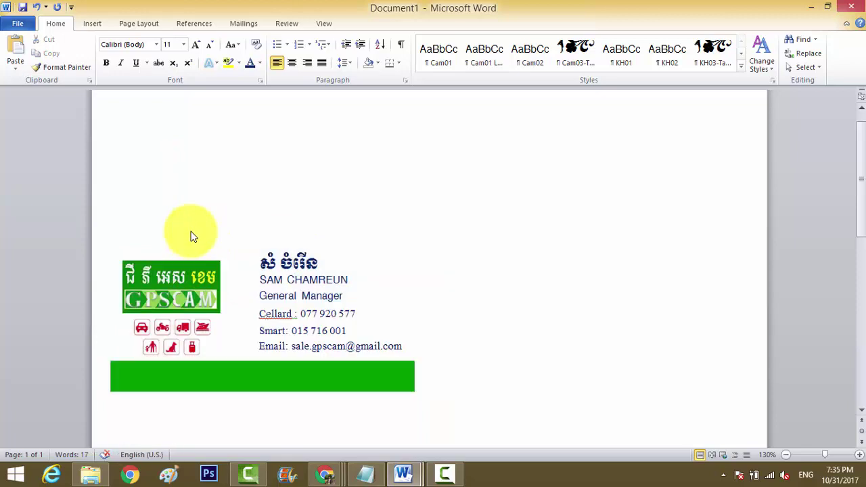
left_click(194, 297)
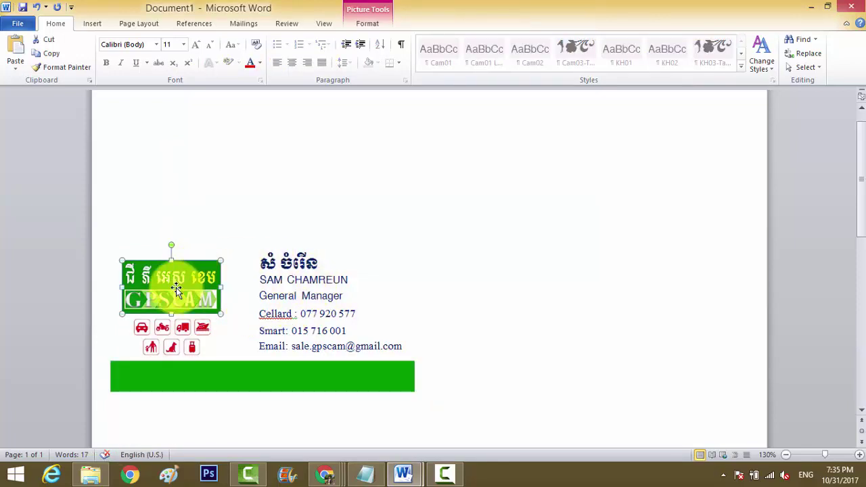
key("ctrl+z")
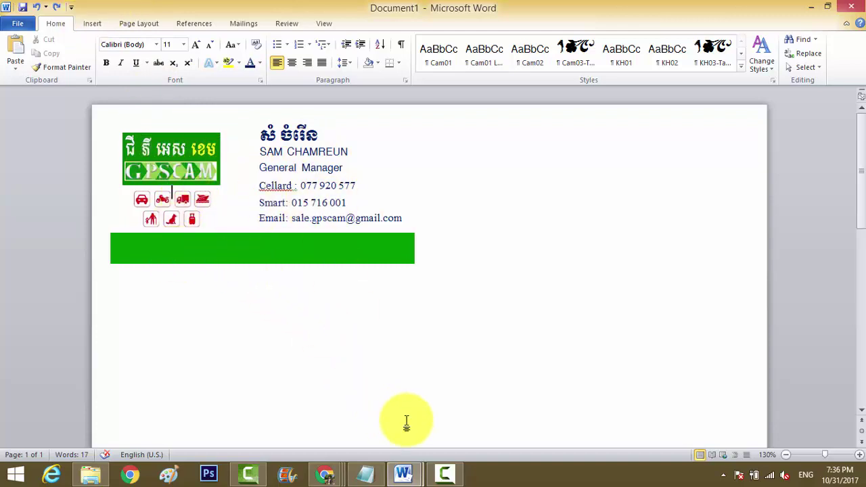
Step: Copy the green wave background picture from the Namcard document and paste it into Document1
mouse_move(419, 480)
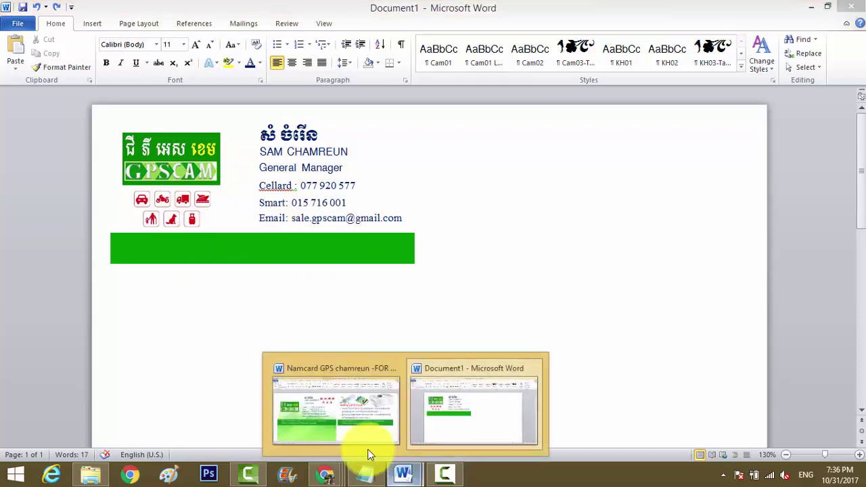
left_click(348, 421)
left_click(217, 359)
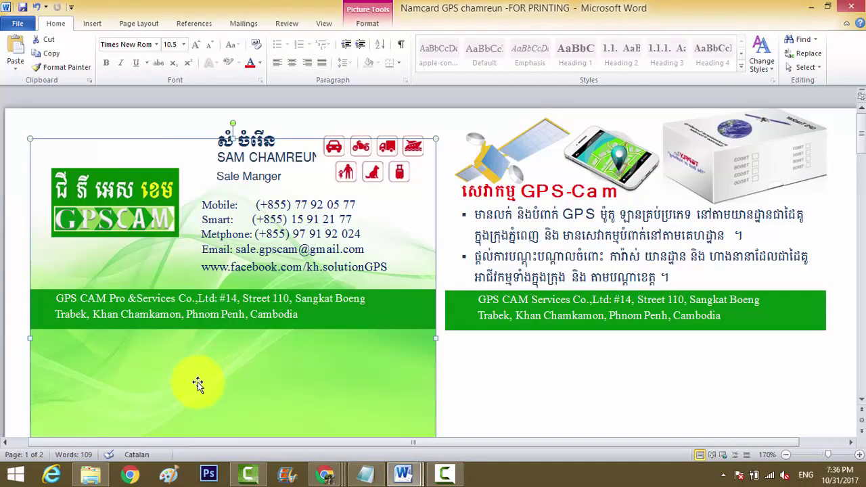
right_click(198, 384)
left_click(163, 379)
right_click(176, 374)
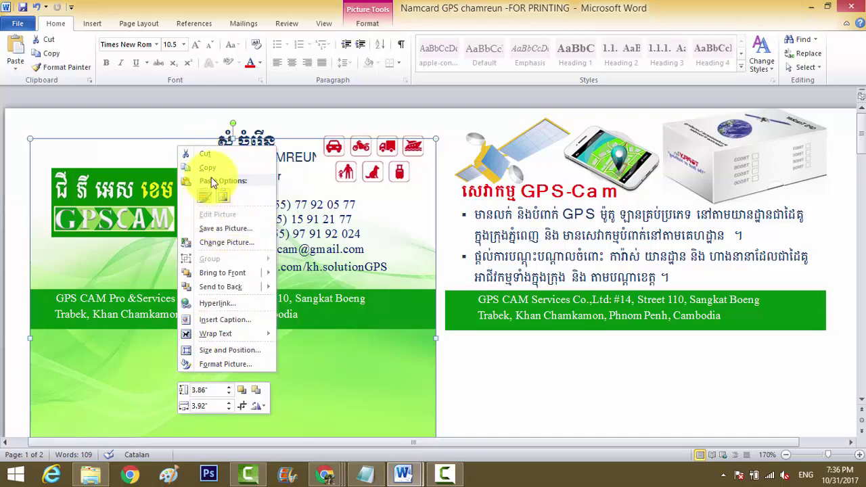
key("Escape")
mouse_move(403, 474)
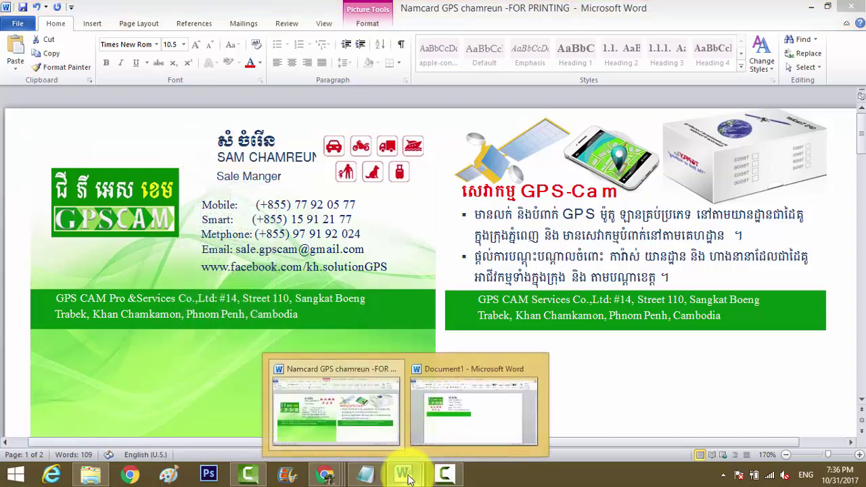
left_click(485, 401)
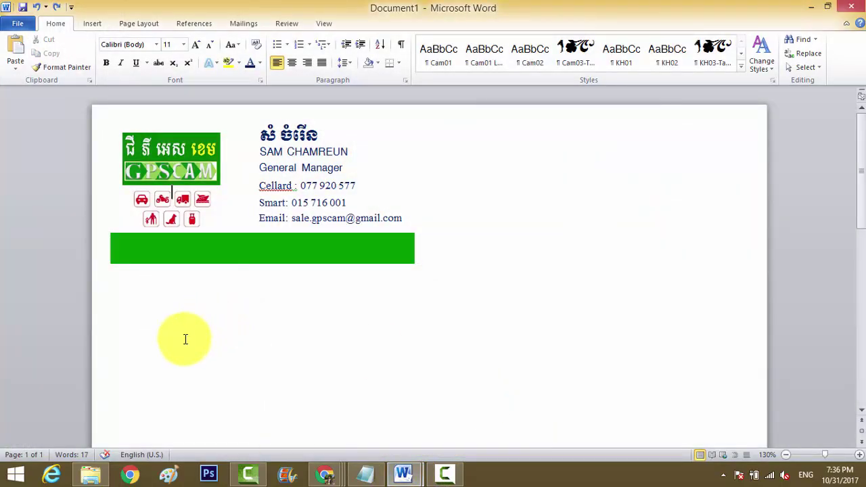
key("ctrl+v")
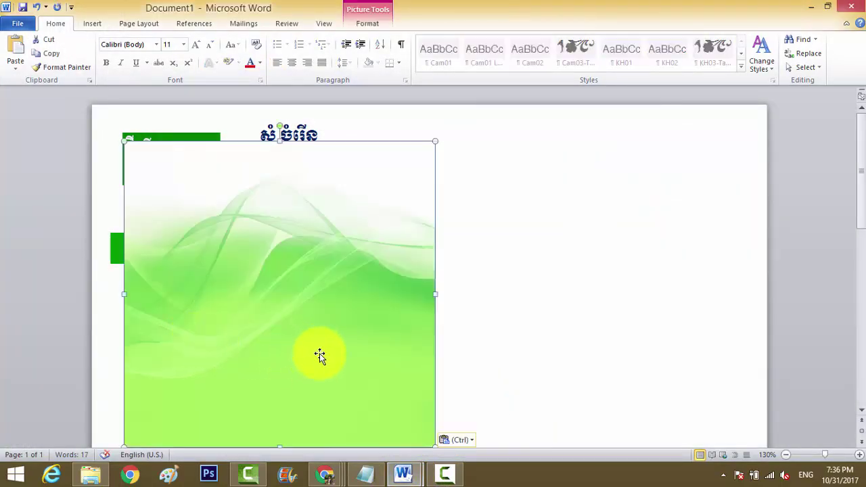
Step: Set the pasted green picture's text wrapping to Behind Text
left_click_drag(319, 355, 306, 362)
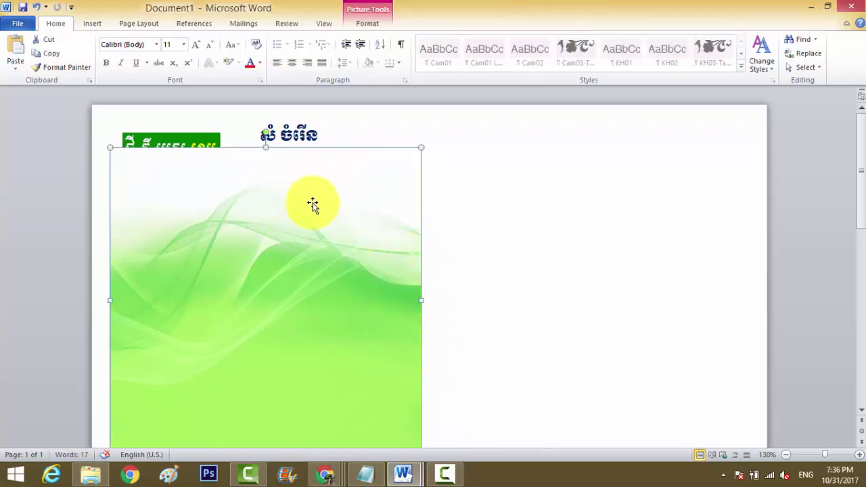
left_click(359, 12)
left_click(612, 66)
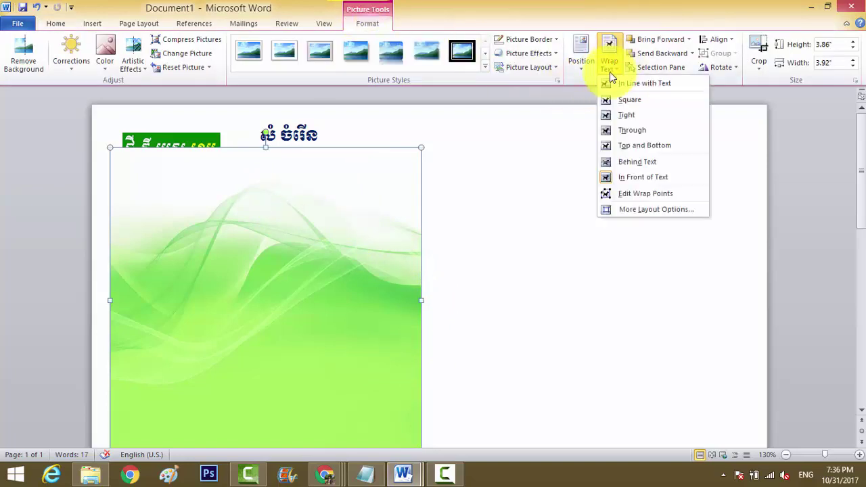
left_click(630, 163)
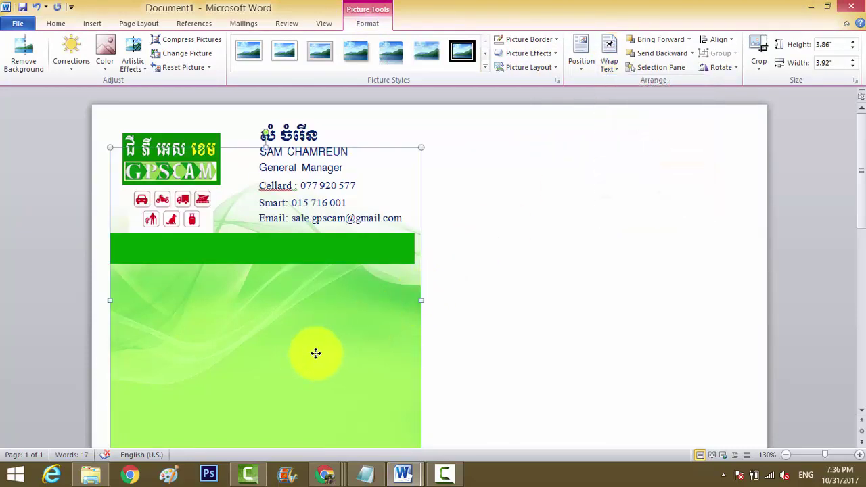
Step: Drag and arrow-nudge the green background picture until it lines up behind the card elements
left_click_drag(316, 353, 309, 349)
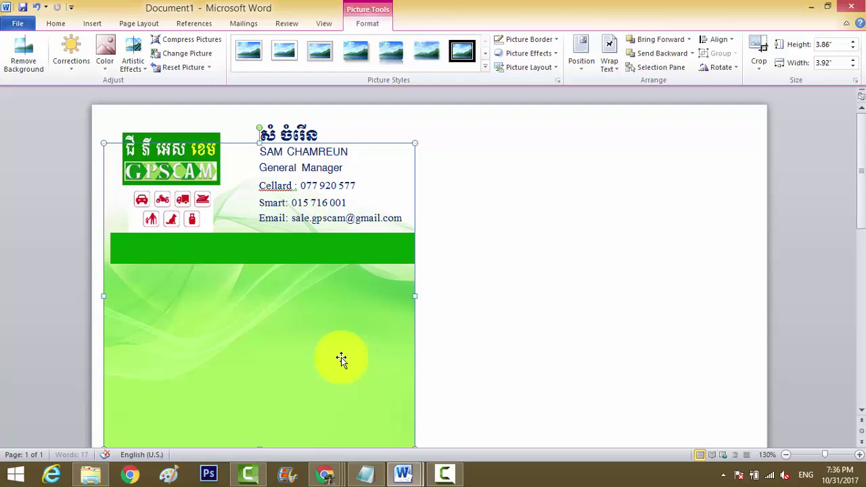
left_click(499, 341)
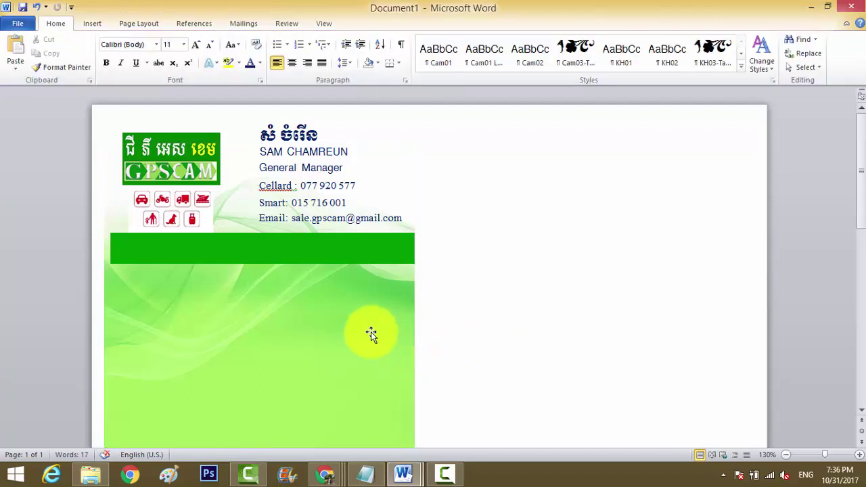
left_click(284, 251)
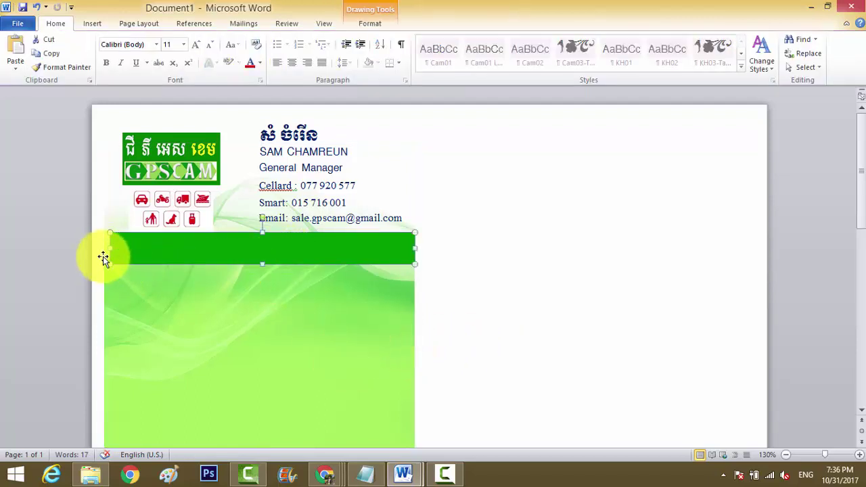
left_click(170, 294)
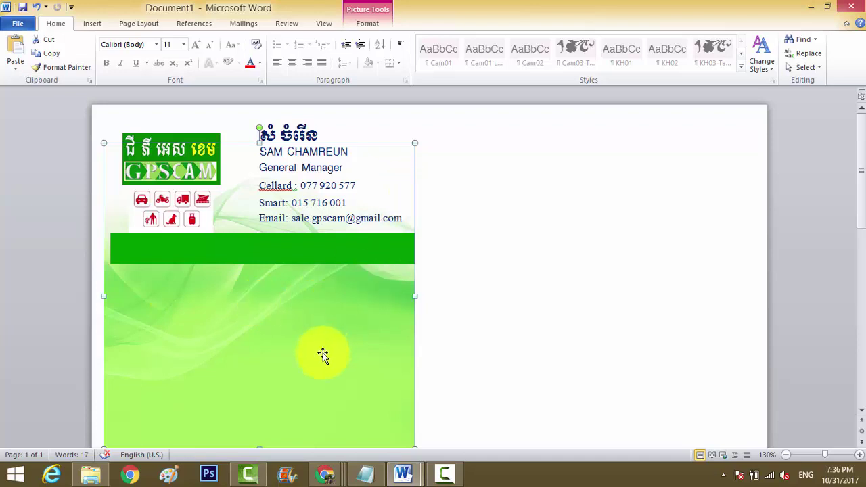
key("Up")
key("Up")
key("Up")
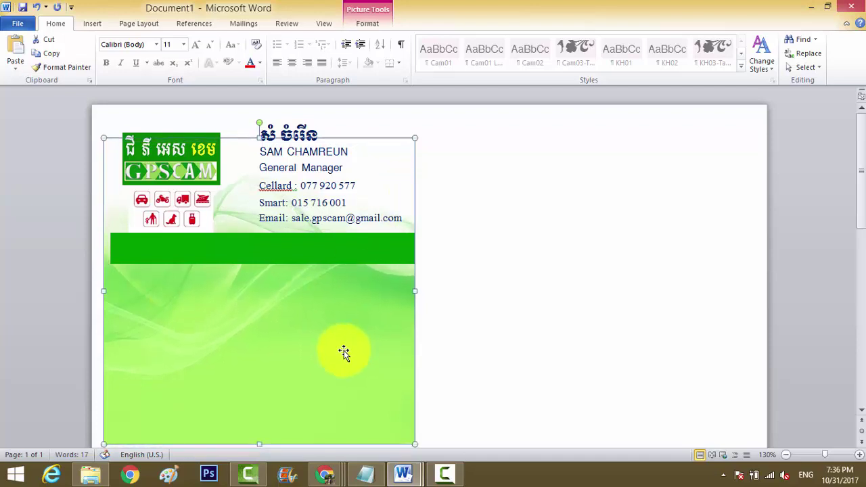
key("Up")
key("Up")
key("Up")
key("Up")
key("Up")
key("Up")
key("Up")
key("Up")
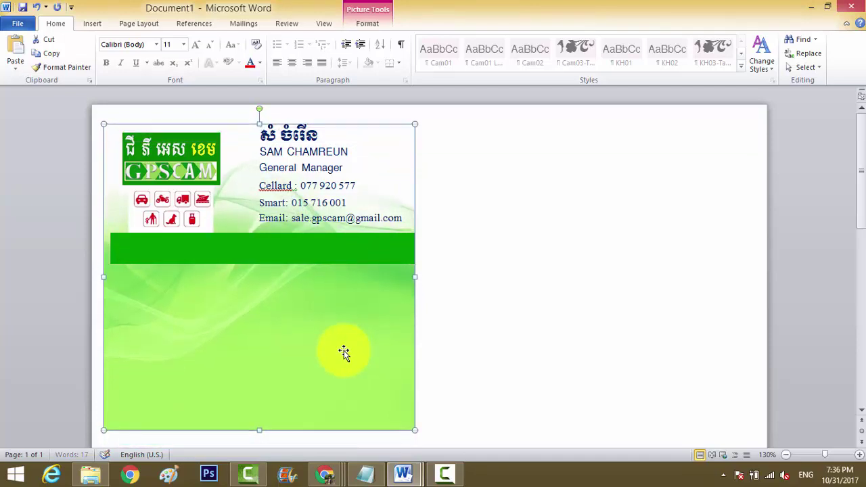
key("Up")
key("Up")
key("Up")
key("Up")
key("Up")
key("Up")
key("Right")
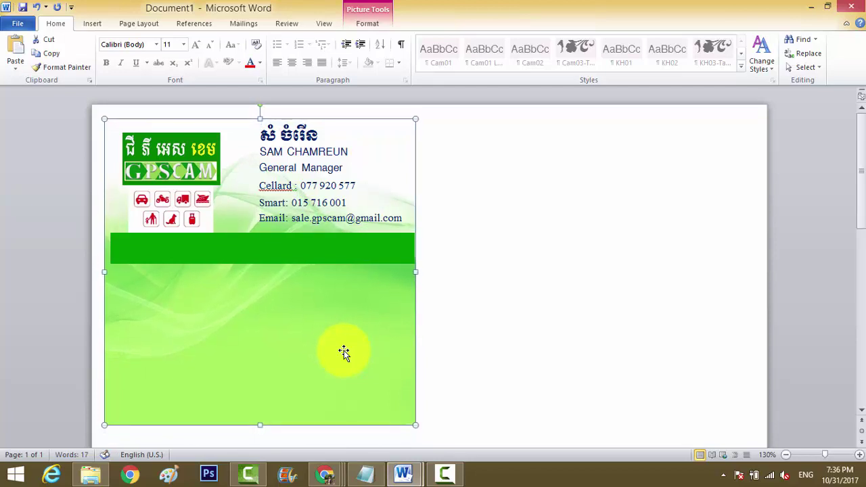
key("Right")
key("Right")
key("Right")
key("Down")
key("Down")
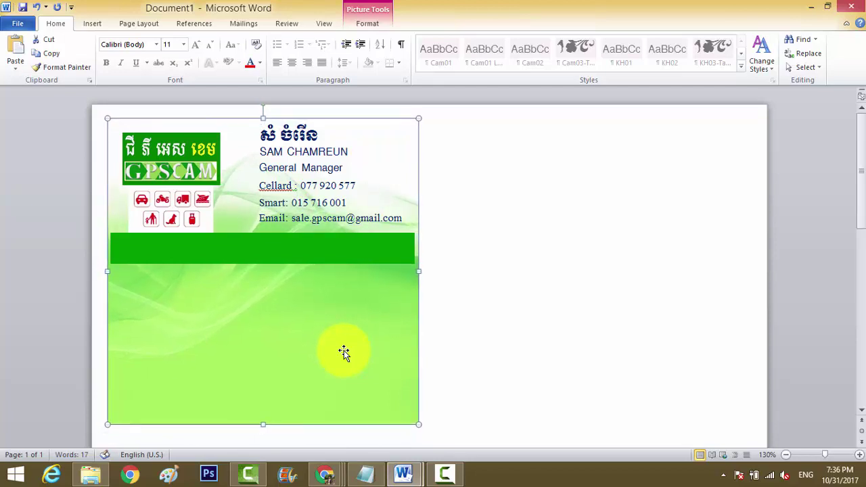
key("Down")
key("Down")
key("Down")
key("Down")
key("Right")
key("Right")
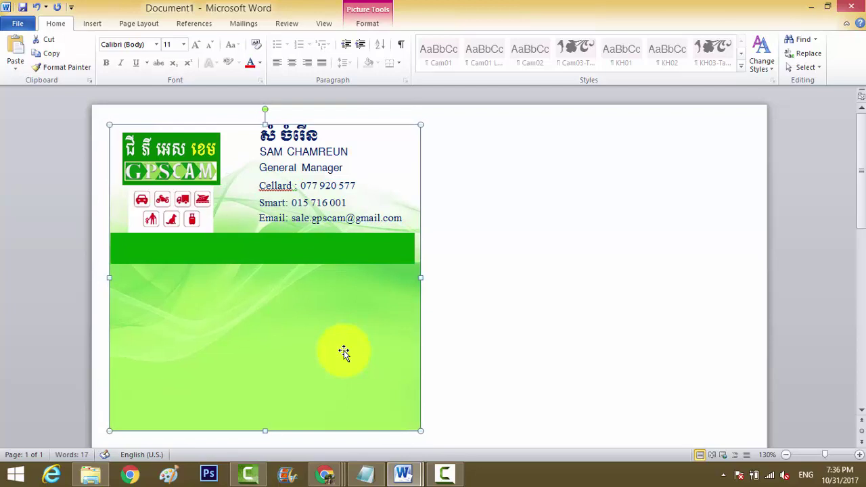
Step: Move the vehicle icons up beside the name and reposition the GPSCAM logo
left_click(539, 346)
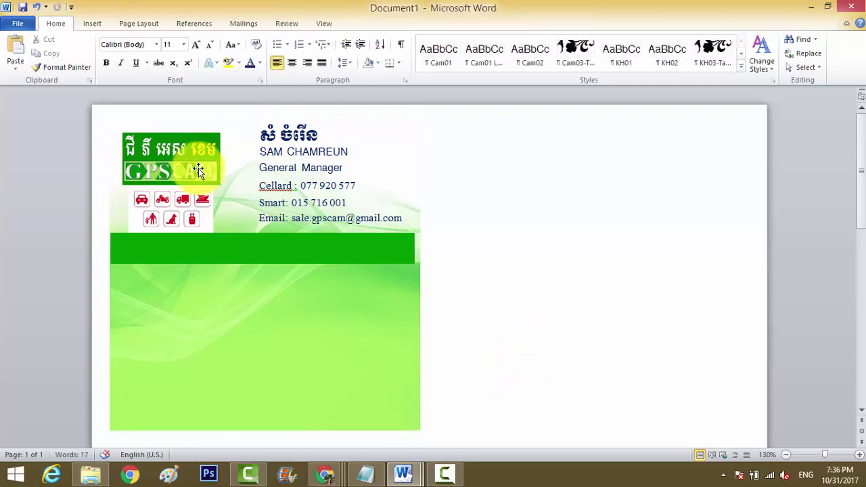
mouse_move(166, 217)
left_mouse_down()
mouse_move(395, 138)
mouse_move(391, 160)
mouse_move(371, 129)
left_mouse_up()
left_click(456, 178)
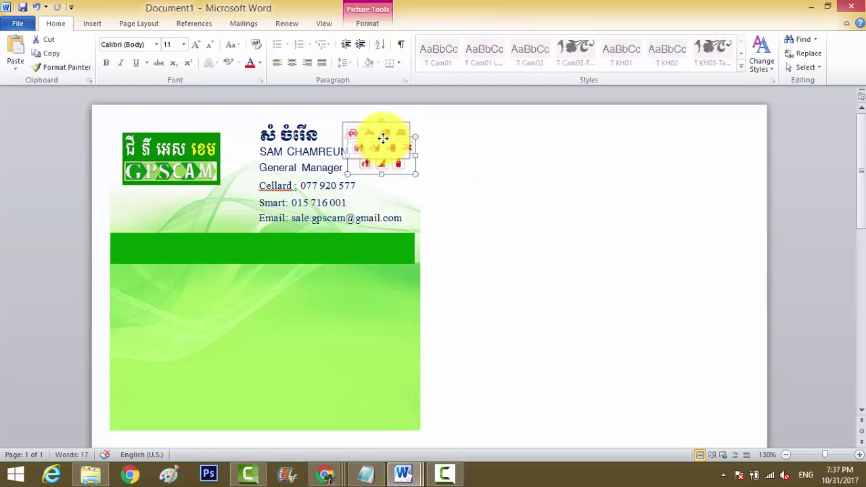
left_click(450, 170)
left_click(174, 164)
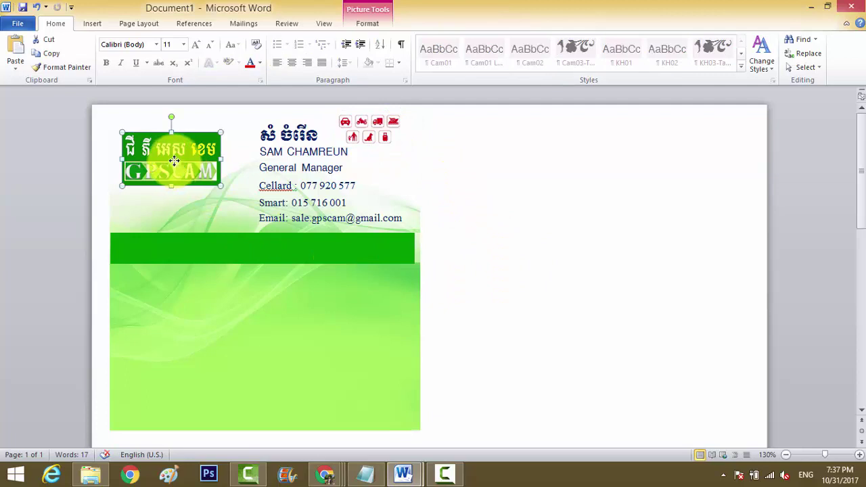
left_click_drag(174, 161, 176, 177)
Step: Nudge the name and title box three steps left toward the logo
left_click(290, 140)
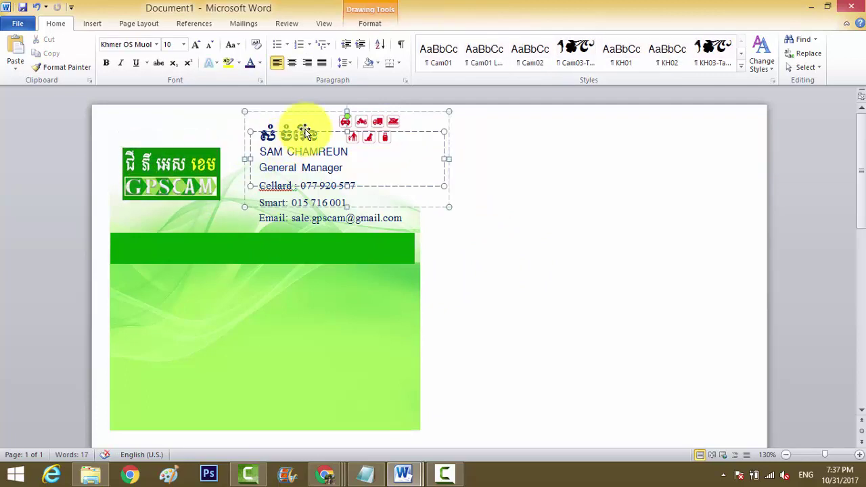
left_click(311, 128)
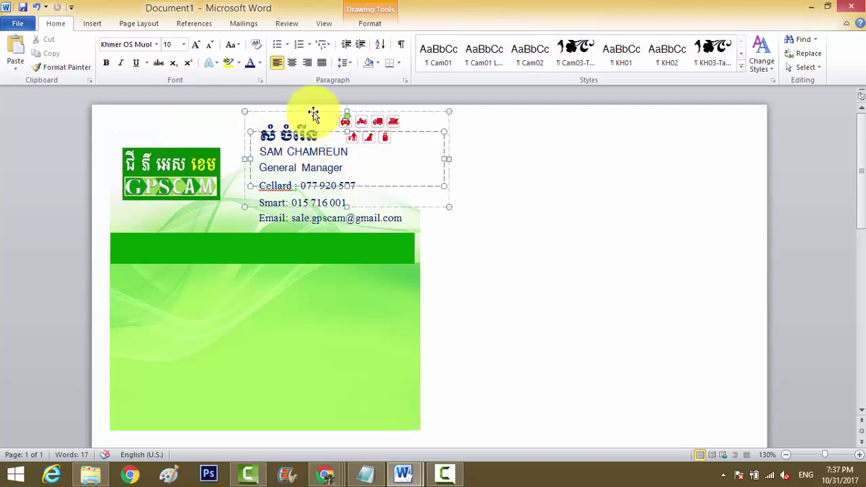
left_click(309, 111)
key("Left")
key("Left")
key("Left")
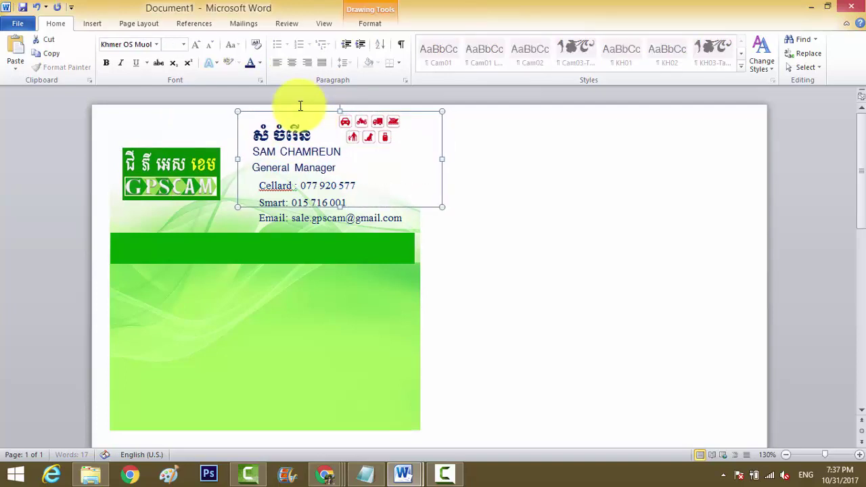
key("Left")
key("Left")
key("Left")
key("Left")
key("Left")
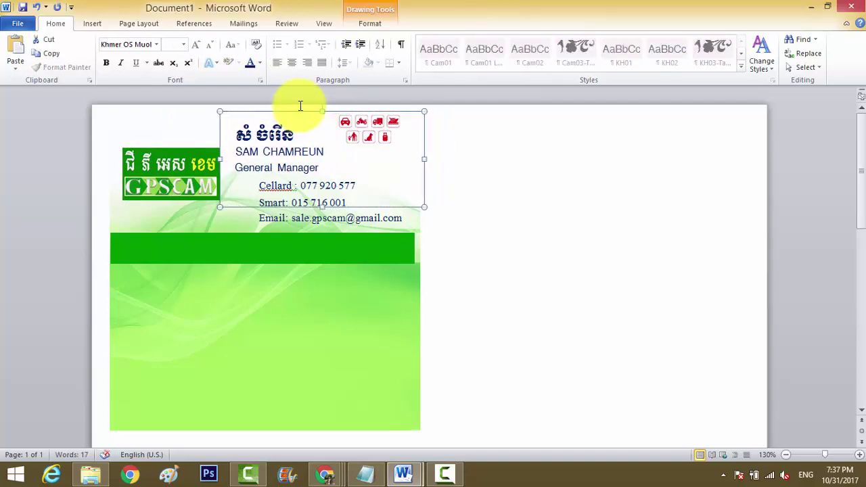
key("Left")
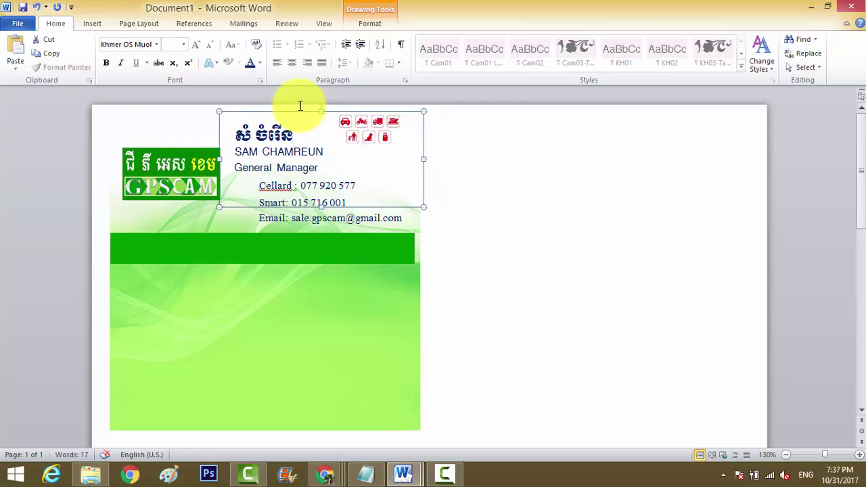
left_click(318, 218)
left_click(572, 223)
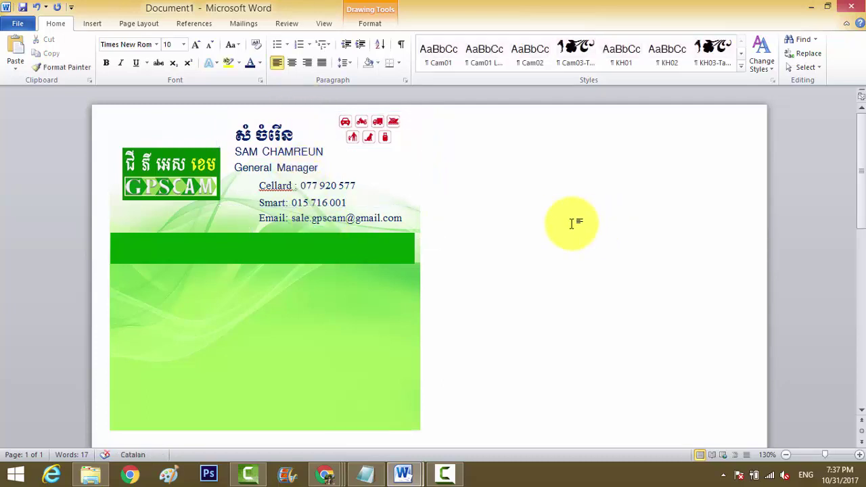
Step: Select and inspect the contact-info text boxes holding the Cellard, Smart and Email lines
left_click(376, 170)
left_click(377, 180)
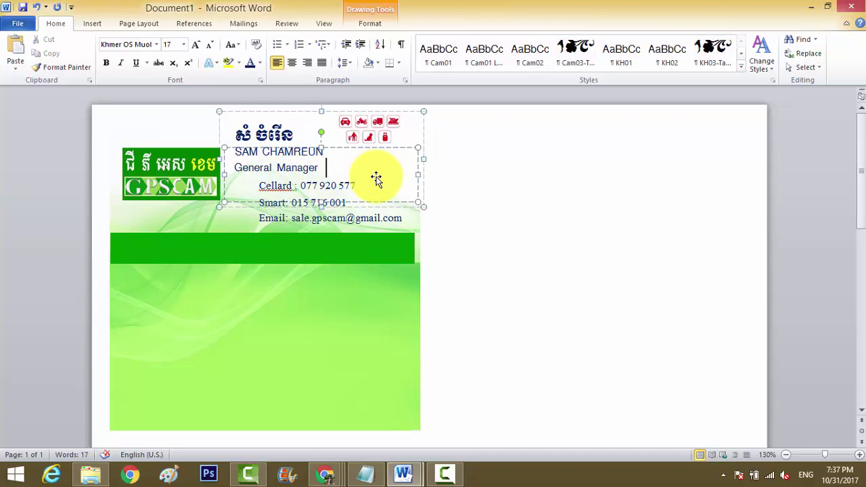
left_click(304, 218)
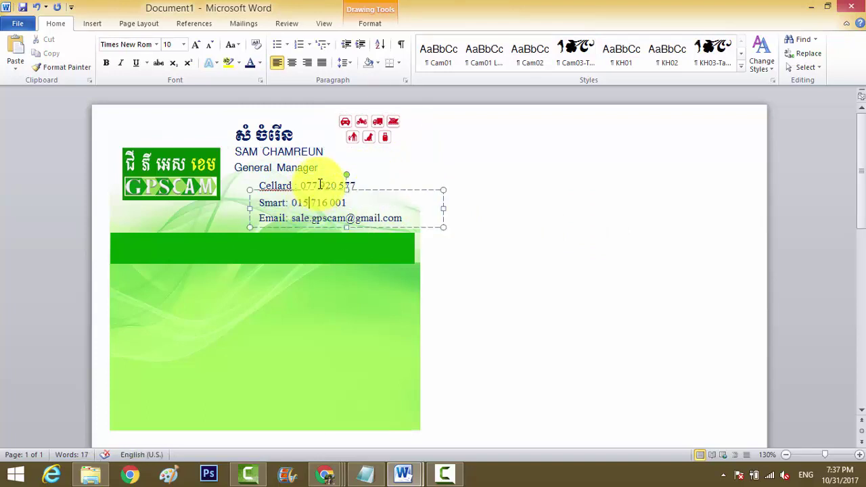
left_click(319, 185)
left_click(362, 175)
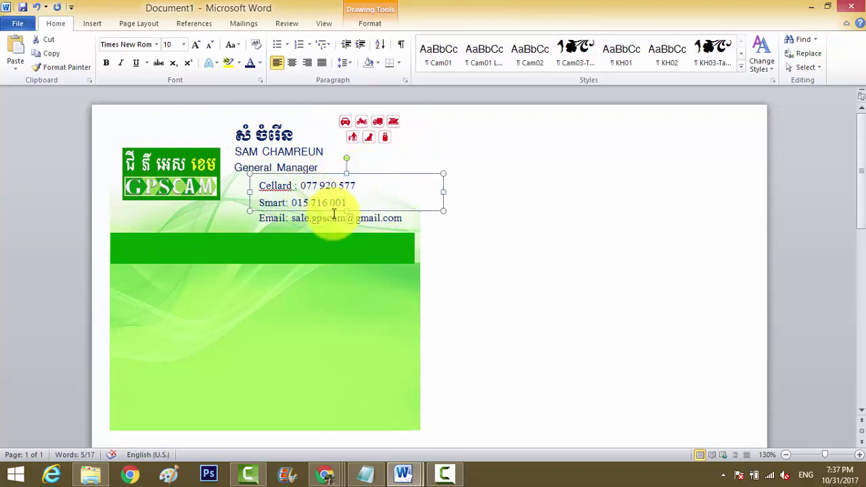
left_click(340, 202)
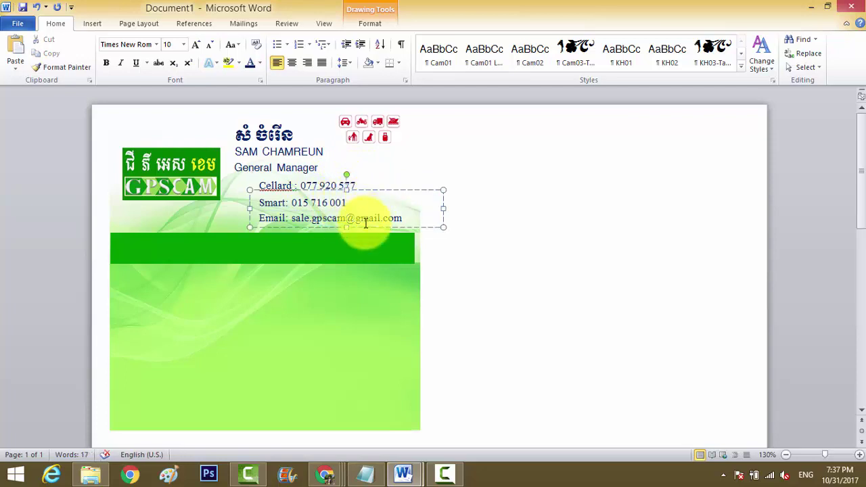
left_click(368, 217)
Step: Group the two contact text boxes and move the group left under the name
left_click(346, 186)
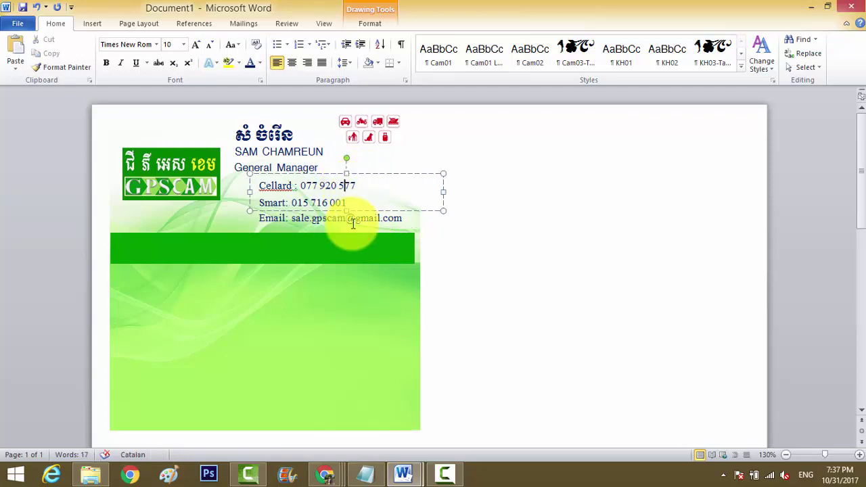
left_click(352, 218)
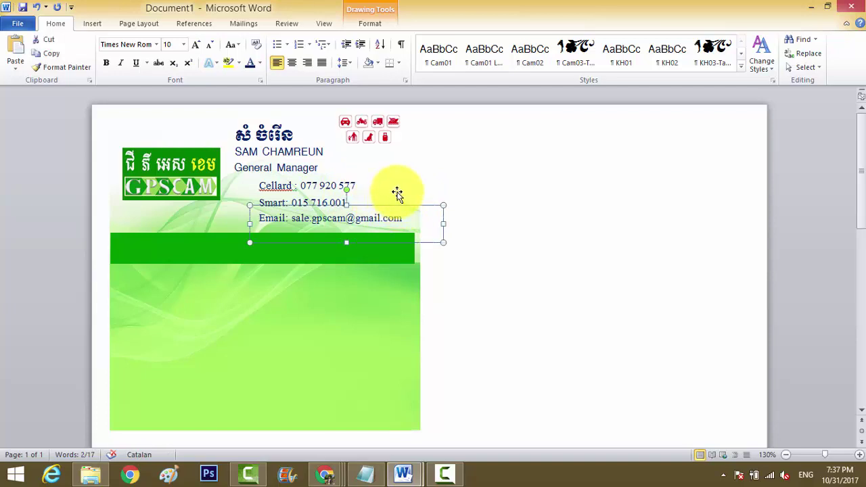
left_click(397, 193, "shift")
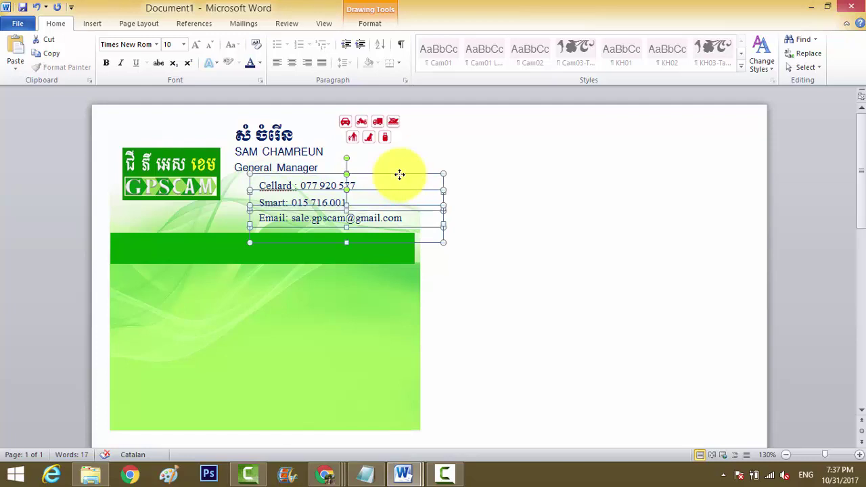
right_click(400, 174)
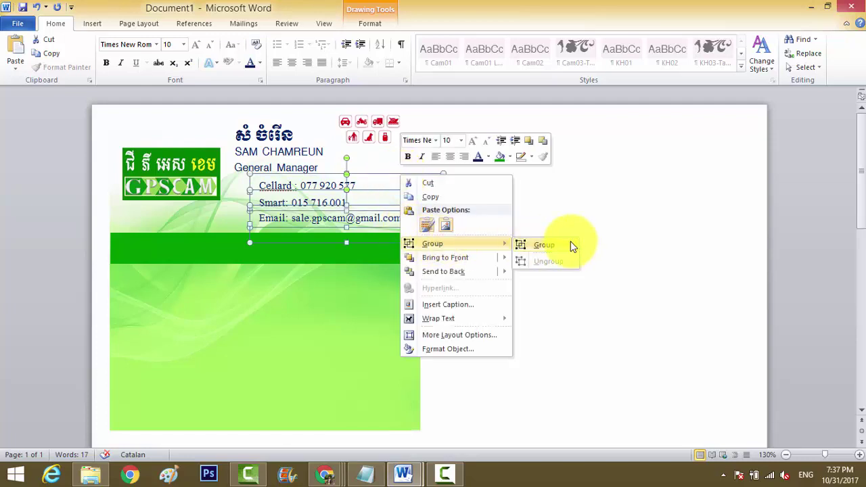
left_click(544, 245)
left_click_drag(418, 170, 400, 167)
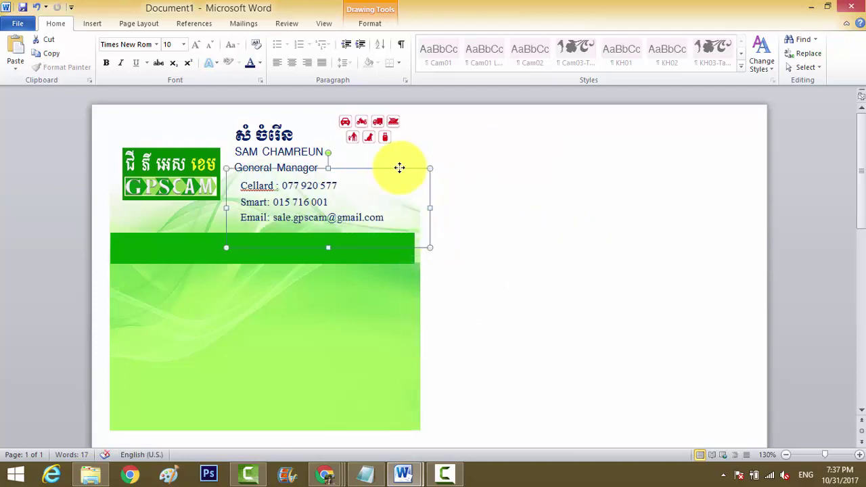
key("Left")
key("Left")
key("Left")
key("Left")
key("Left")
key("Left")
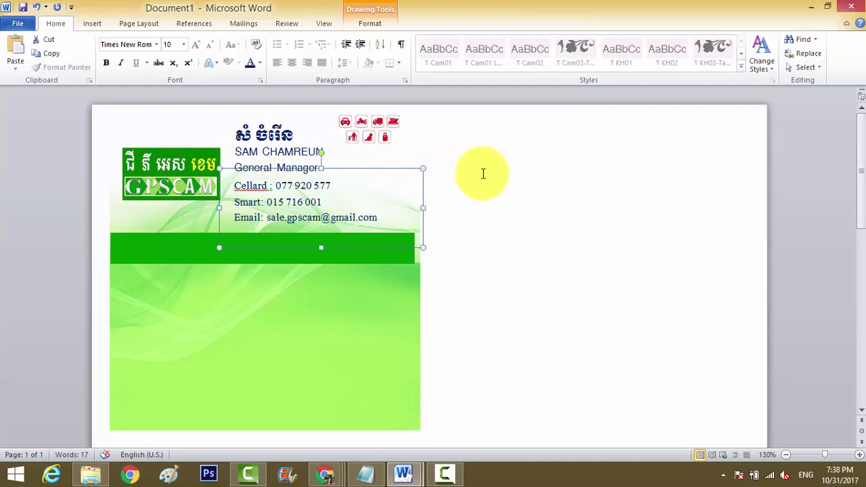
Step: Enlarge the red vehicle icon picture and place it beside the name
left_click_drag(364, 127, 362, 165)
mouse_move(397, 138)
left_mouse_down()
mouse_move(401, 130)
mouse_move(379, 137)
left_mouse_up()
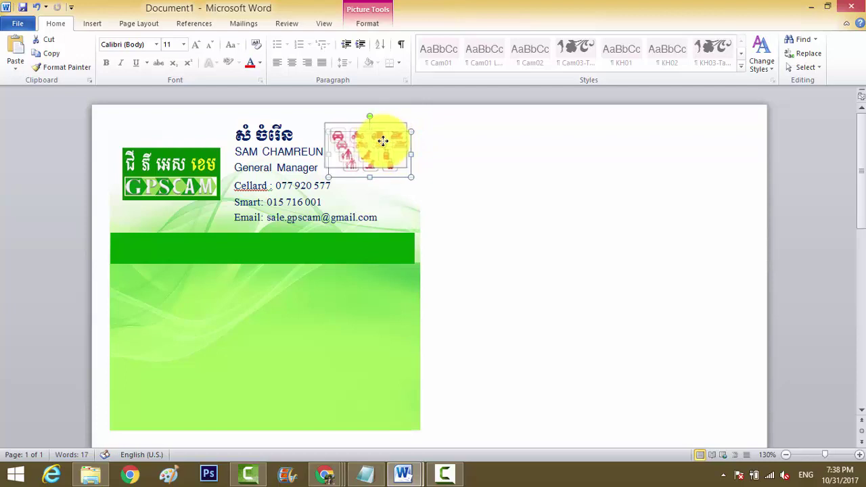
left_click(432, 304)
Step: Widen the green bar so it reaches the card's right edge
left_click(365, 318)
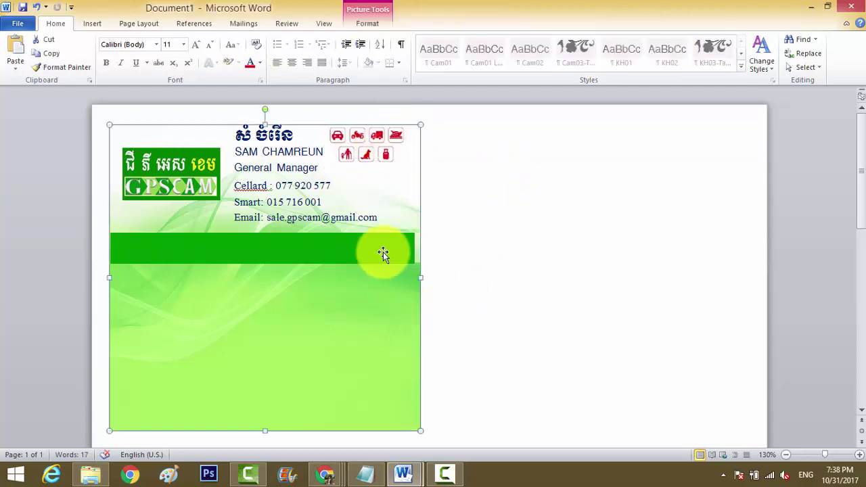
left_click(408, 249)
left_click_drag(424, 248, 426, 249)
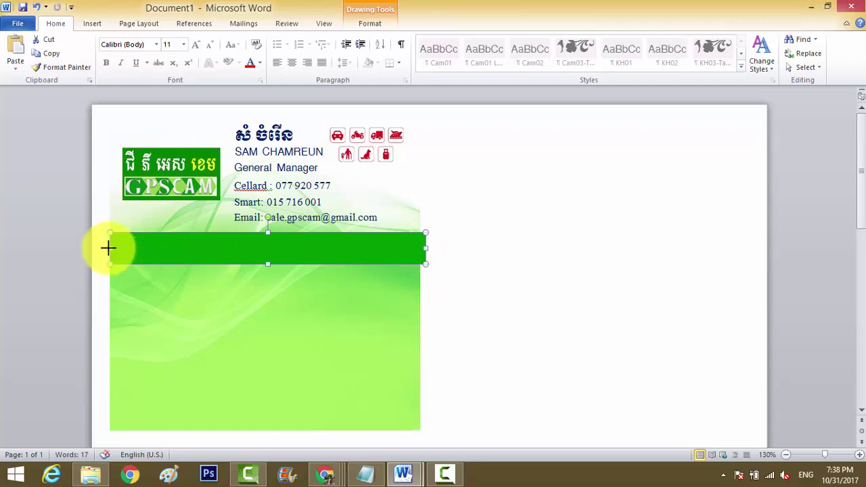
left_click(525, 265)
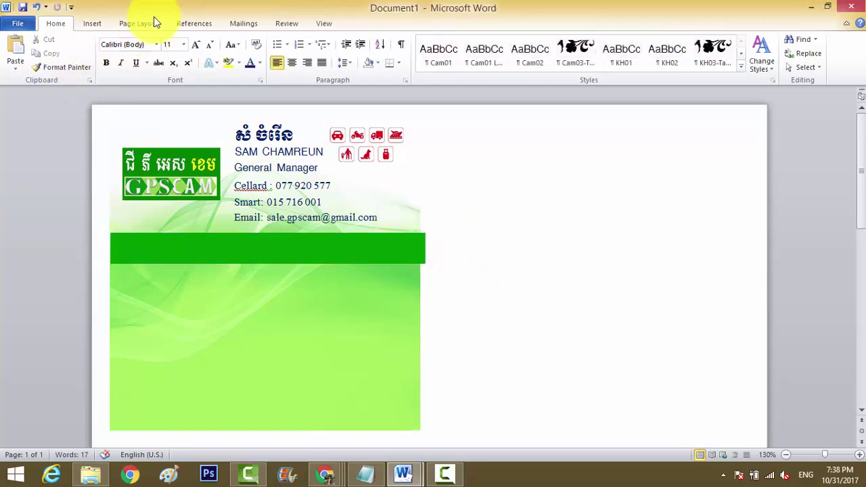
left_click(93, 23)
left_click(139, 25)
Step: Draw a rectangle to the right of the card and type 'sss' into it
left_click(94, 26)
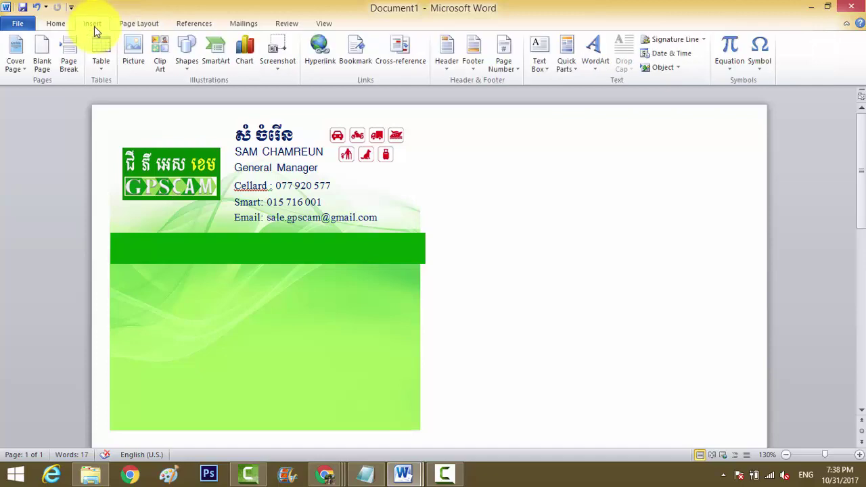
left_click(188, 60)
left_click(203, 95)
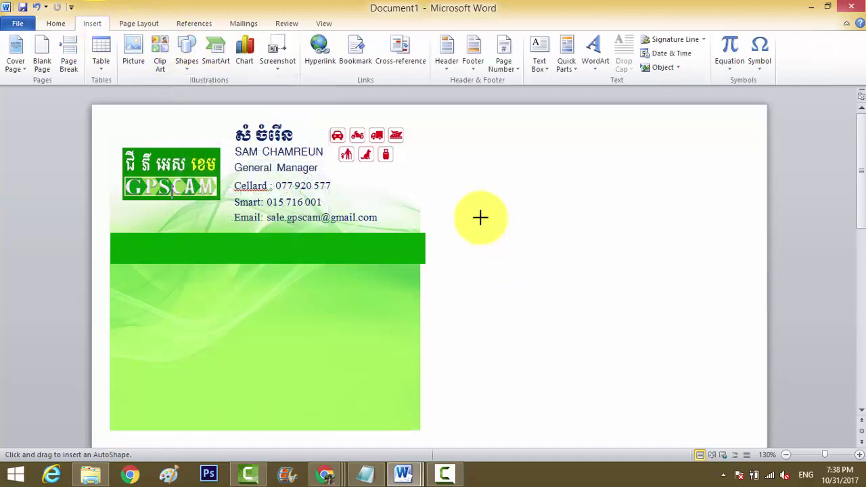
mouse_move(481, 217)
left_mouse_down()
mouse_move(705, 297)
mouse_move(749, 285)
left_mouse_up()
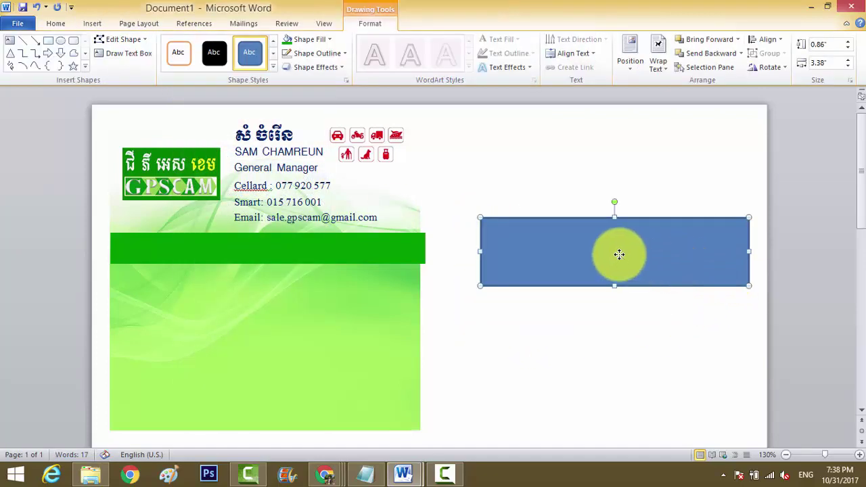
right_click(619, 253)
left_click(648, 100)
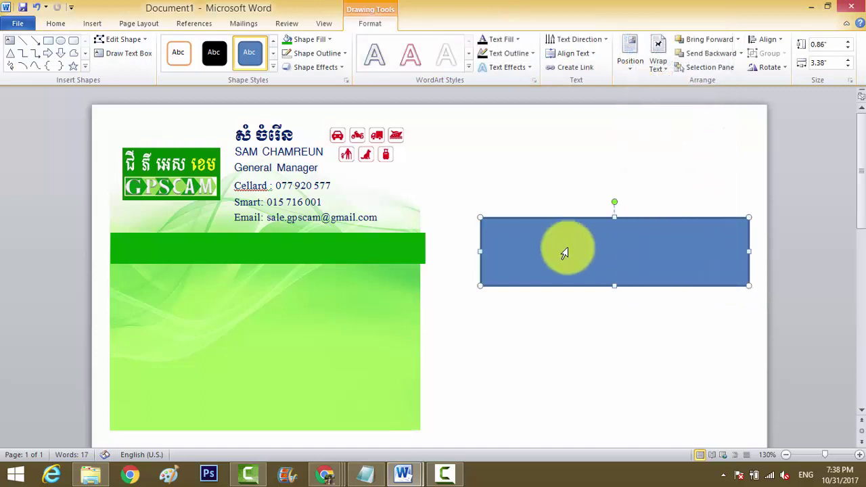
type("sss")
left_click_drag(645, 242, 546, 247)
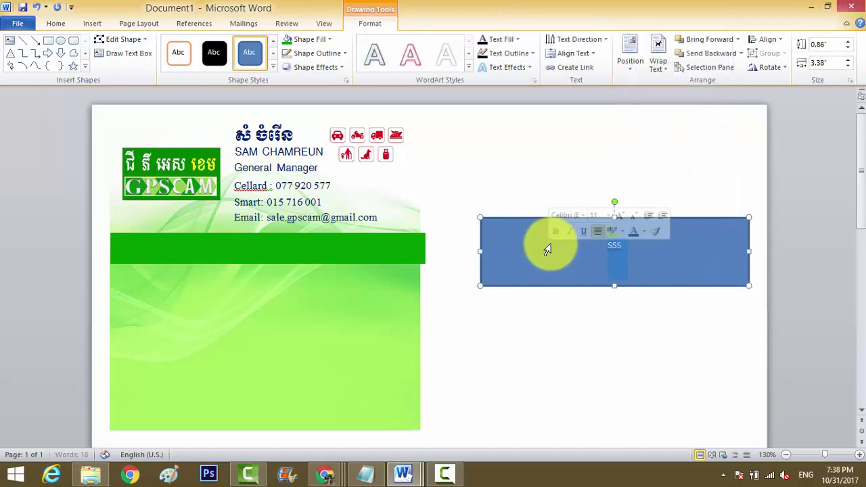
left_click(535, 220)
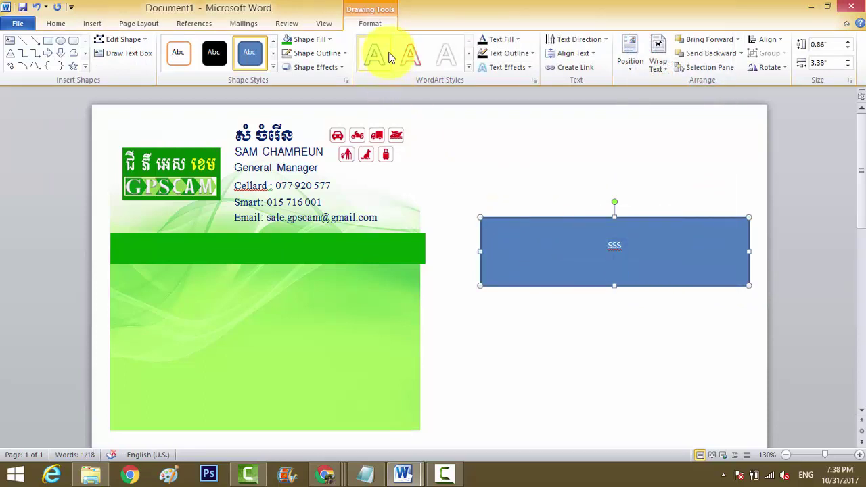
Step: Remove the rectangle's fill and its outline
left_click(327, 40)
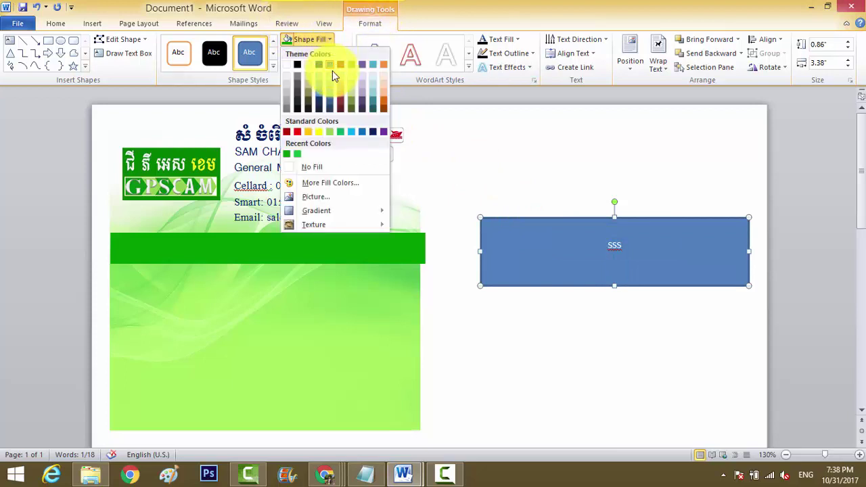
left_click(317, 167)
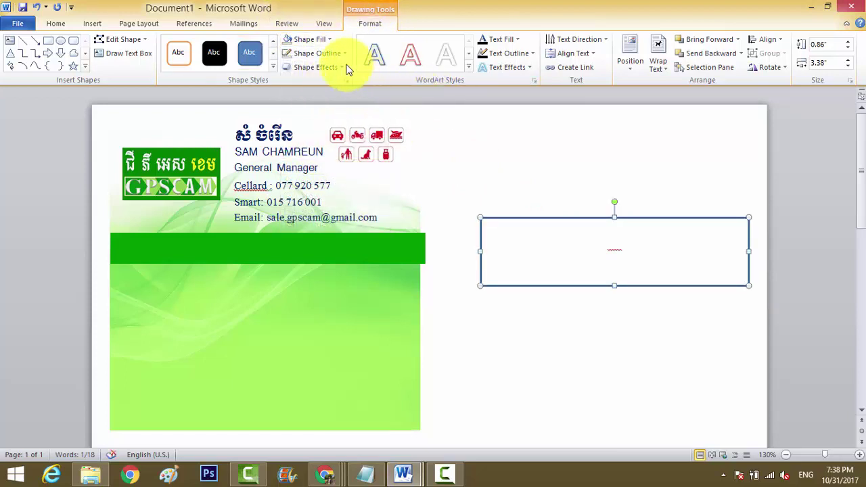
left_click(346, 53)
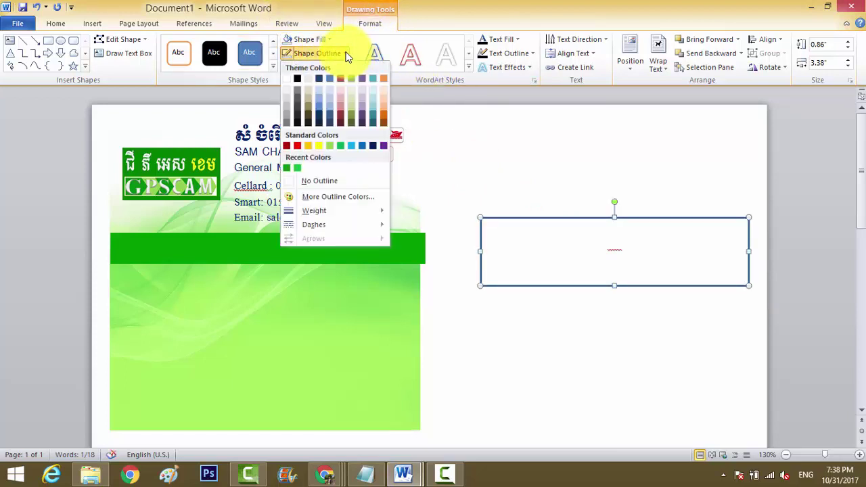
left_click(319, 180)
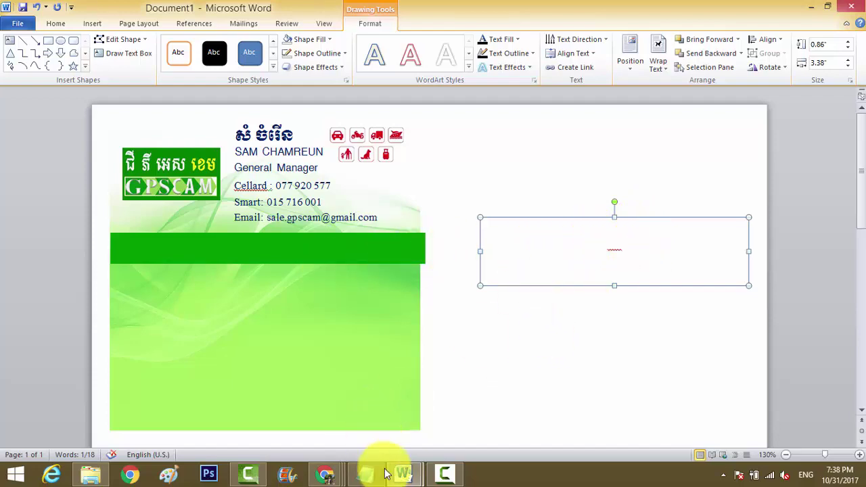
mouse_move(404, 474)
mouse_move(338, 369)
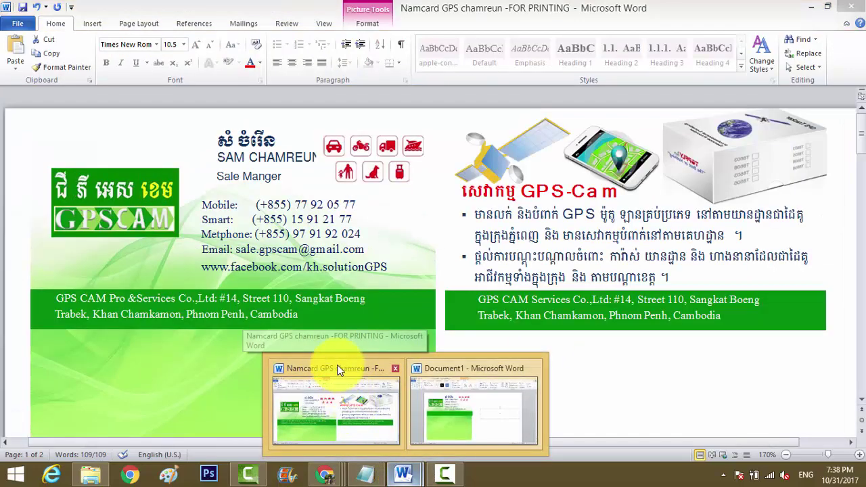
left_click(298, 313)
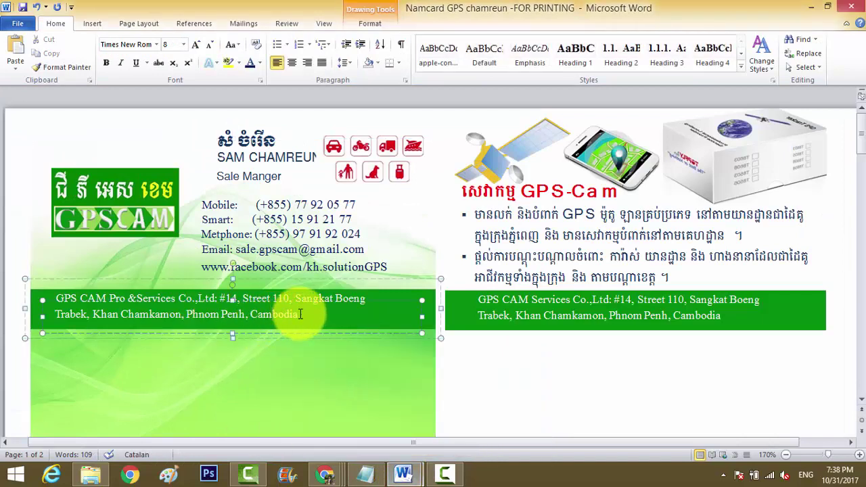
left_click_drag(300, 313, 59, 314)
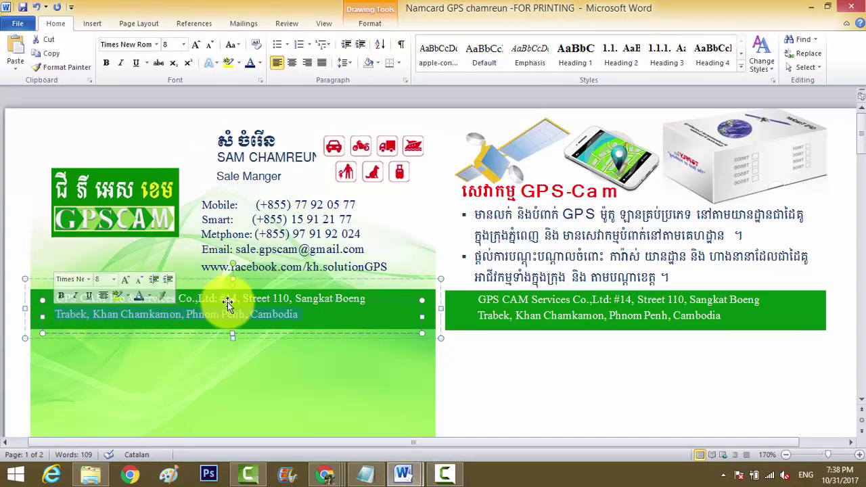
left_click(276, 299)
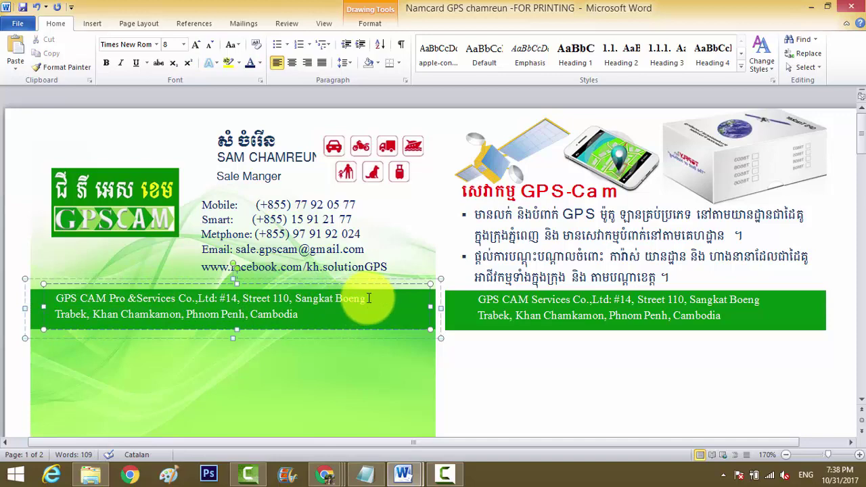
left_click_drag(369, 298, 55, 299)
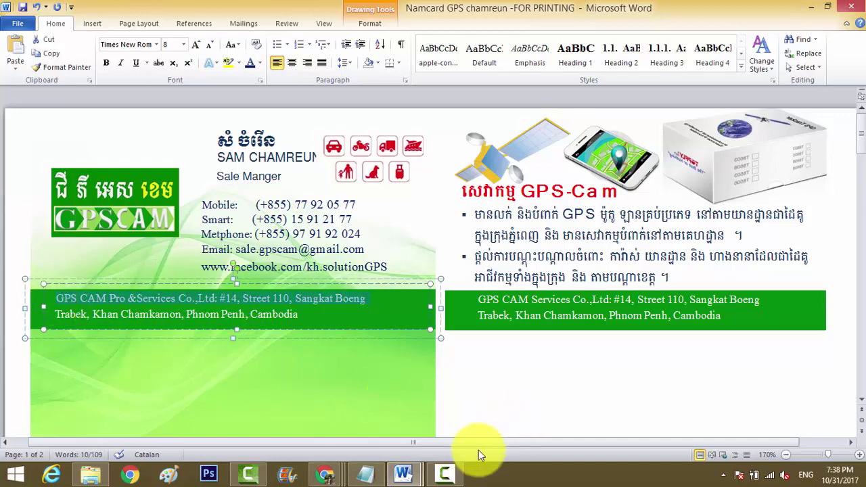
mouse_move(406, 476)
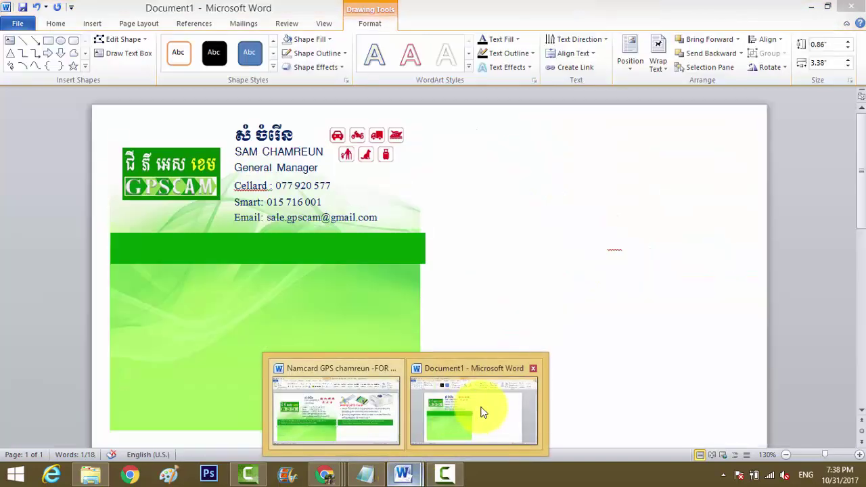
Step: Paste the first address line into the text box, move it onto the green bar and widen it
left_click(485, 406)
left_click(584, 255)
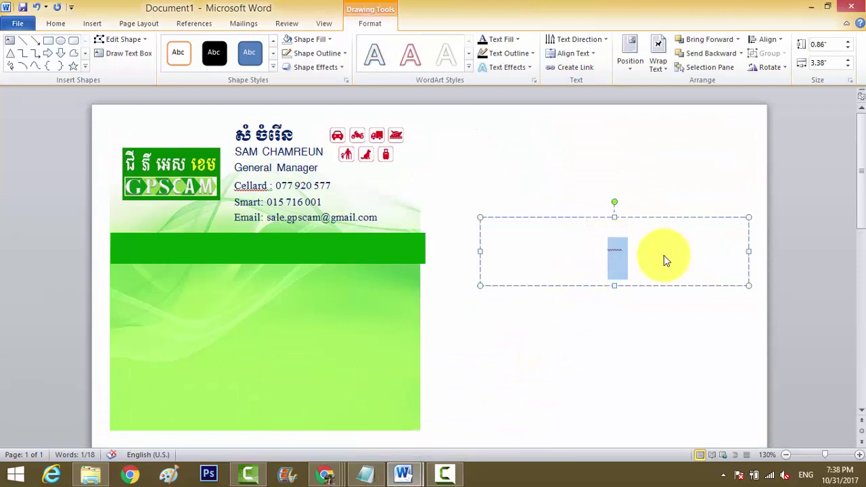
key("ctrl+v")
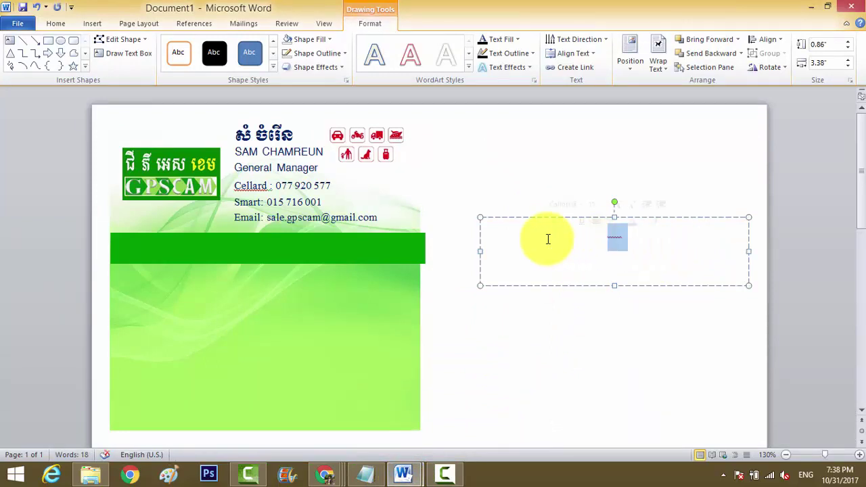
left_click_drag(684, 220, 313, 228)
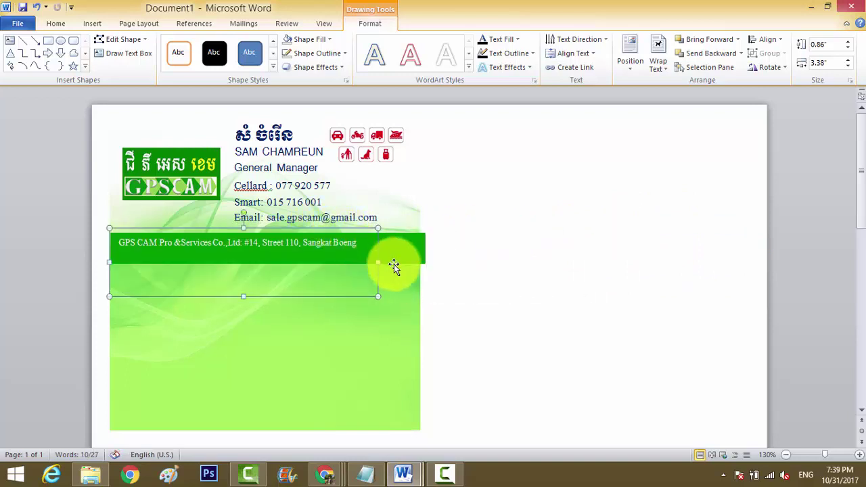
left_click_drag(378, 260, 421, 257)
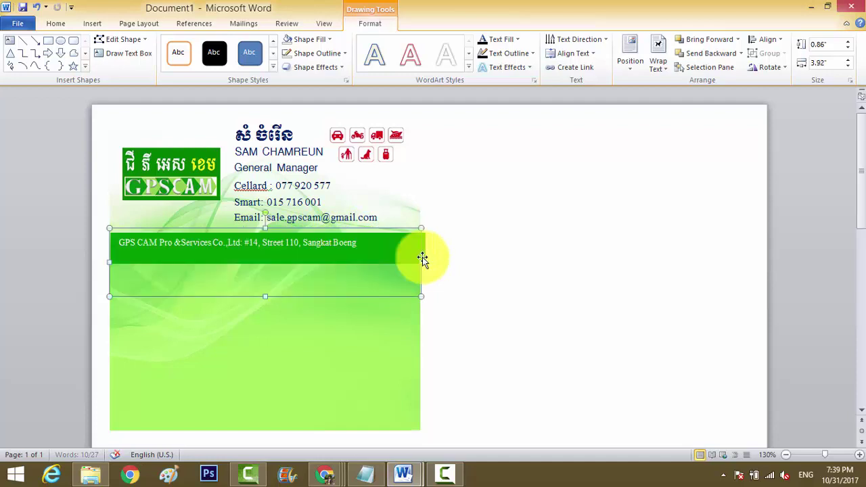
Step: Set the address line to size 10, then a smaller size so it fits one line
left_click_drag(368, 246, 116, 243)
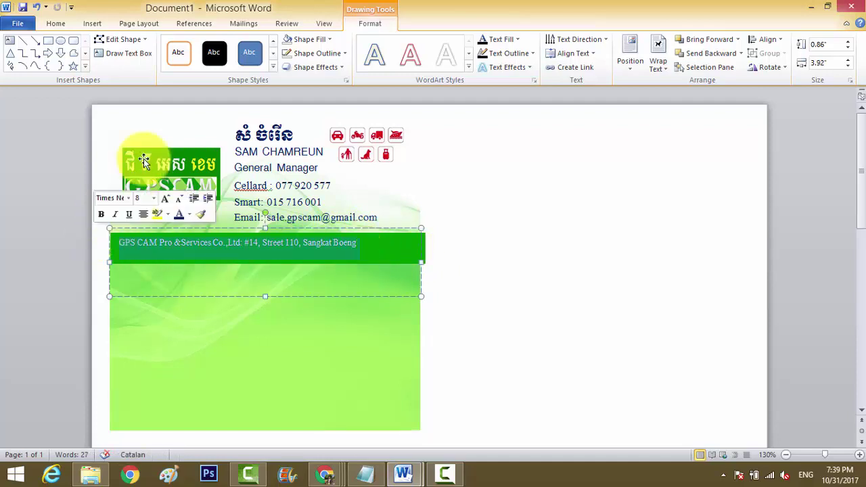
left_click(55, 24)
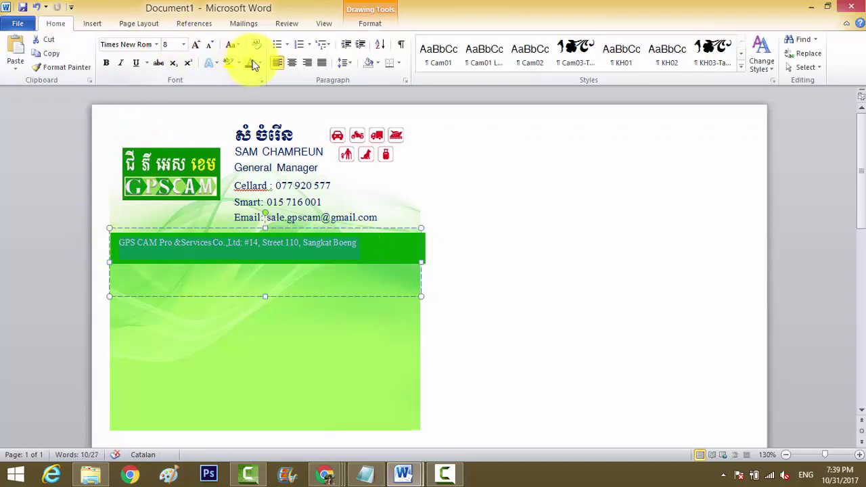
left_click(183, 44)
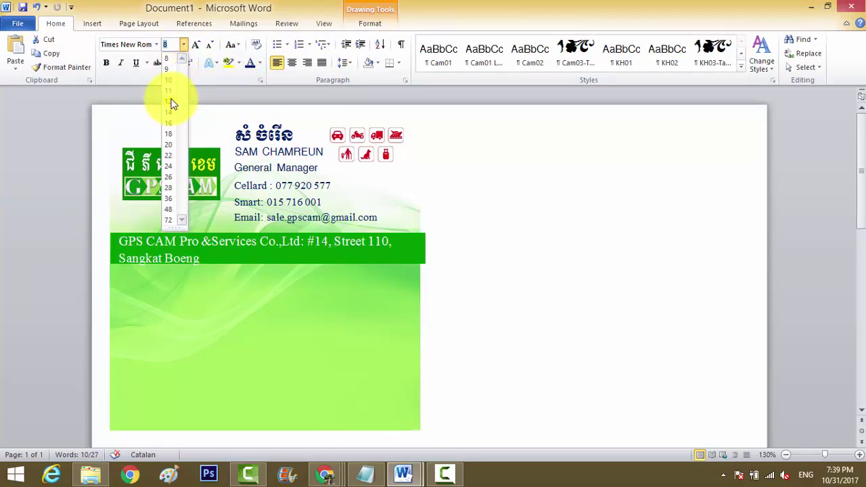
left_click(168, 81)
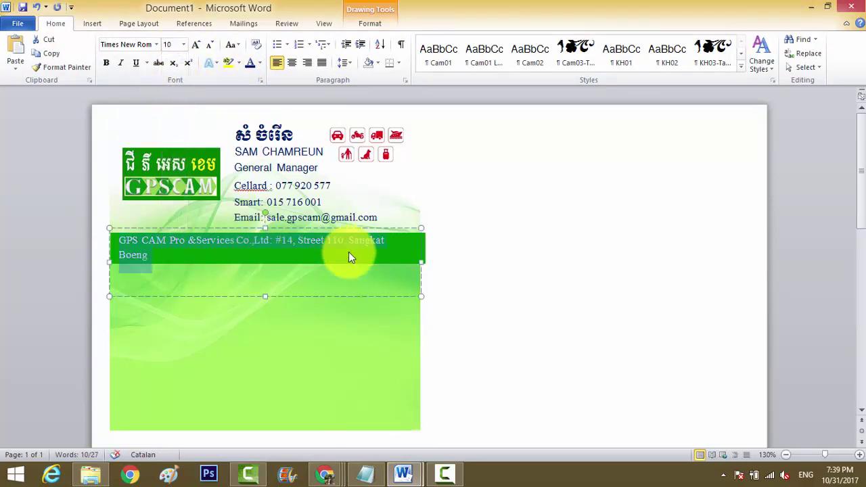
left_click(183, 45)
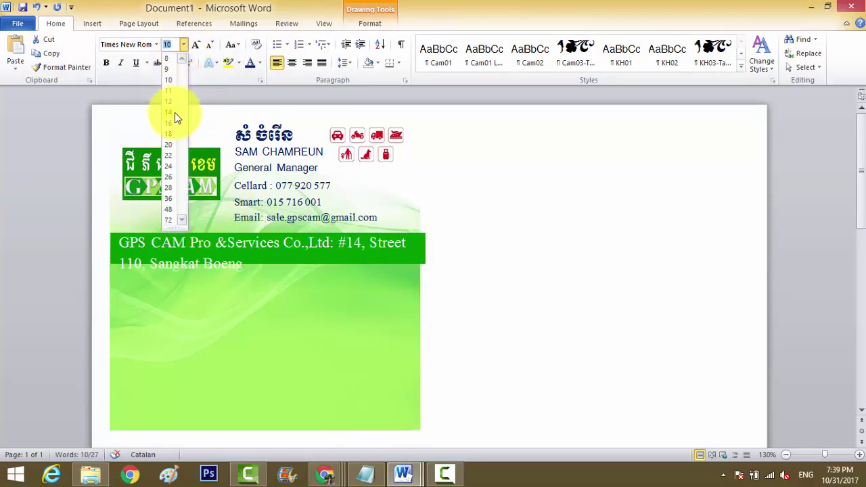
left_click(166, 71)
left_click(555, 273)
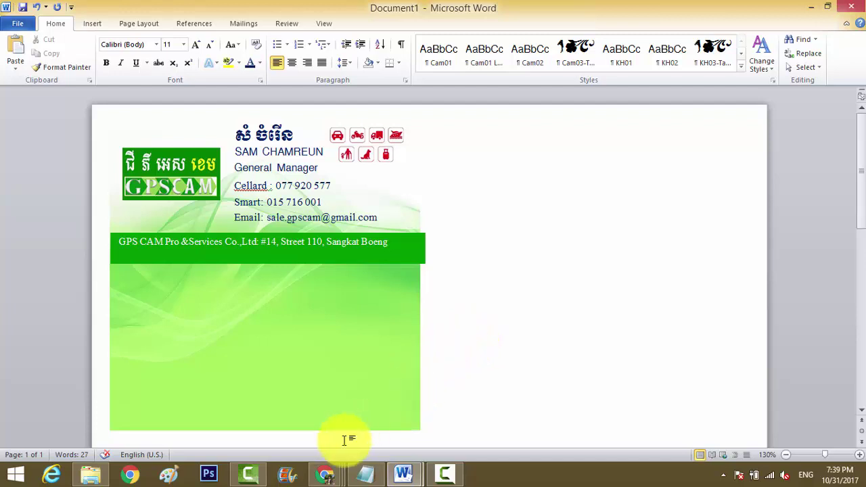
Step: Duplicate the address box below it and copy the second address line from the Namcard document
left_click(364, 242)
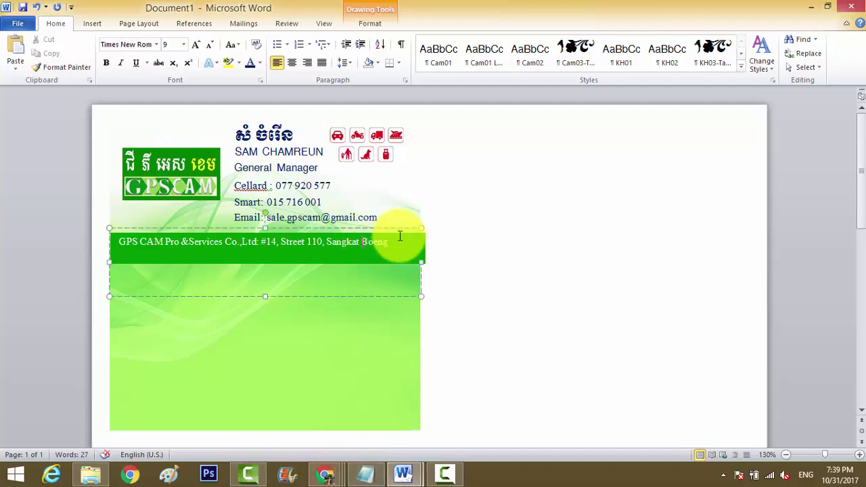
left_click_drag(402, 228, 400, 253)
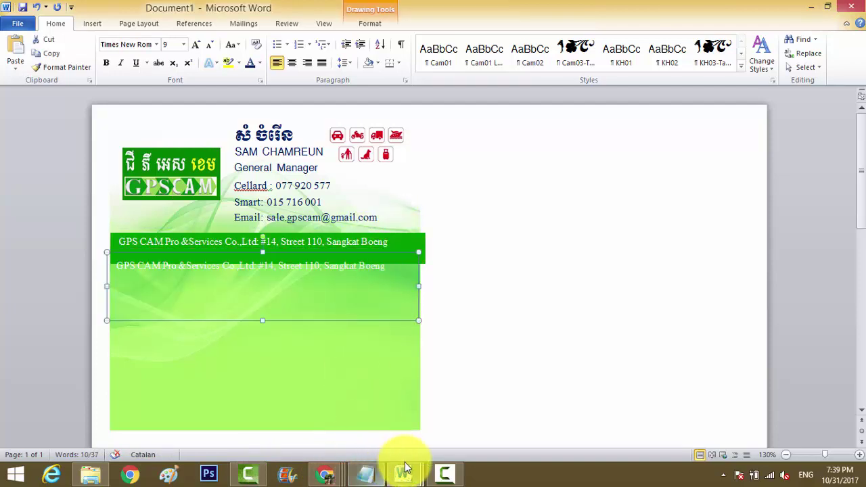
mouse_move(405, 473)
left_click(341, 418)
left_click(312, 310)
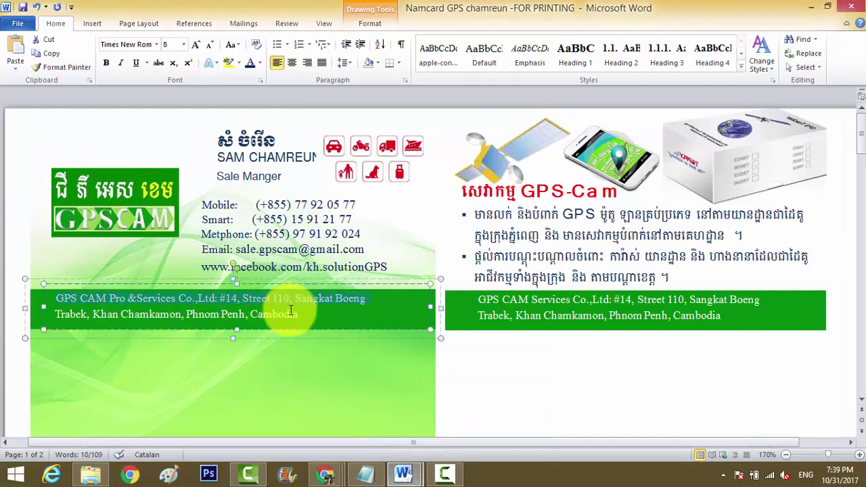
left_click_drag(298, 313, 62, 317)
key("ctrl+c")
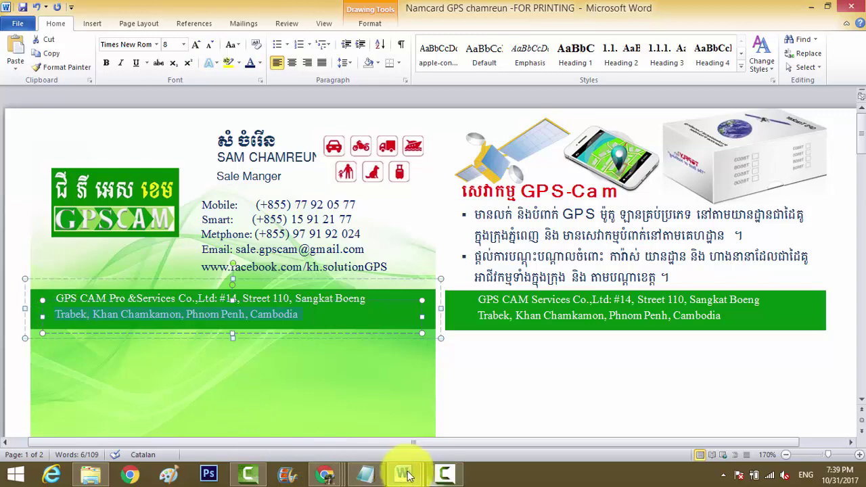
mouse_move(403, 473)
left_click(415, 423)
Step: Paste the second address line into the duplicate box and nudge it into alignment
left_click(284, 298)
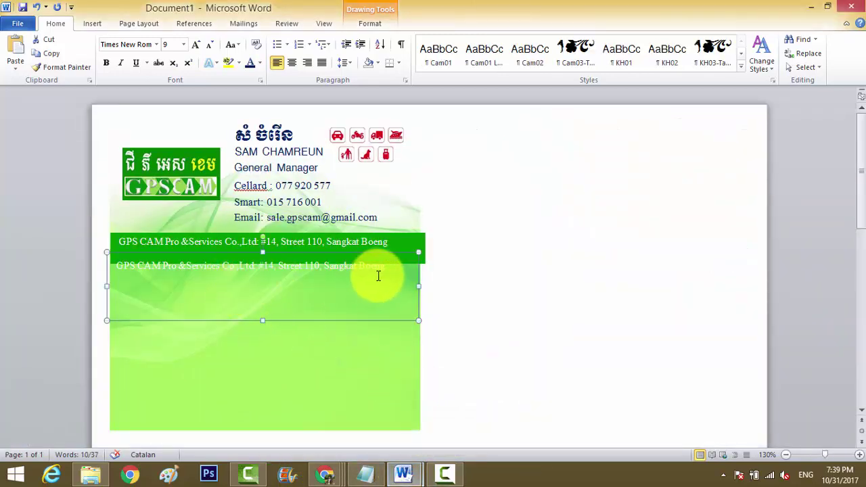
left_click_drag(388, 269, 115, 265)
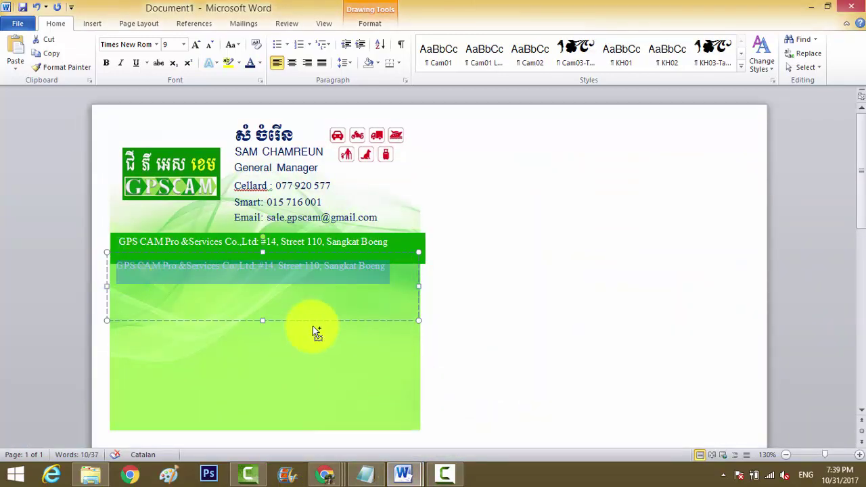
key("ctrl+v")
left_click(349, 312)
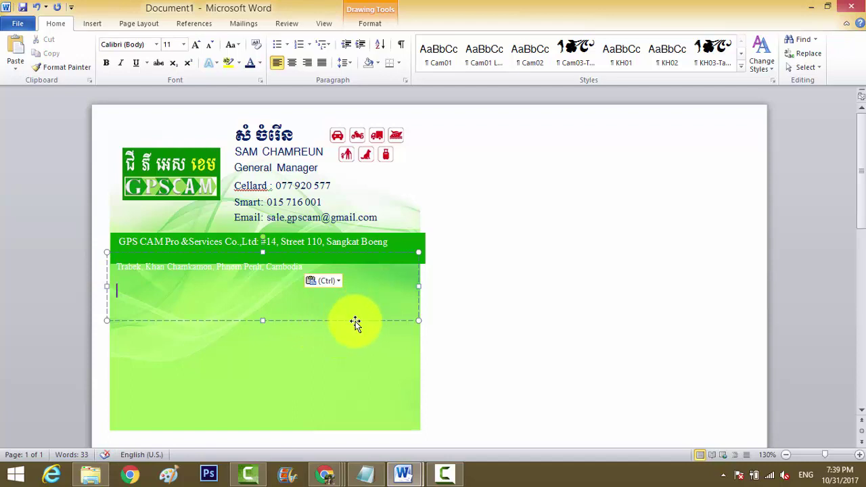
key("Up")
key("Up")
key("Up")
key("Up")
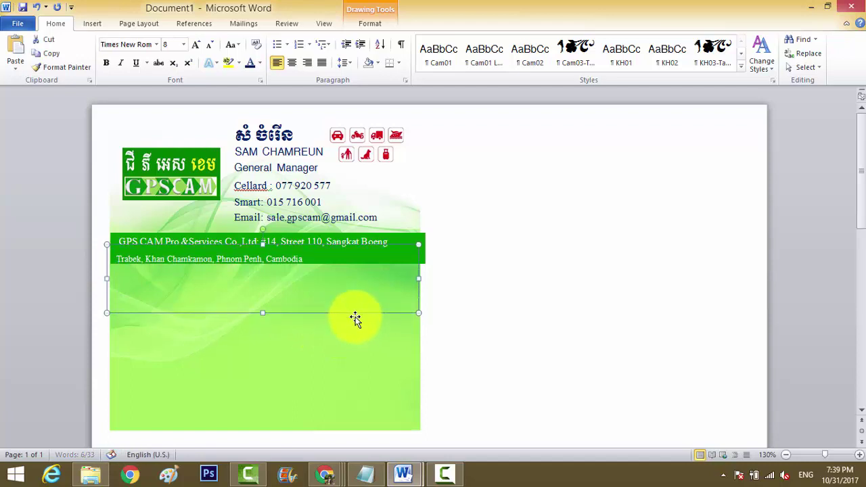
key("Up")
key("Up")
key("ctrl+Down")
key("ctrl+Right")
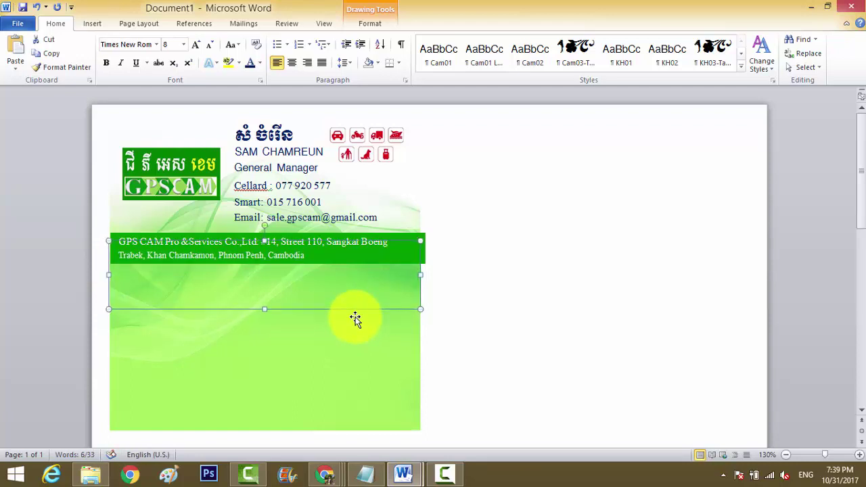
Step: Set both address lines to font size 11
left_click_drag(309, 267, 119, 241)
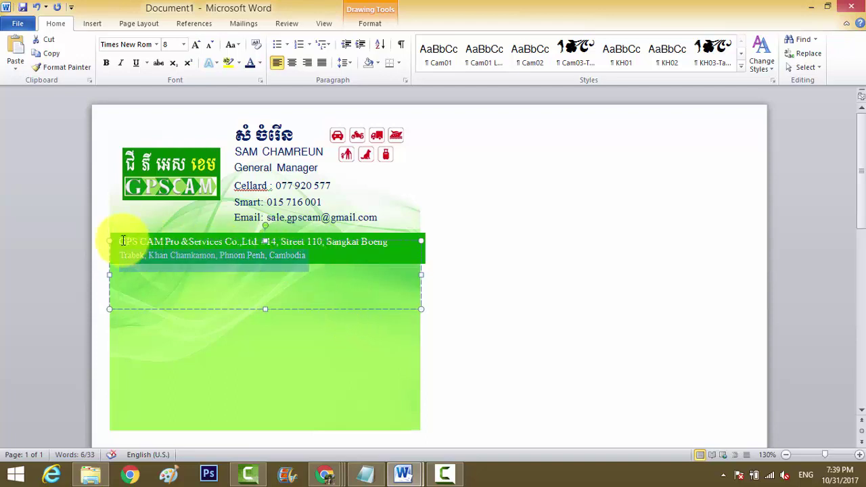
left_click(172, 44)
type("11")
key("Return")
left_click(458, 304)
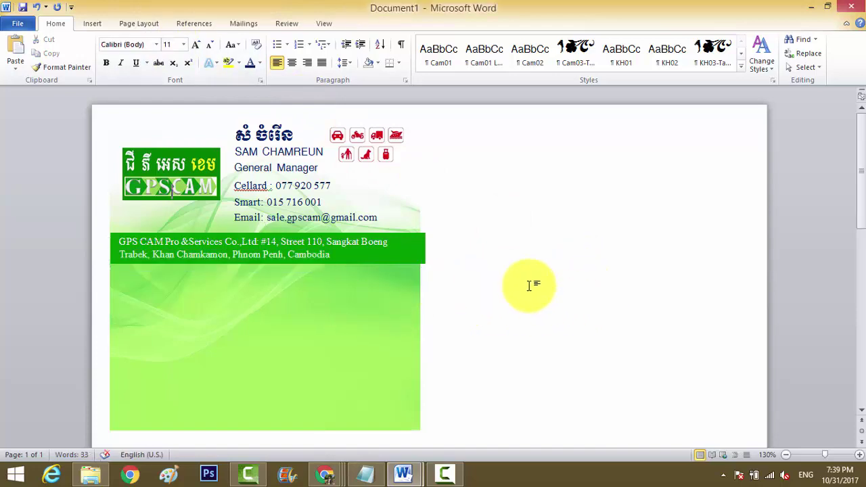
Step: Zoom in on the card and select the address text box on the green bar
scroll(533, 289, "up", 1, "ctrl")
scroll(534, 289, "up", 1, "ctrl")
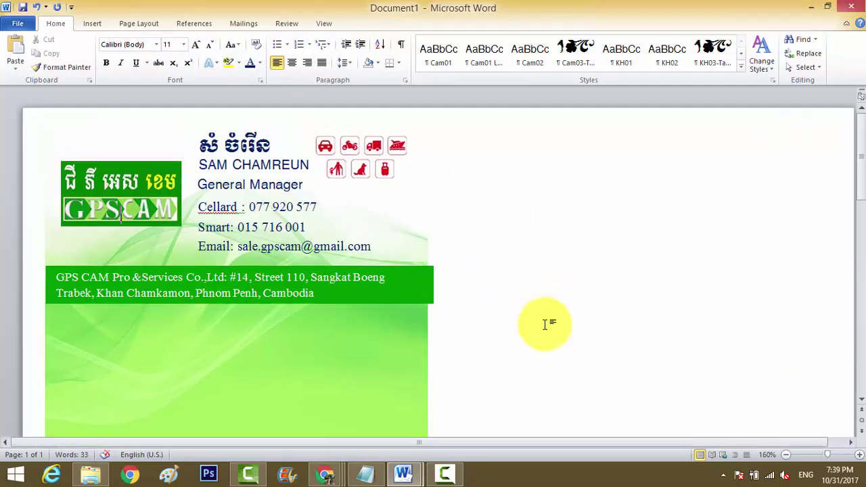
scroll(546, 324, "up", 2, "ctrl")
scroll(547, 324, "up", 1, "ctrl")
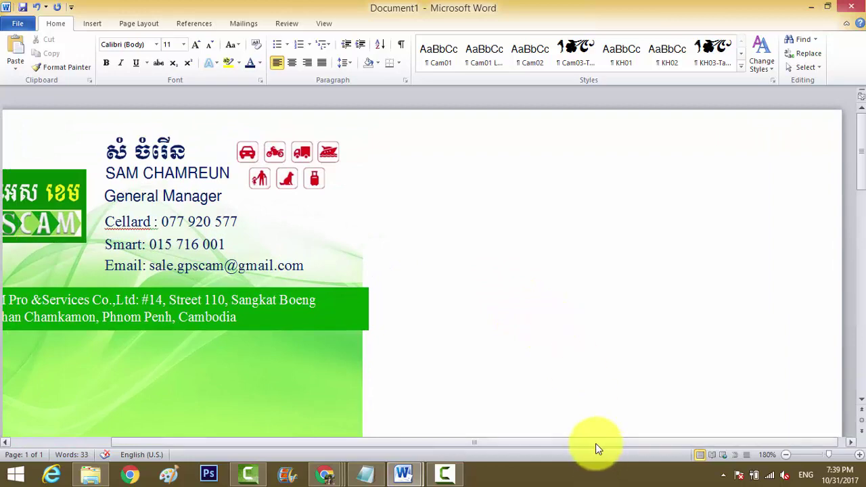
left_click_drag(596, 443, 495, 443)
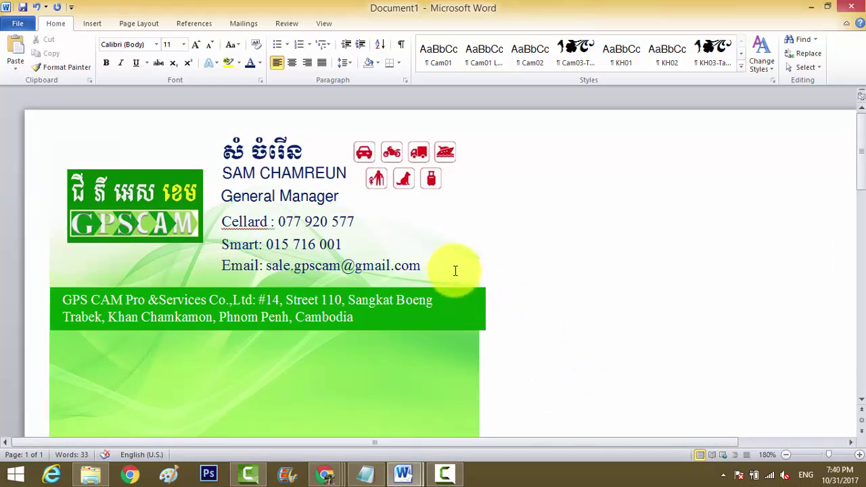
scroll(600, 280, "down", 1)
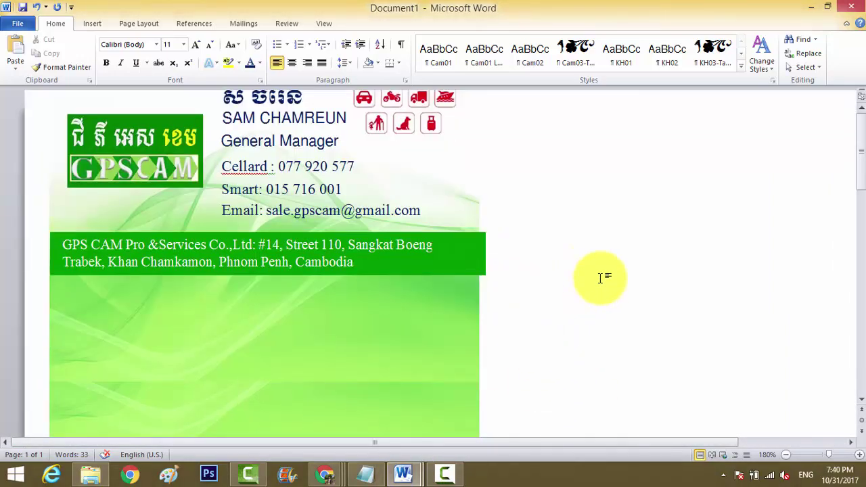
scroll(601, 280, "down", 1)
scroll(602, 281, "up", 2)
left_click(288, 365)
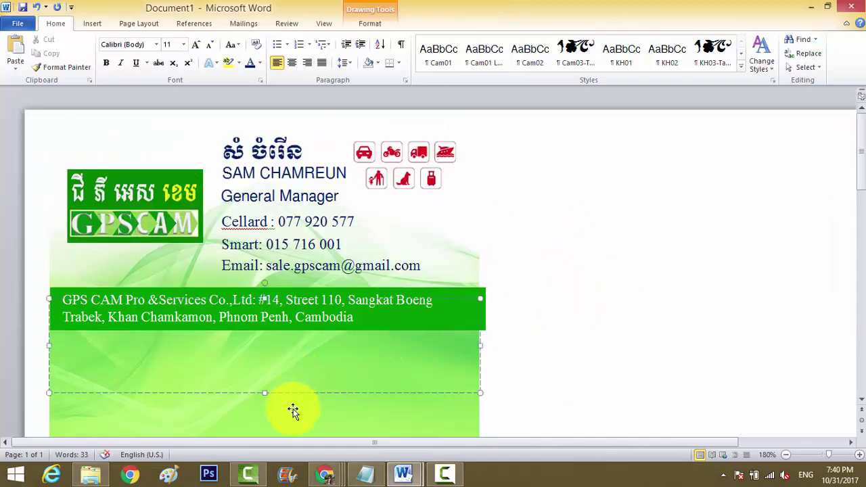
left_click(219, 410)
left_click(206, 361)
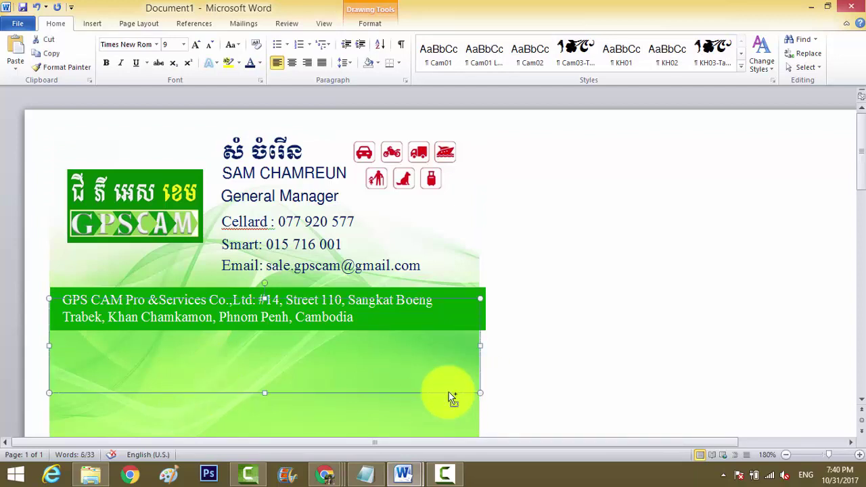
Step: Select the second address line and drag it out, leaving an address box copy at the card's lower right
left_click_drag(449, 393, 817, 441)
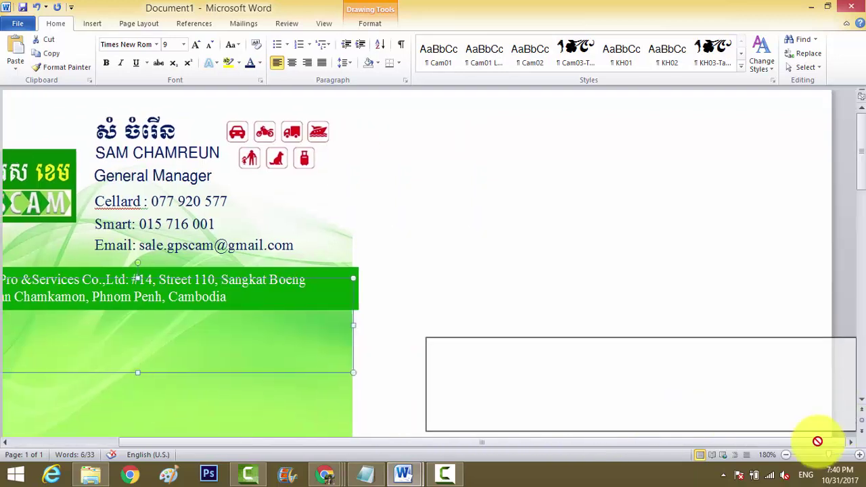
left_click(552, 396)
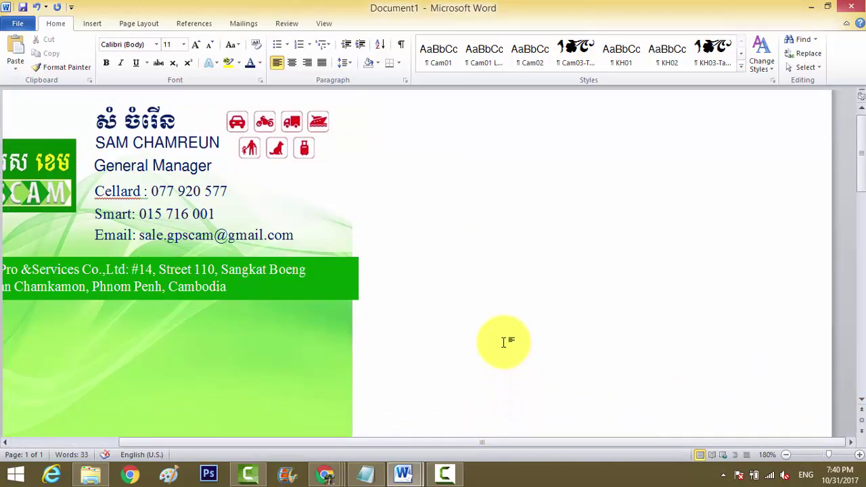
triple_click(290, 348)
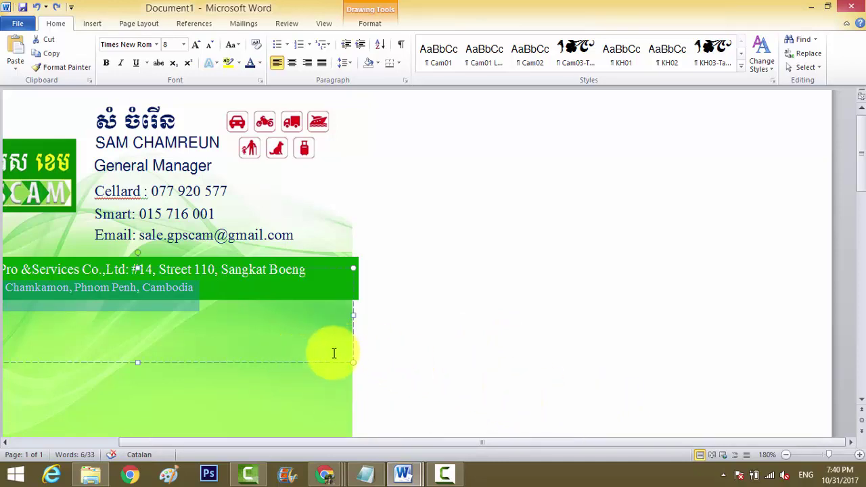
left_click_drag(332, 365, 559, 389)
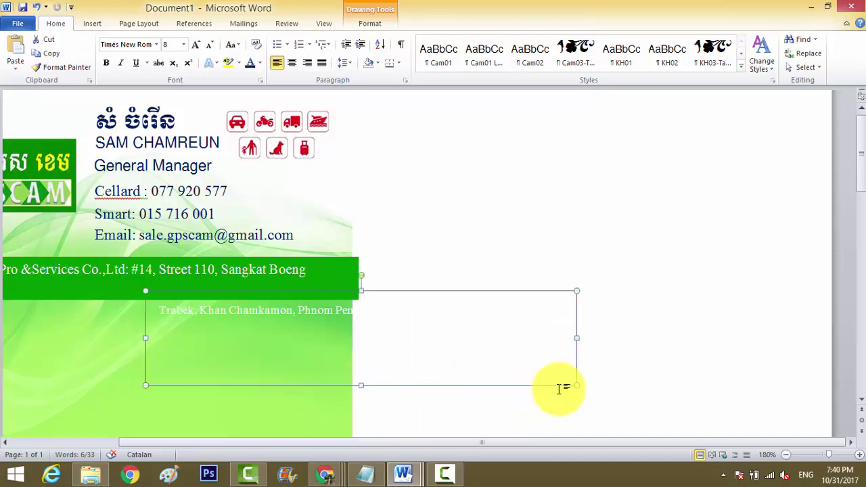
key("ctrl+z")
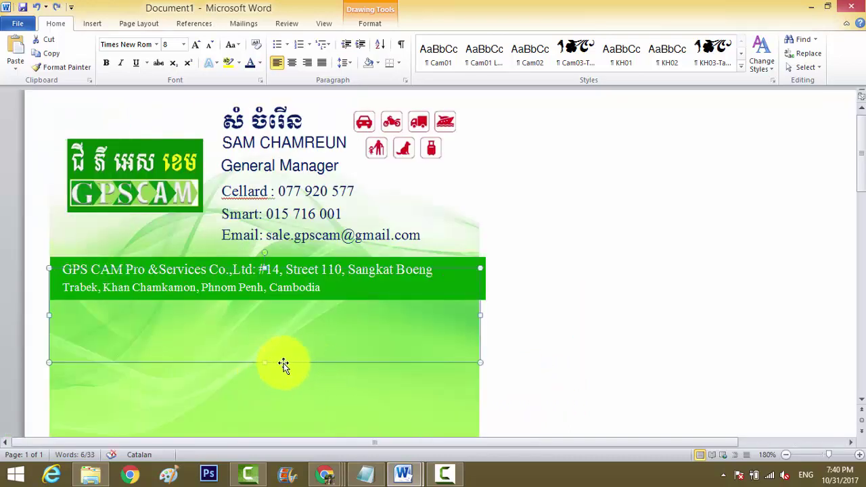
left_click_drag(283, 365, 638, 389)
scroll(518, 360, "up", 3)
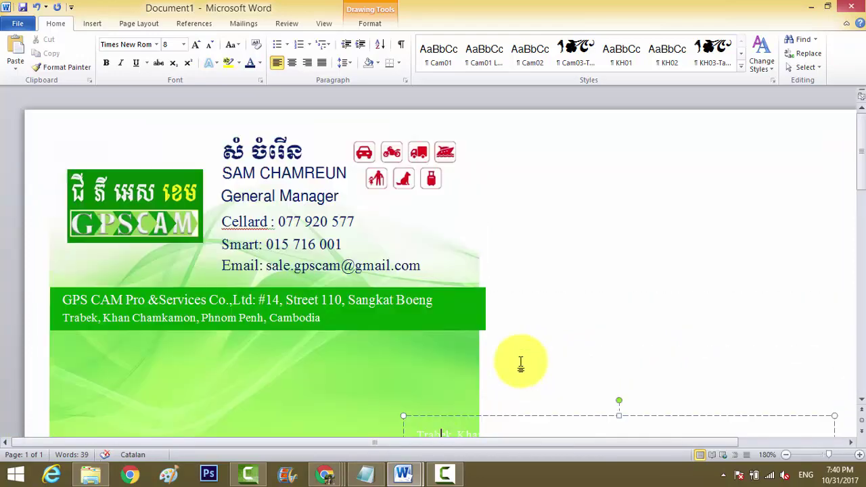
right_click(250, 226)
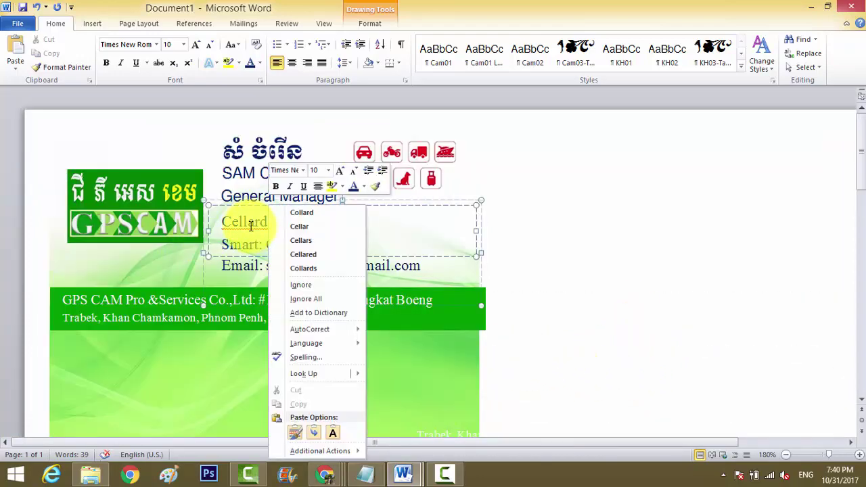
mouse_move(310, 329)
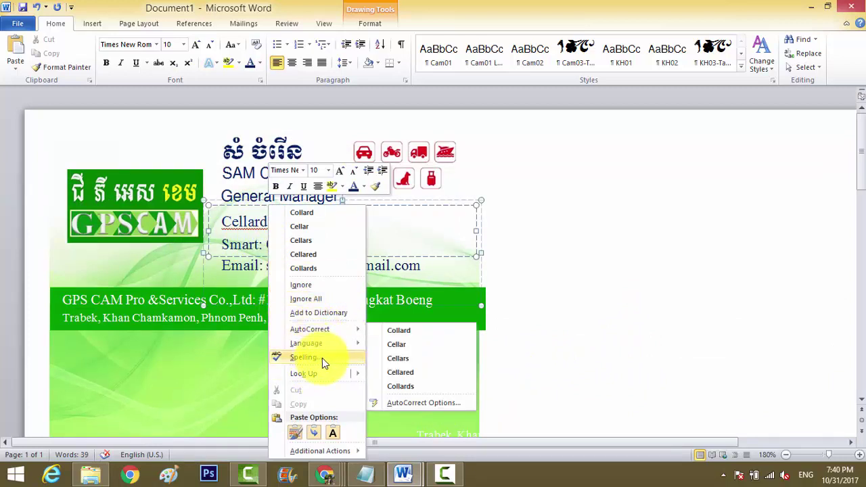
mouse_move(308, 343)
left_click(705, 232)
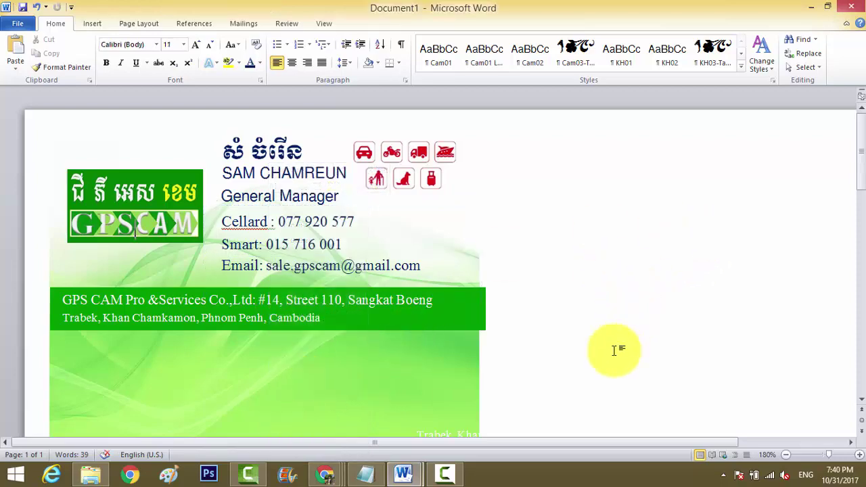
scroll(615, 350, "down", 3)
left_click(466, 325)
scroll(581, 326, "up", 3)
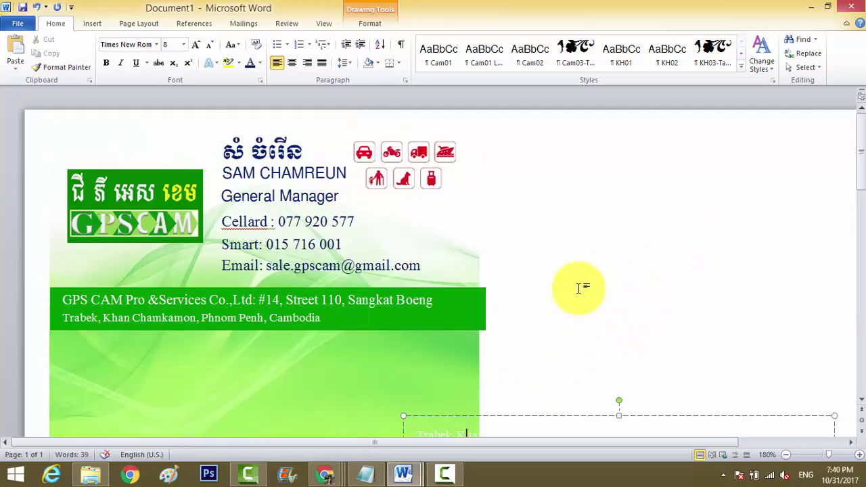
scroll(573, 289, "up", 3, "ctrl")
scroll(574, 298, "up", 8)
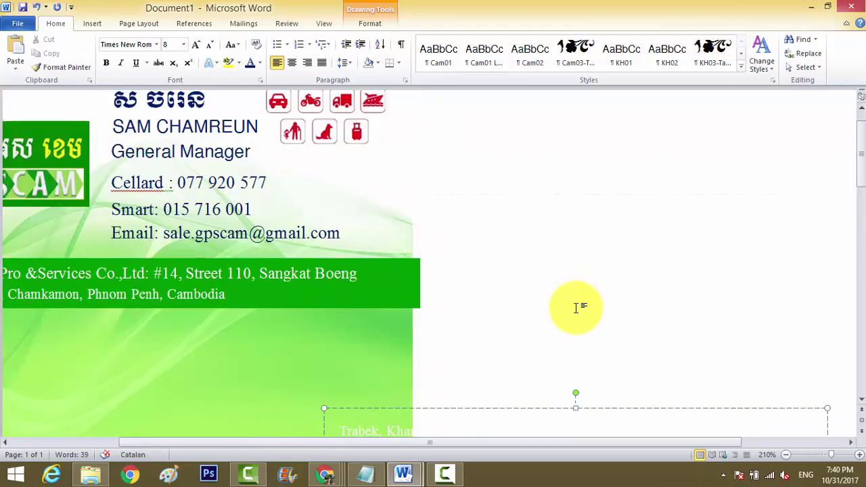
left_click_drag(533, 444, 393, 453)
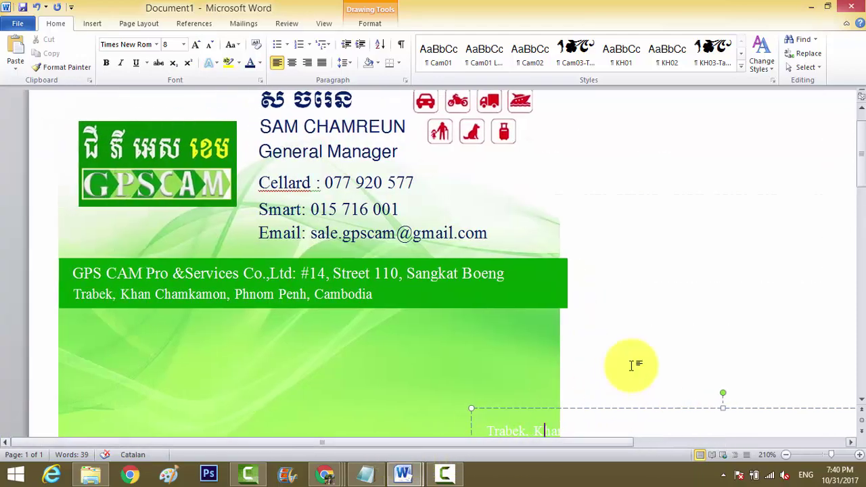
scroll(632, 361, "up", 2)
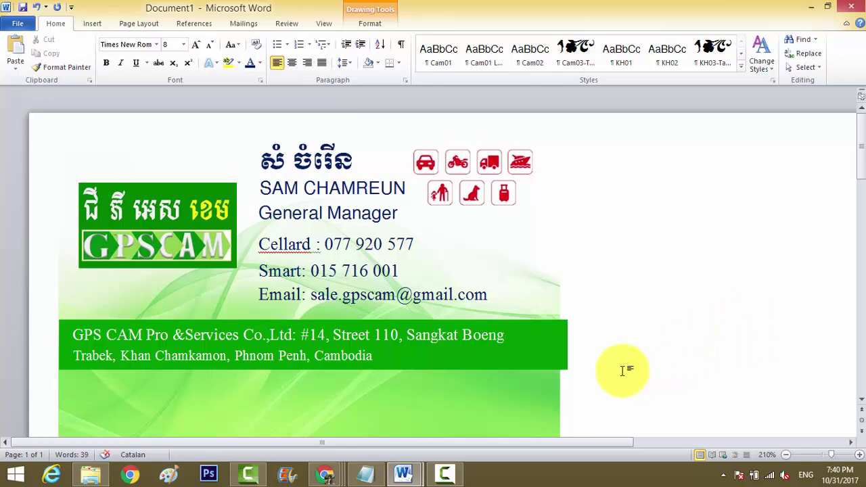
Step: Paste the Word screenshot into Paint and crop it to just the card (765 × 397 px)
left_click(170, 476)
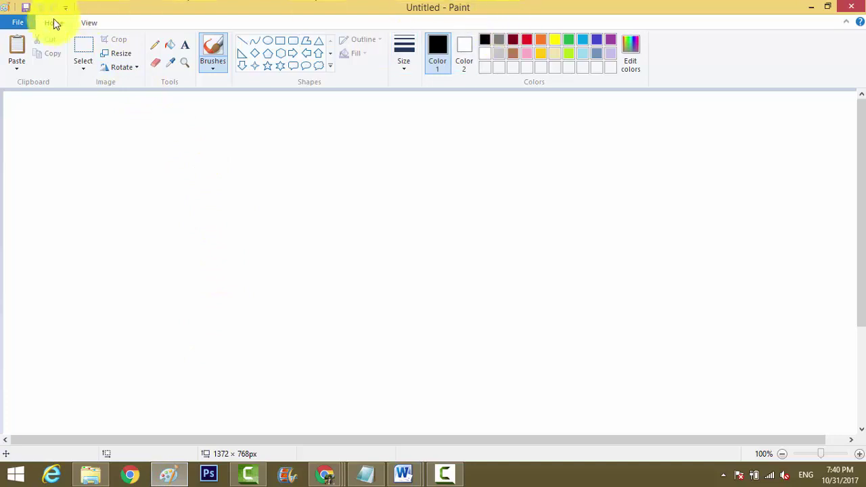
left_click(17, 46)
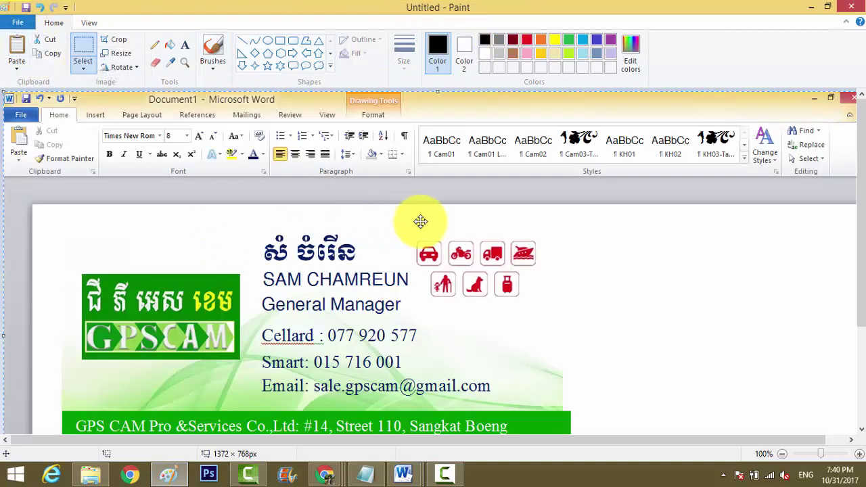
scroll(421, 222, "down", 1)
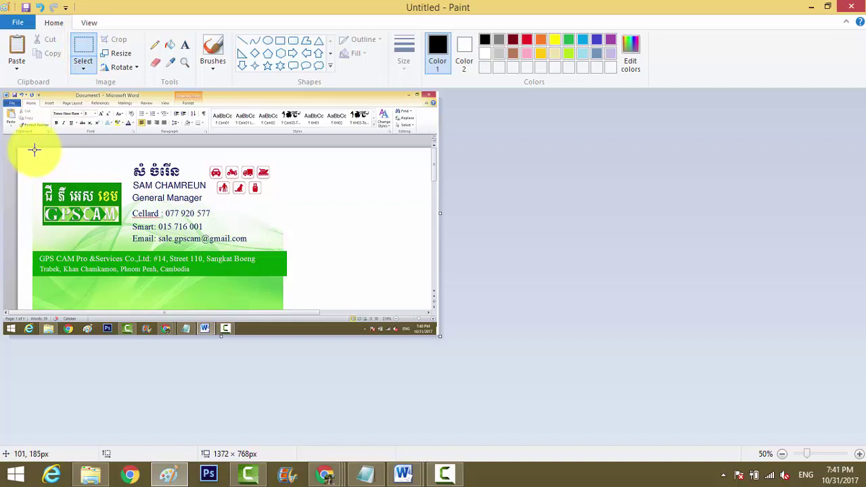
left_click_drag(33, 150, 254, 267)
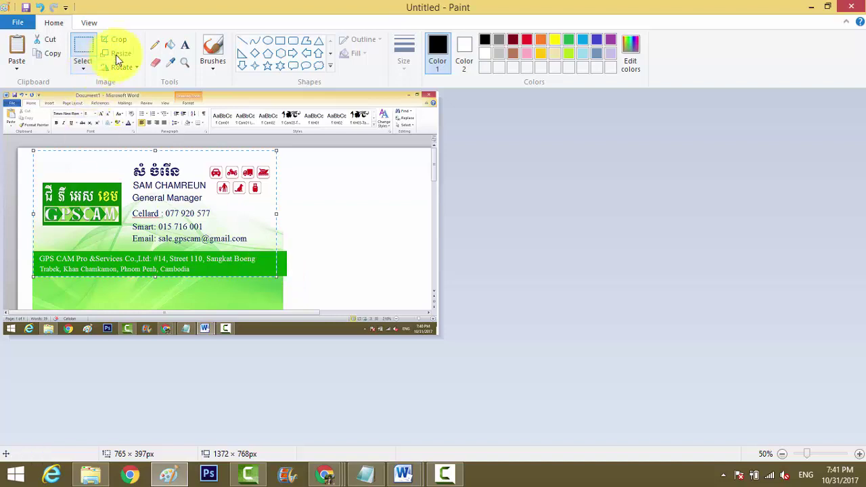
left_click(118, 42)
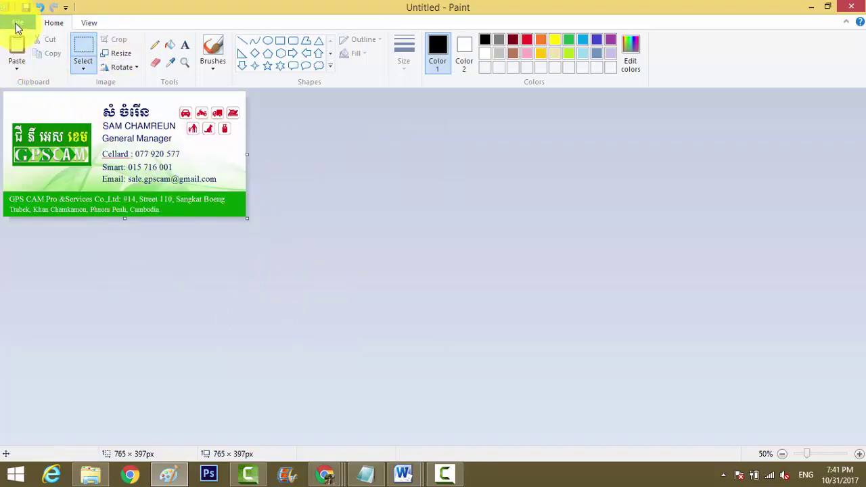
Step: Save the cropped card as a JPEG named Untitled on the Desktop and view it in Windows Photo Viewer
left_click(18, 27)
left_click(303, 302)
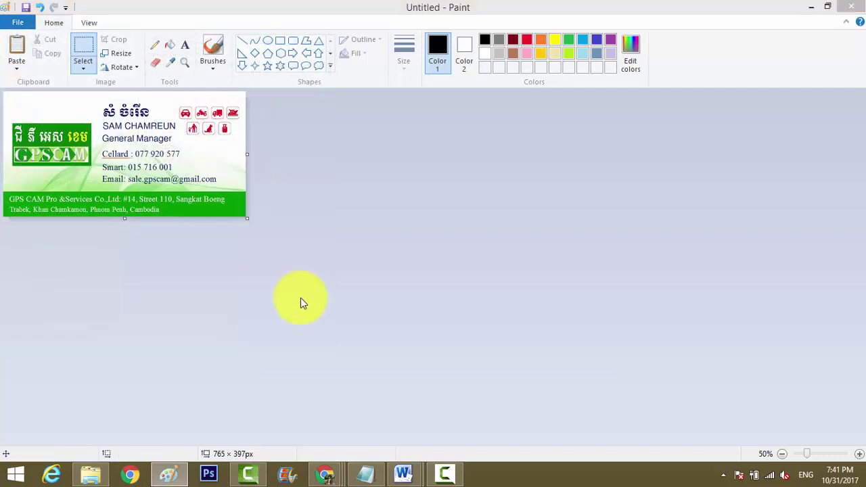
left_click(331, 326)
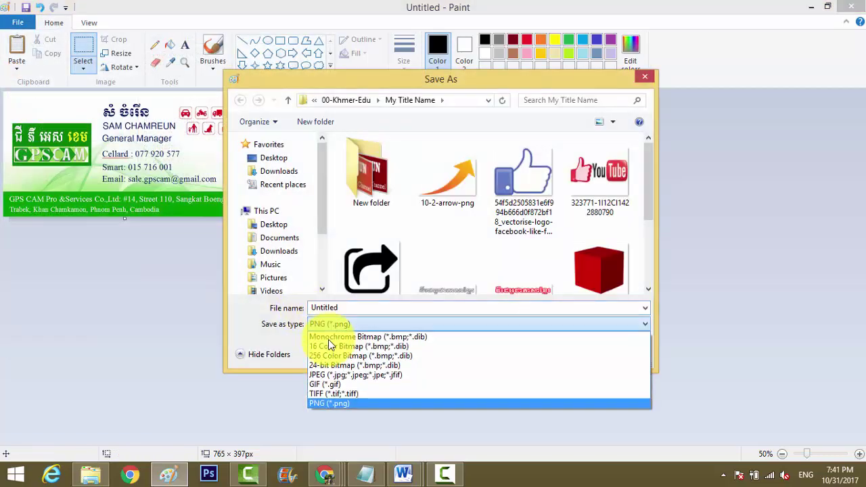
left_click(317, 375)
left_click(269, 163)
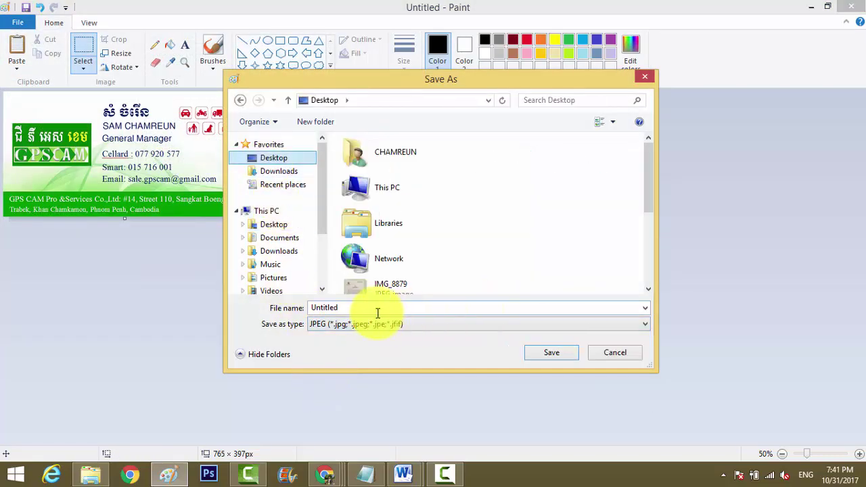
left_click(556, 350)
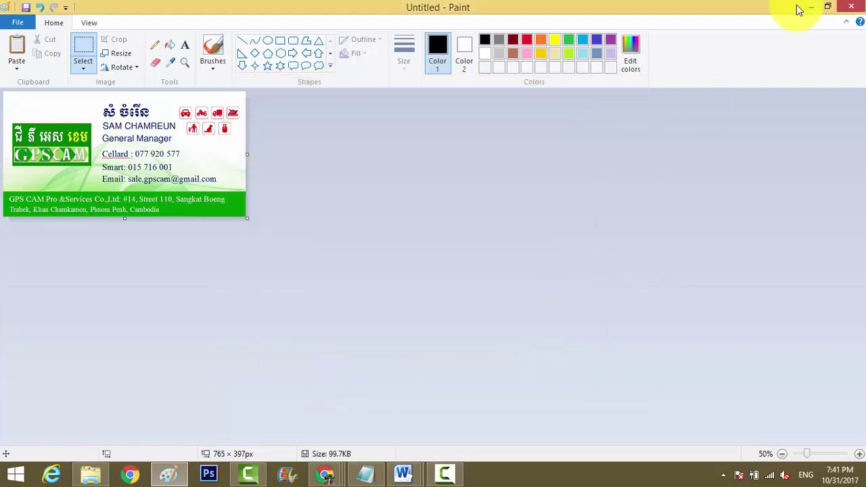
left_click(811, 6)
double_click(134, 353)
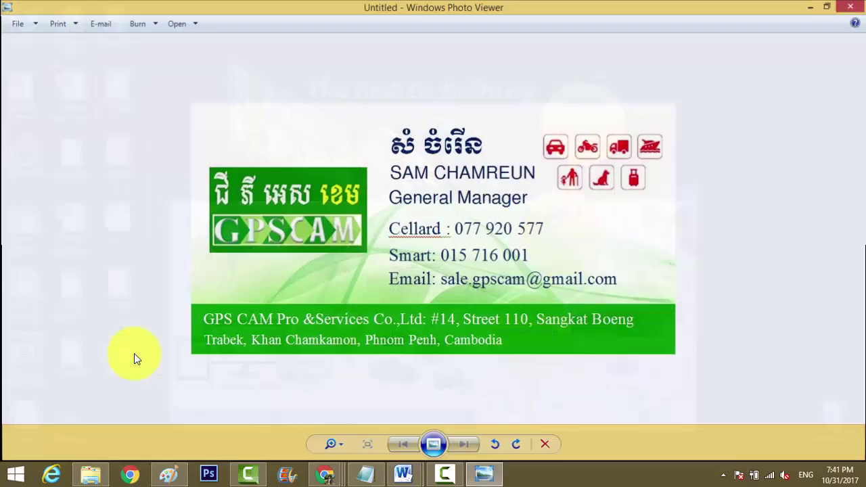